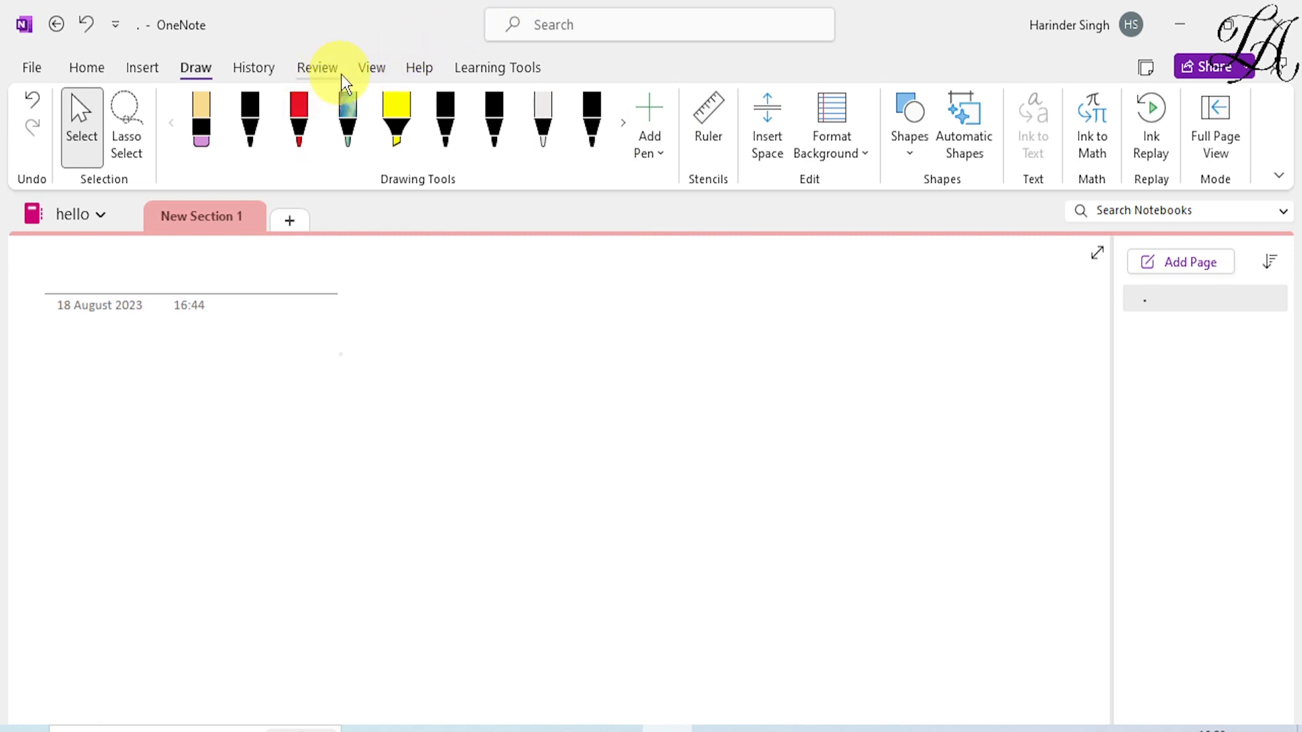
Step: Switch the page background to dark and add a new section to the notebook, returning to New Section 1
{"action": "left_click", "coordinate": [366, 71]}
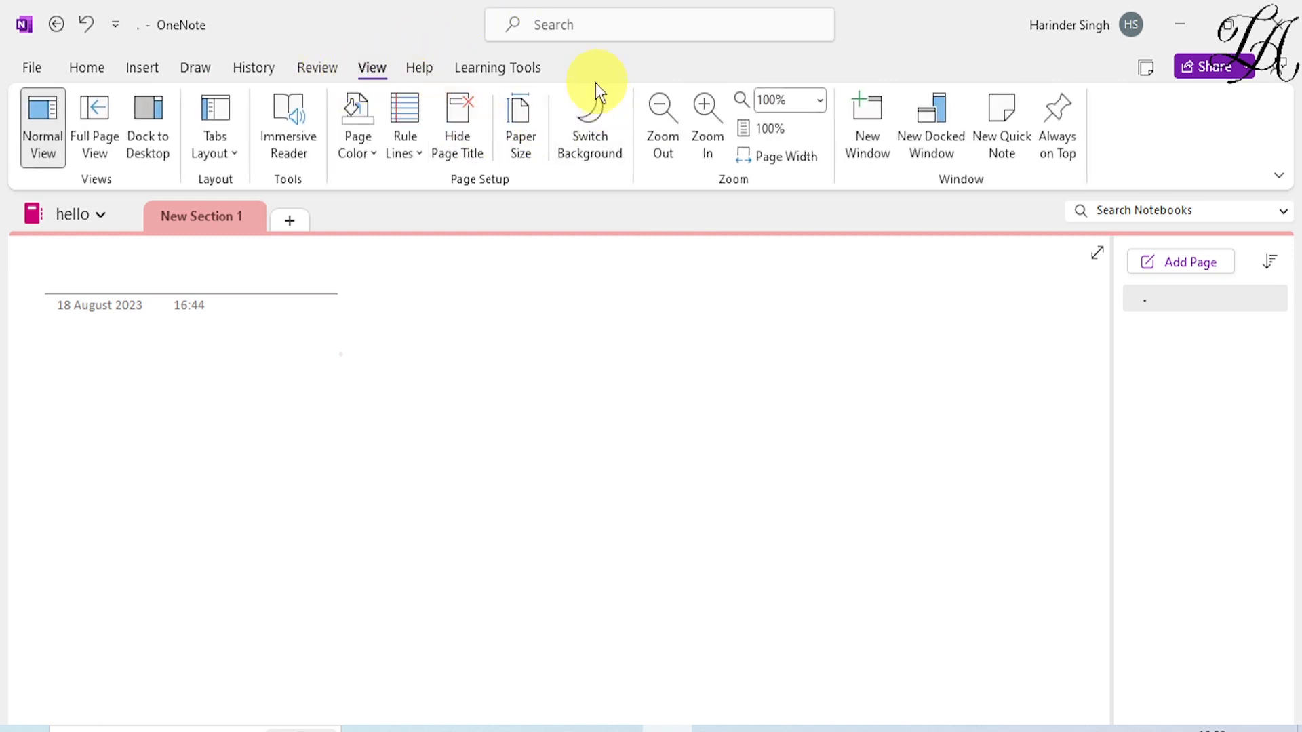
{"action": "left_click", "coordinate": [592, 120]}
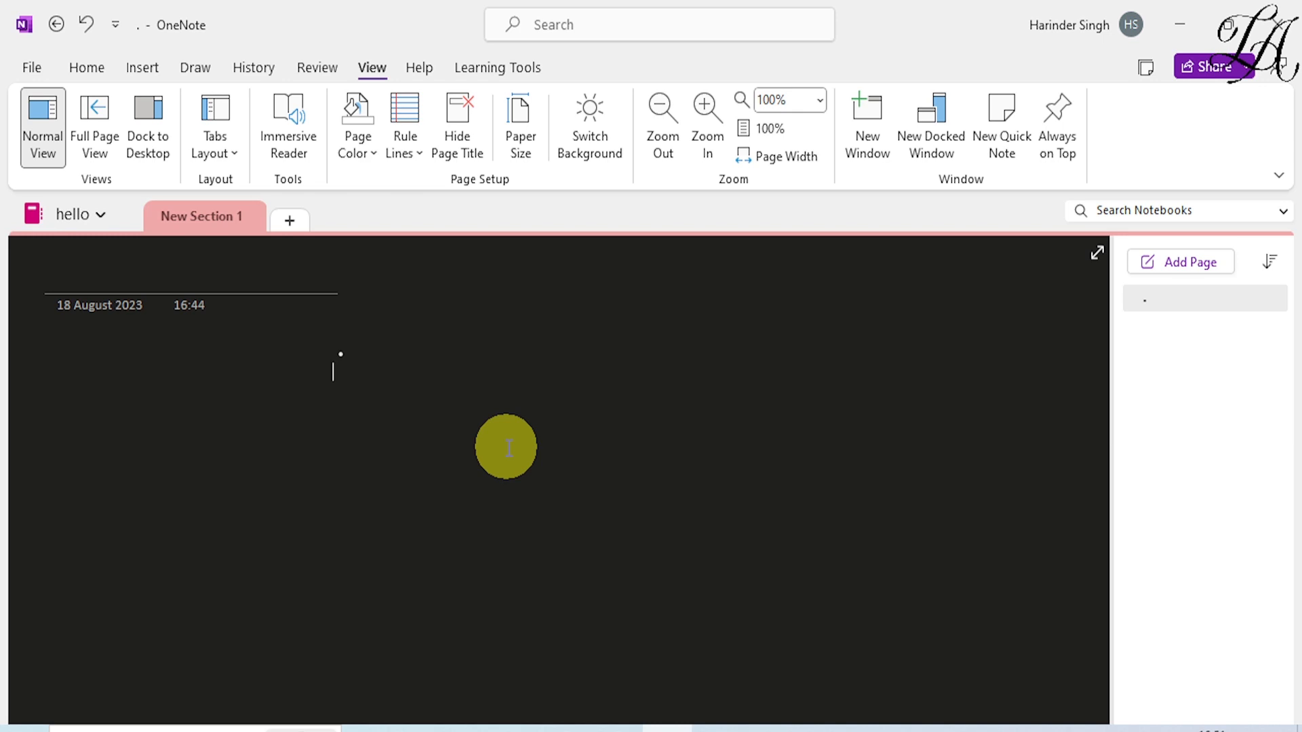
{"action": "left_click", "coordinate": [286, 222]}
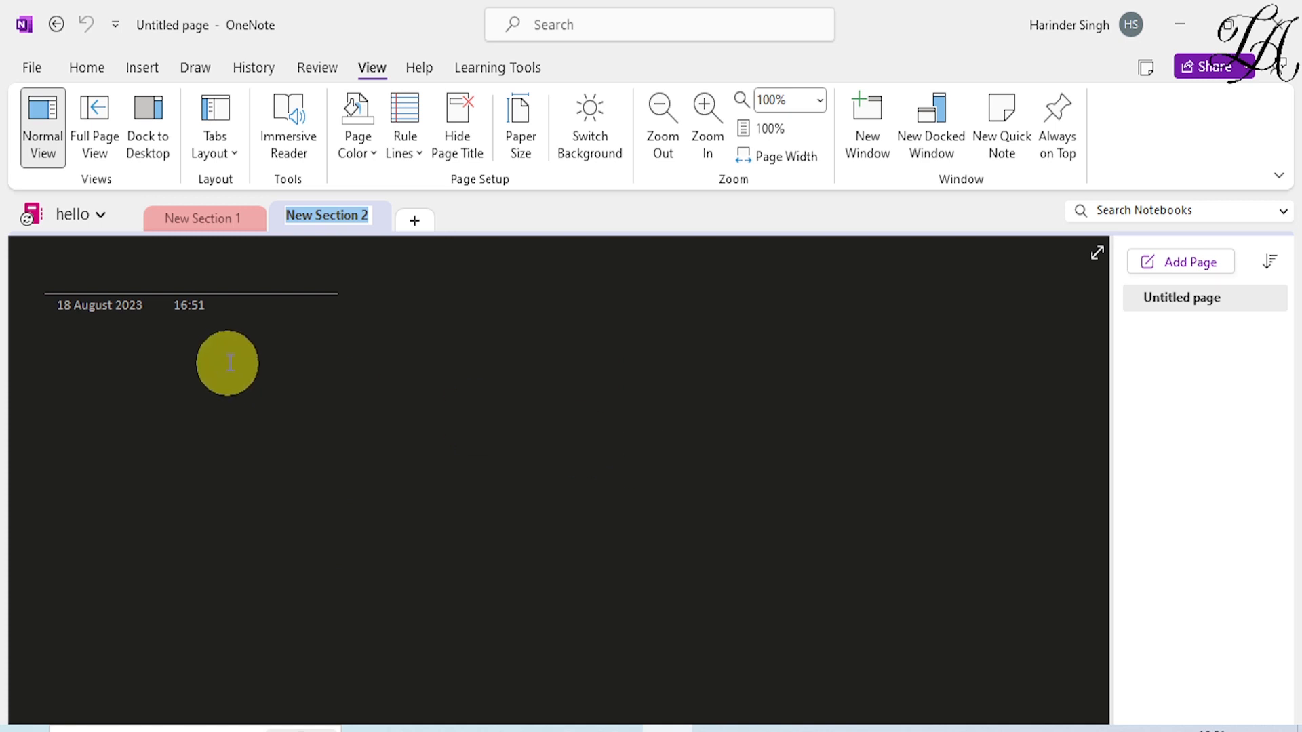
{"action": "left_click", "coordinate": [218, 222]}
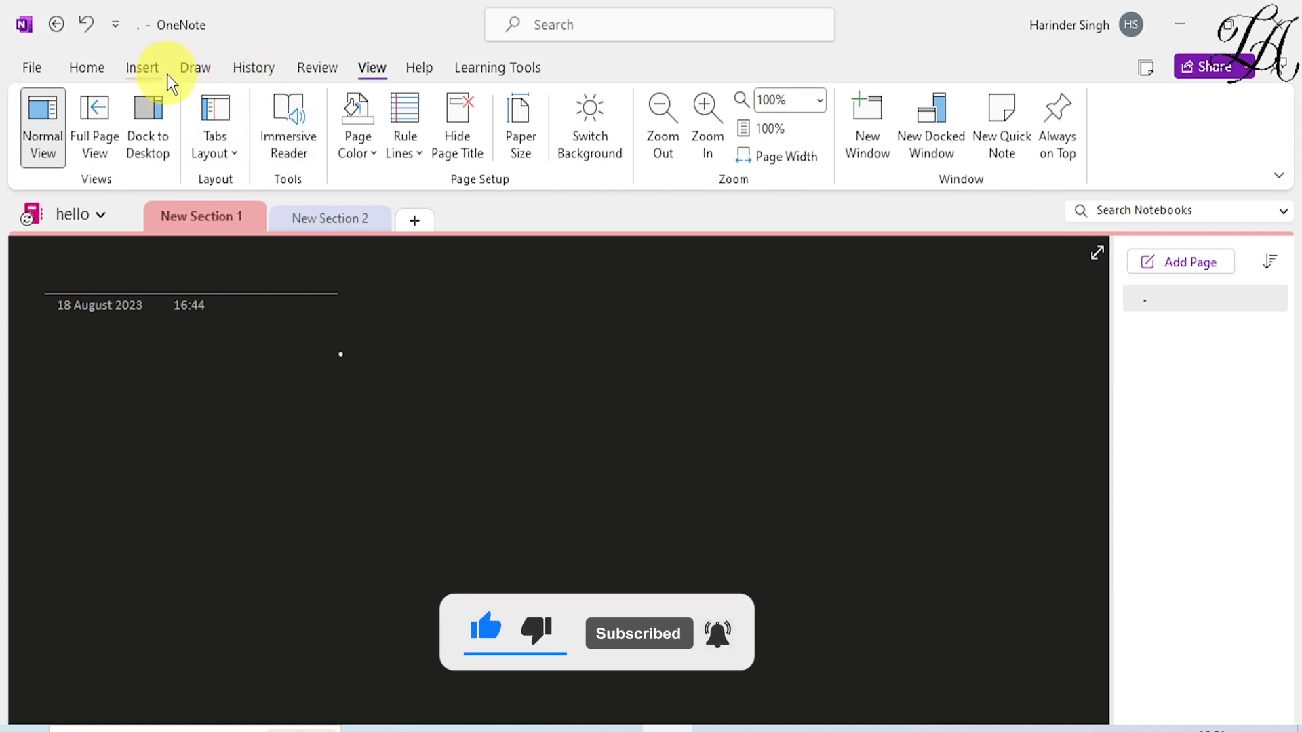
Step: Handwrite "Hi Hello" in white ink on the dark page of New Section 1
{"action": "left_click", "coordinate": [194, 67]}
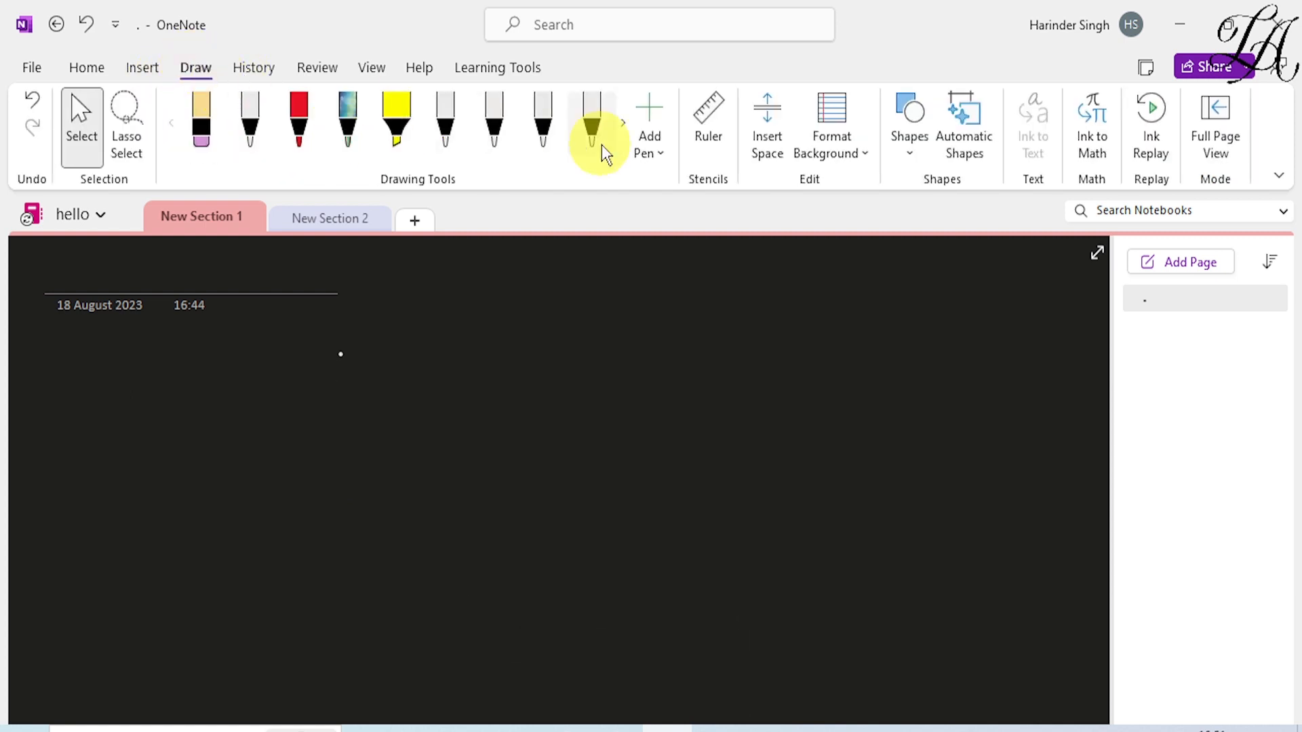
{"action": "left_click", "coordinate": [591, 129]}
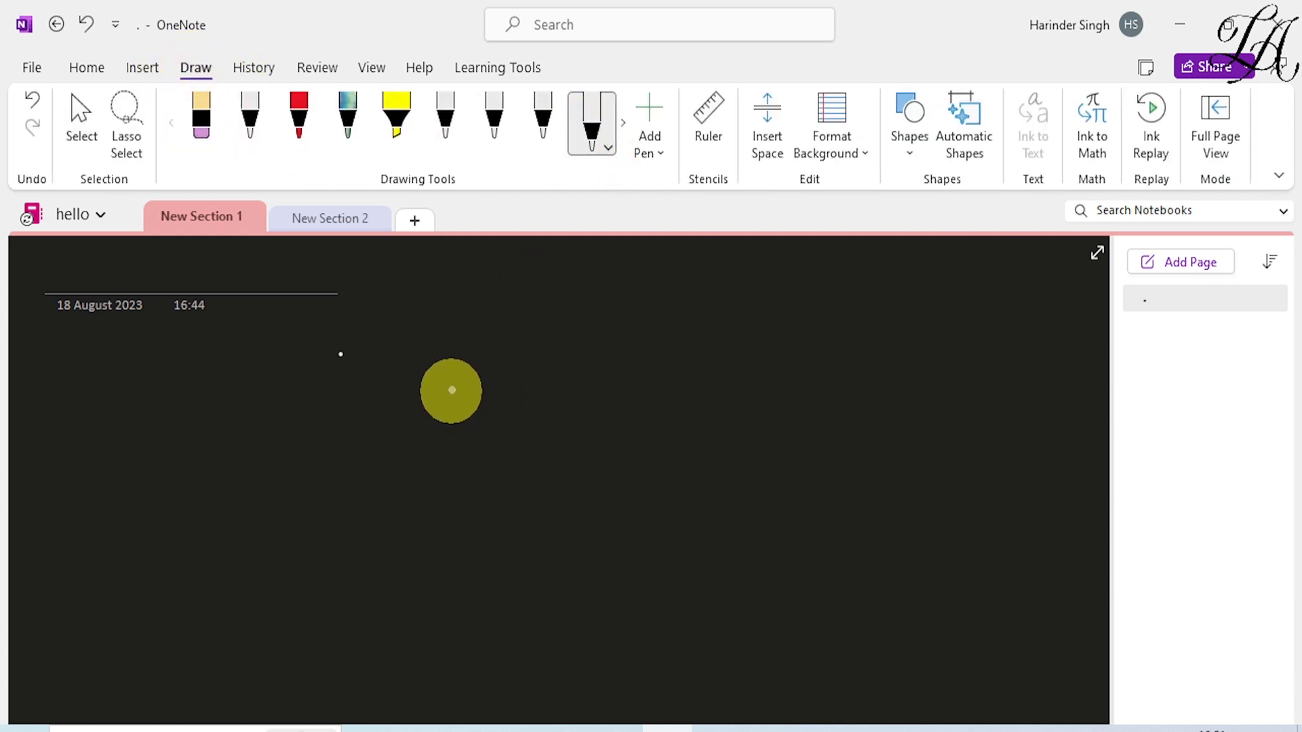
{"action": "left_click_drag", "start_coordinate": [441, 345], "coordinate": [441, 429]}
{"action": "mouse_move", "coordinate": [441, 386]}
{"action": "left_mouse_down"}
{"action": "mouse_move", "coordinate": [478, 386]}
{"action": "mouse_move", "coordinate": [480, 427]}
{"action": "mouse_move", "coordinate": [497, 426]}
{"action": "left_mouse_up"}
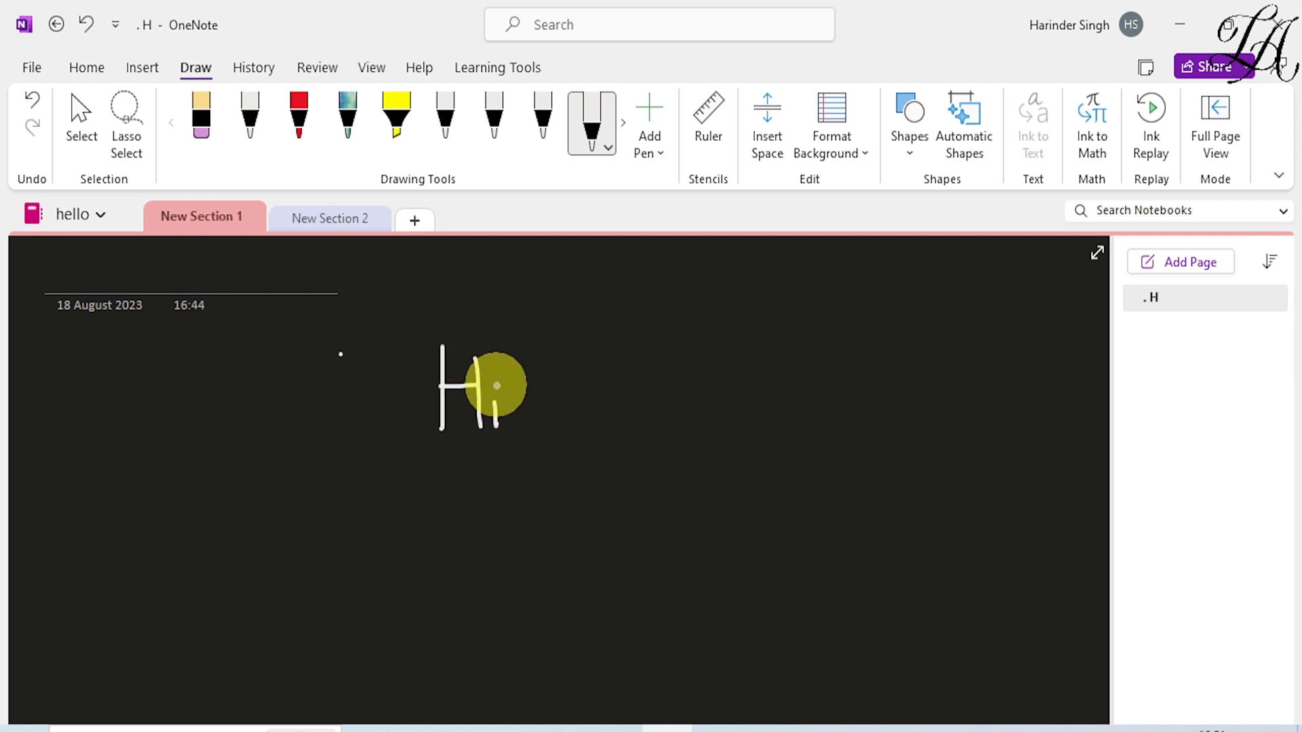
{"action": "left_click", "coordinate": [496, 381]}
{"action": "mouse_move", "coordinate": [547, 360]}
{"action": "left_mouse_down"}
{"action": "mouse_move", "coordinate": [548, 426]}
{"action": "mouse_move", "coordinate": [580, 399]}
{"action": "mouse_move", "coordinate": [590, 439]}
{"action": "mouse_move", "coordinate": [604, 398]}
{"action": "mouse_move", "coordinate": [645, 384]}
{"action": "mouse_move", "coordinate": [718, 428]}
{"action": "mouse_move", "coordinate": [698, 416]}
{"action": "left_mouse_up"}
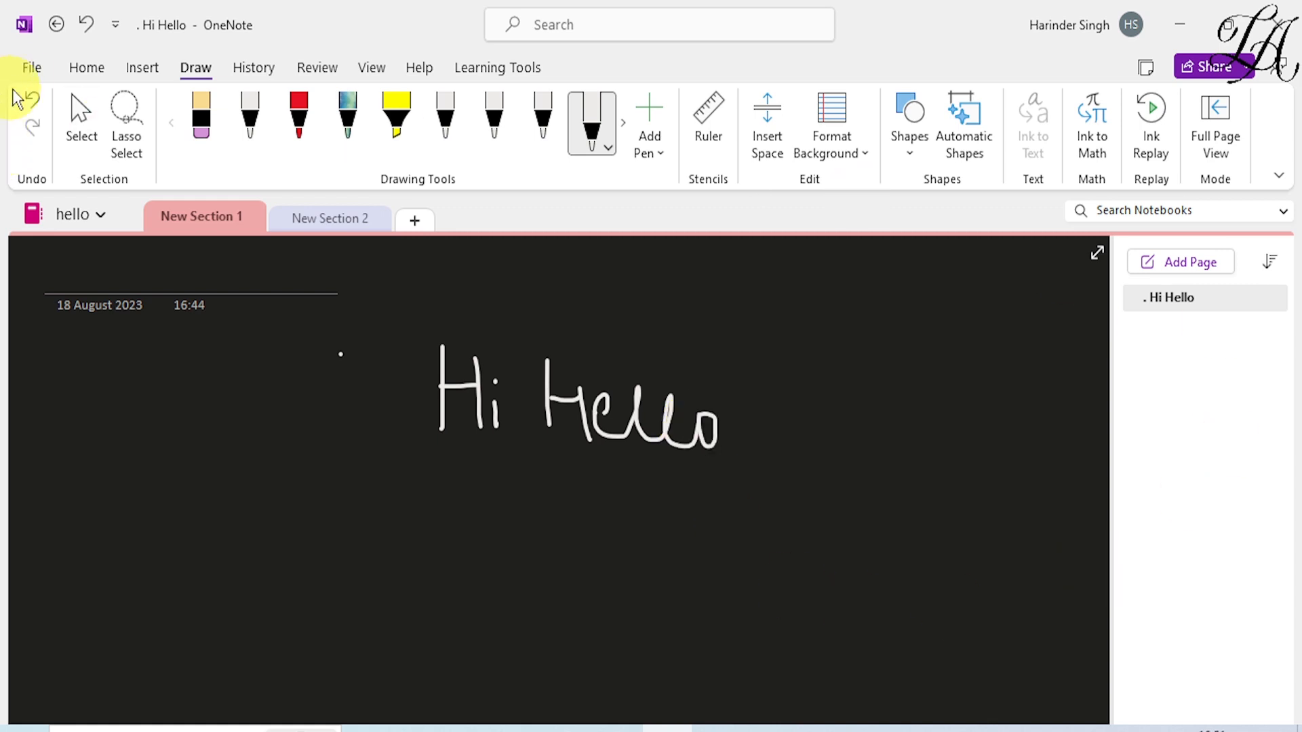
Step: Export the current page as a PDF and save it to the Desktop as ". Hi Hello.pdf"
{"action": "left_click", "coordinate": [33, 68]}
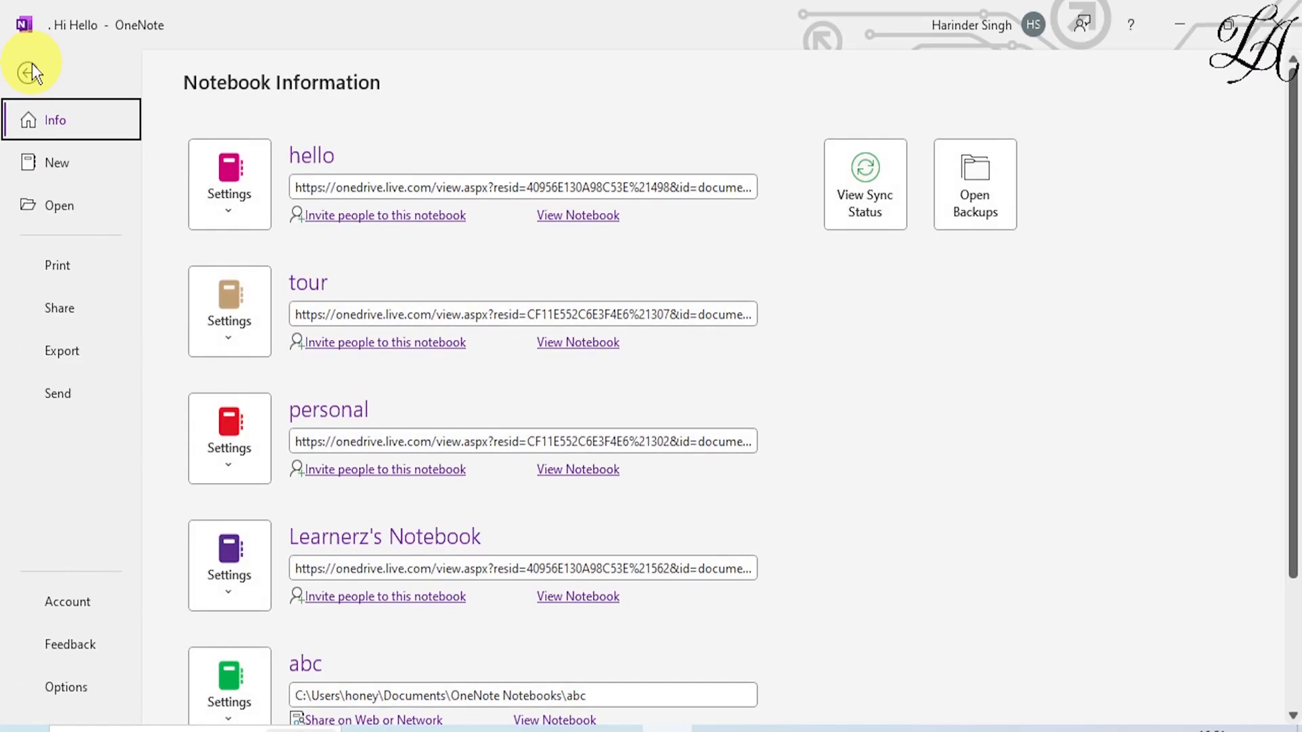
{"action": "left_click", "coordinate": [64, 355]}
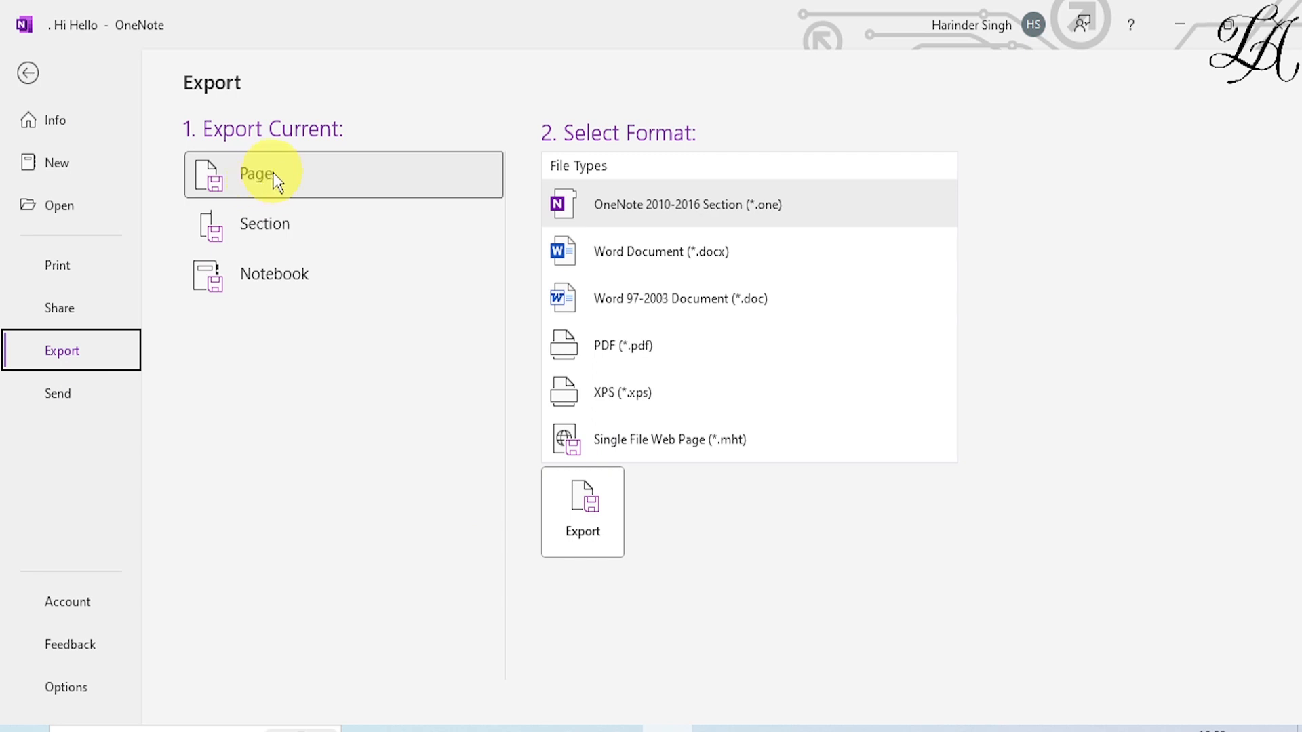
{"action": "left_click", "coordinate": [617, 344]}
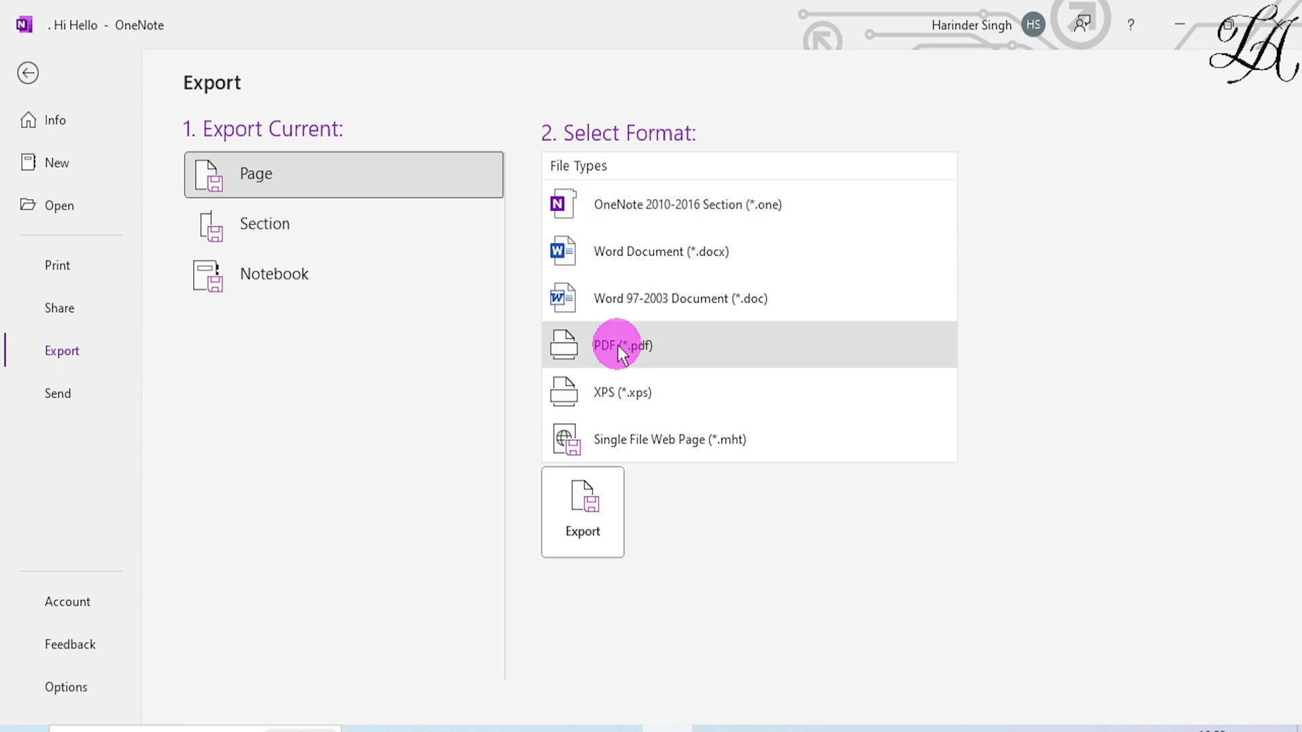
{"action": "left_click", "coordinate": [585, 507]}
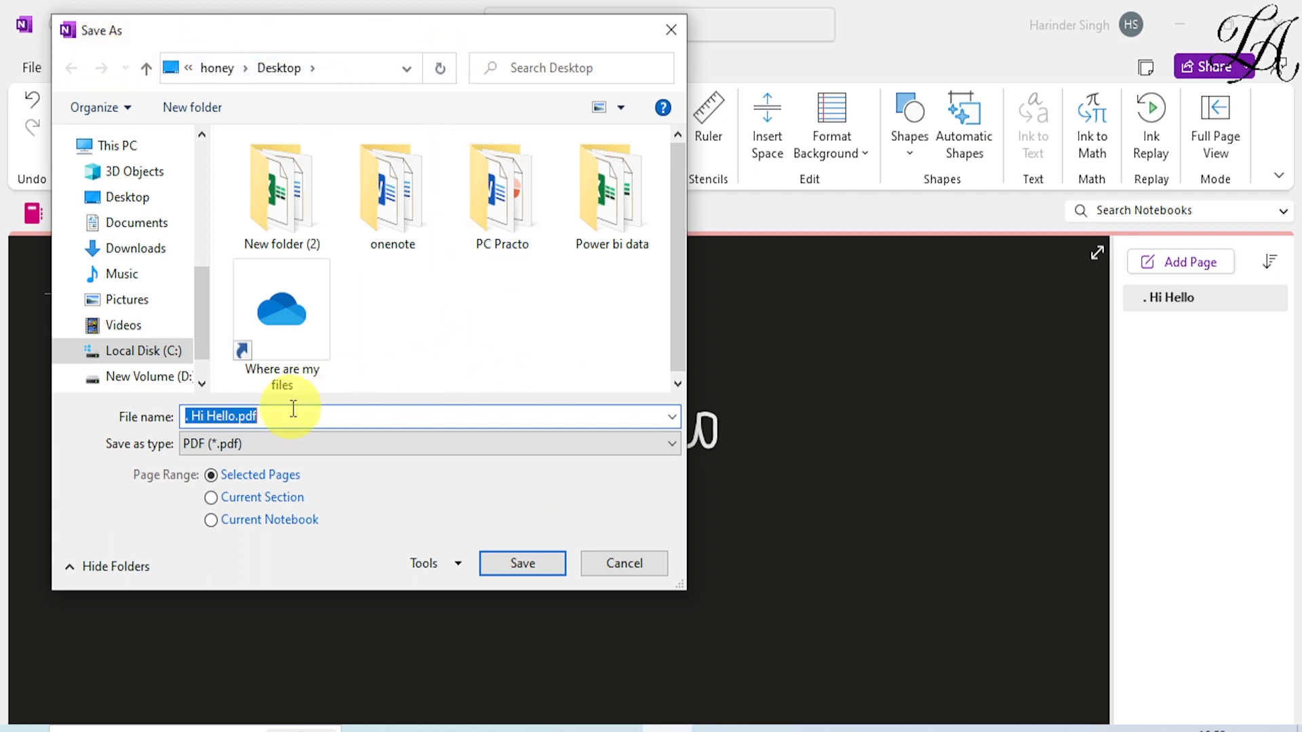
{"action": "left_click", "coordinate": [120, 202]}
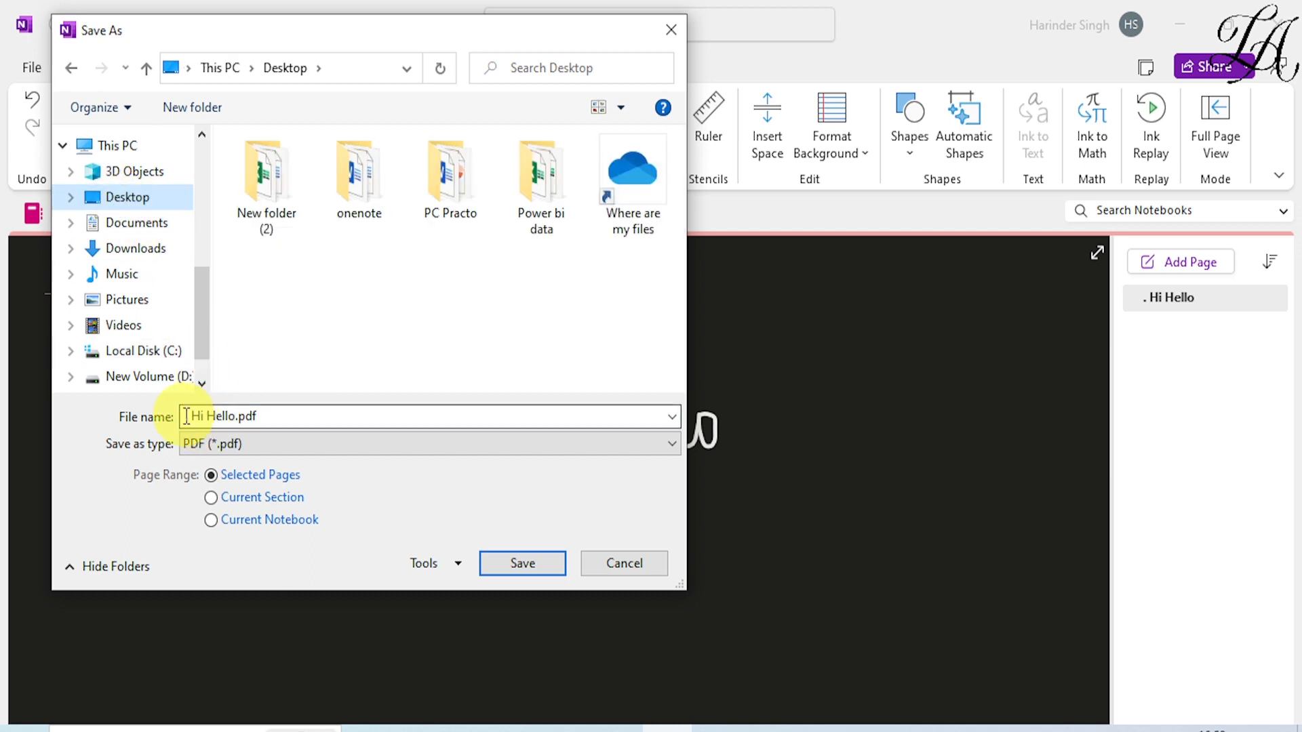
{"action": "left_click", "coordinate": [536, 567]}
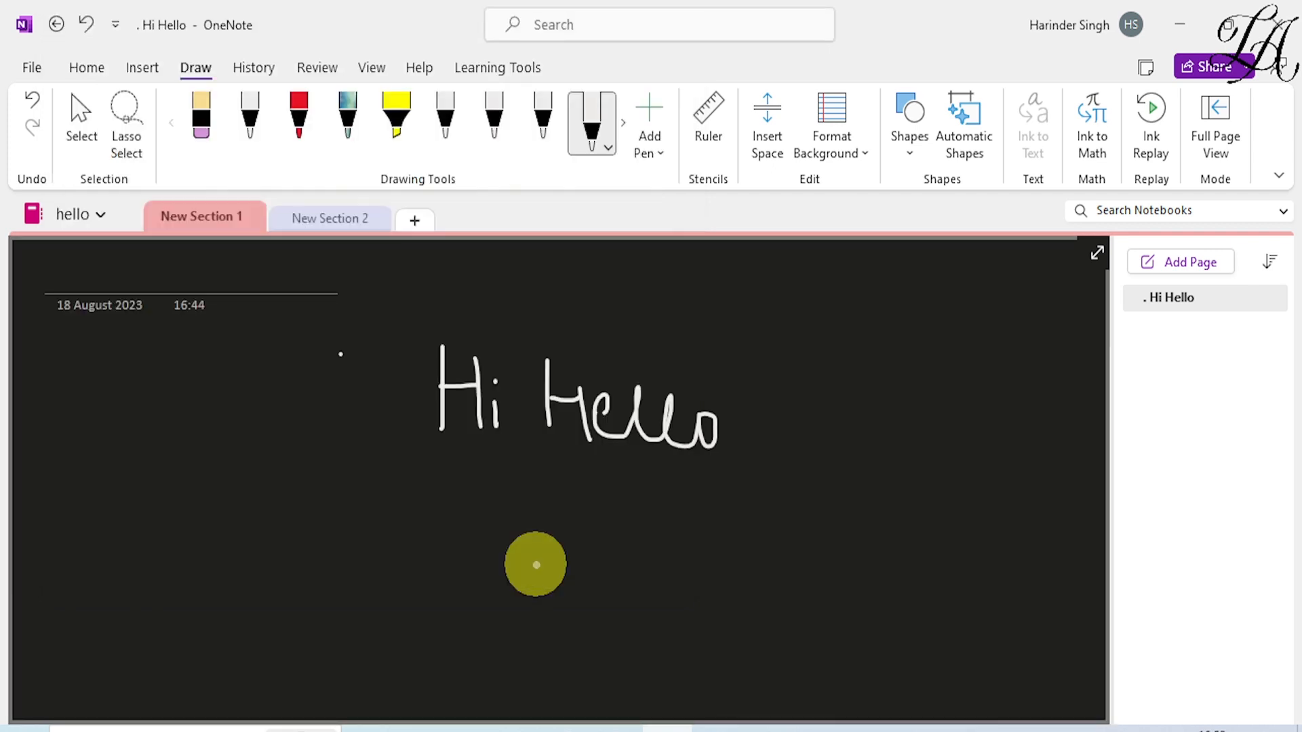
Step: Open the exported Hi Hello PDF from the desktop to check its background, close it and return to OneNote
{"action": "left_click", "coordinate": [1183, 27]}
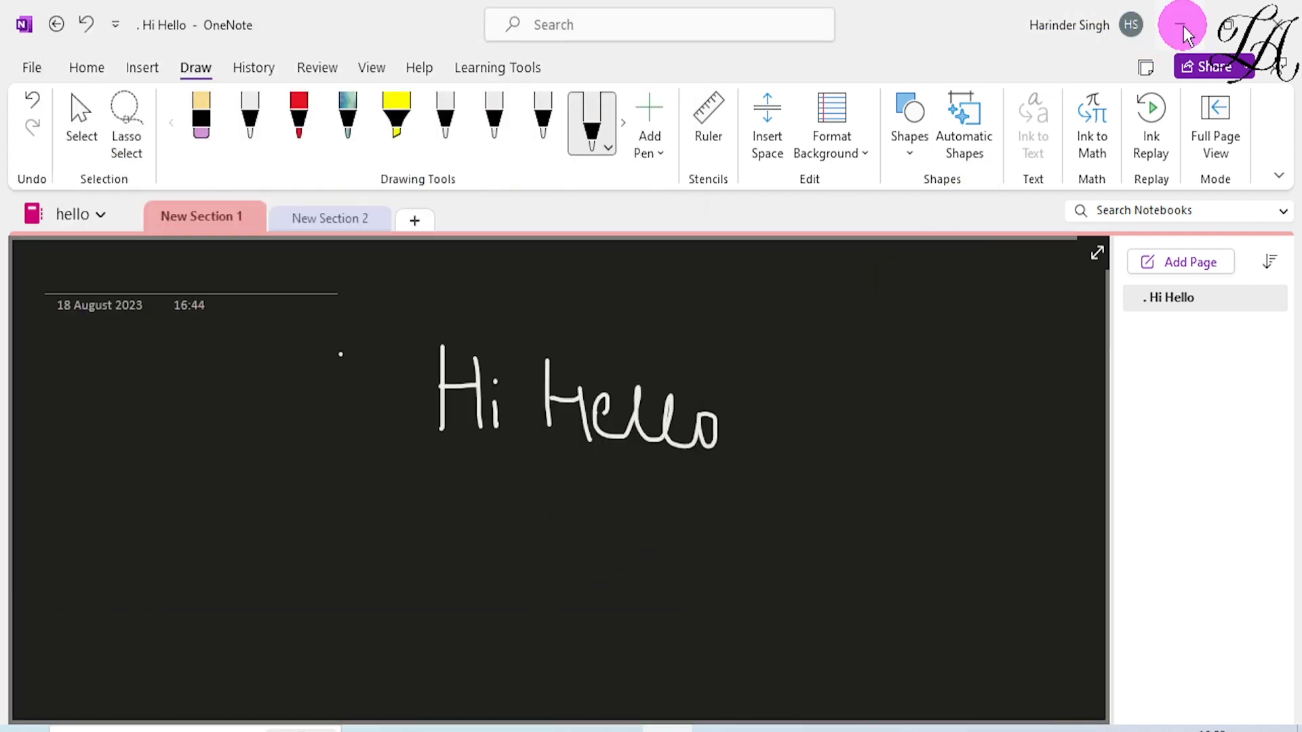
{"action": "double_click", "coordinate": [341, 619]}
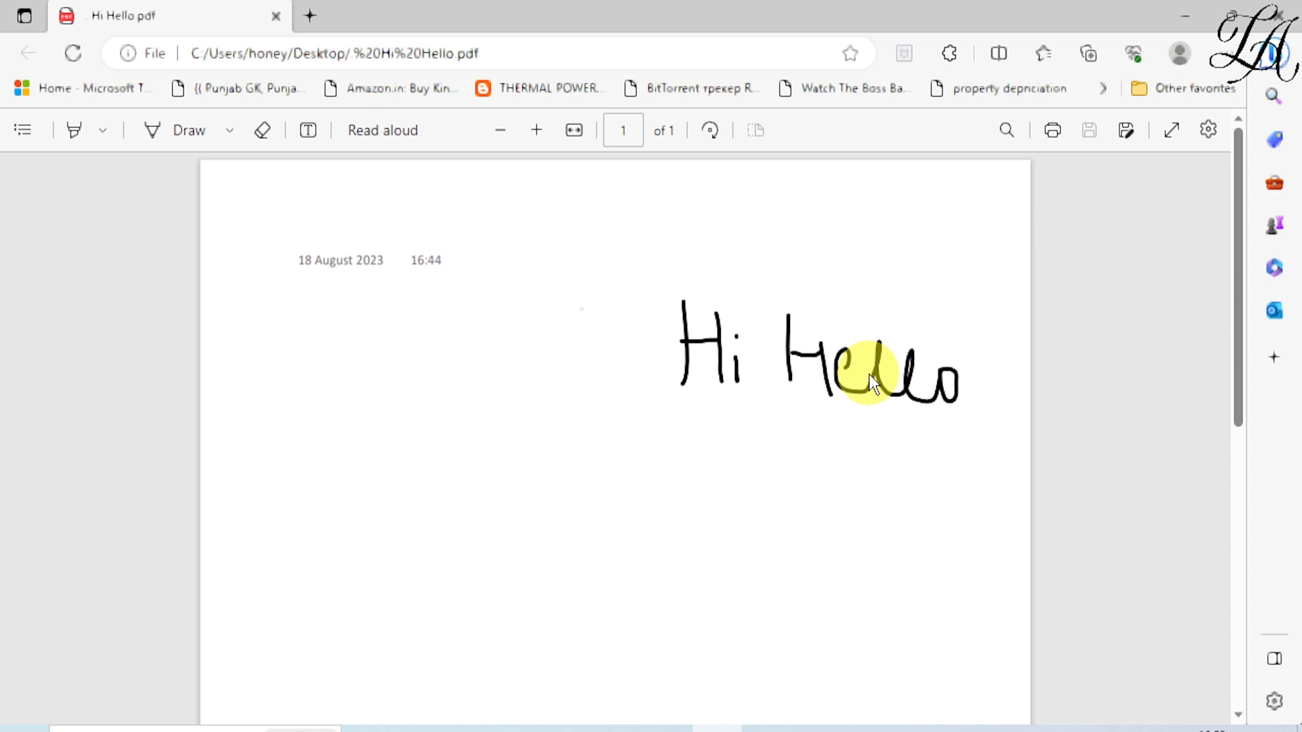
{"action": "left_click", "coordinate": [1276, 19]}
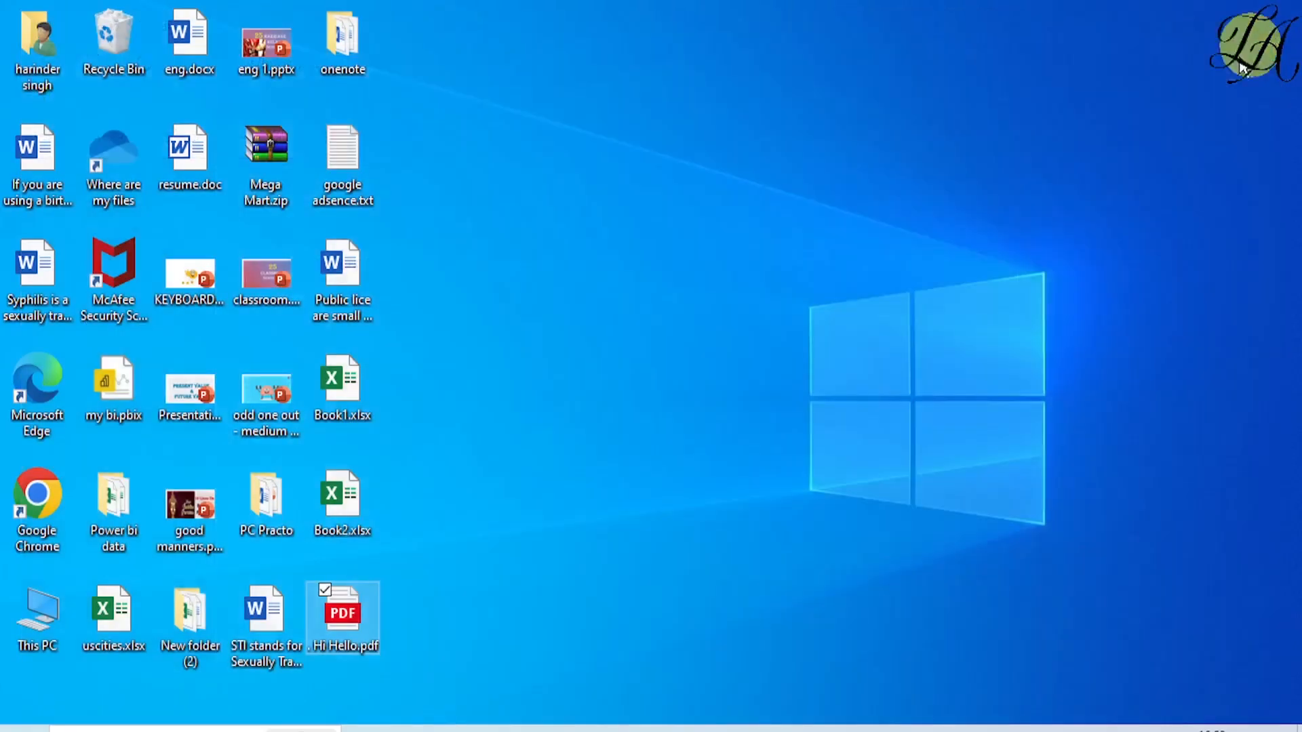
{"action": "left_click", "coordinate": [667, 731]}
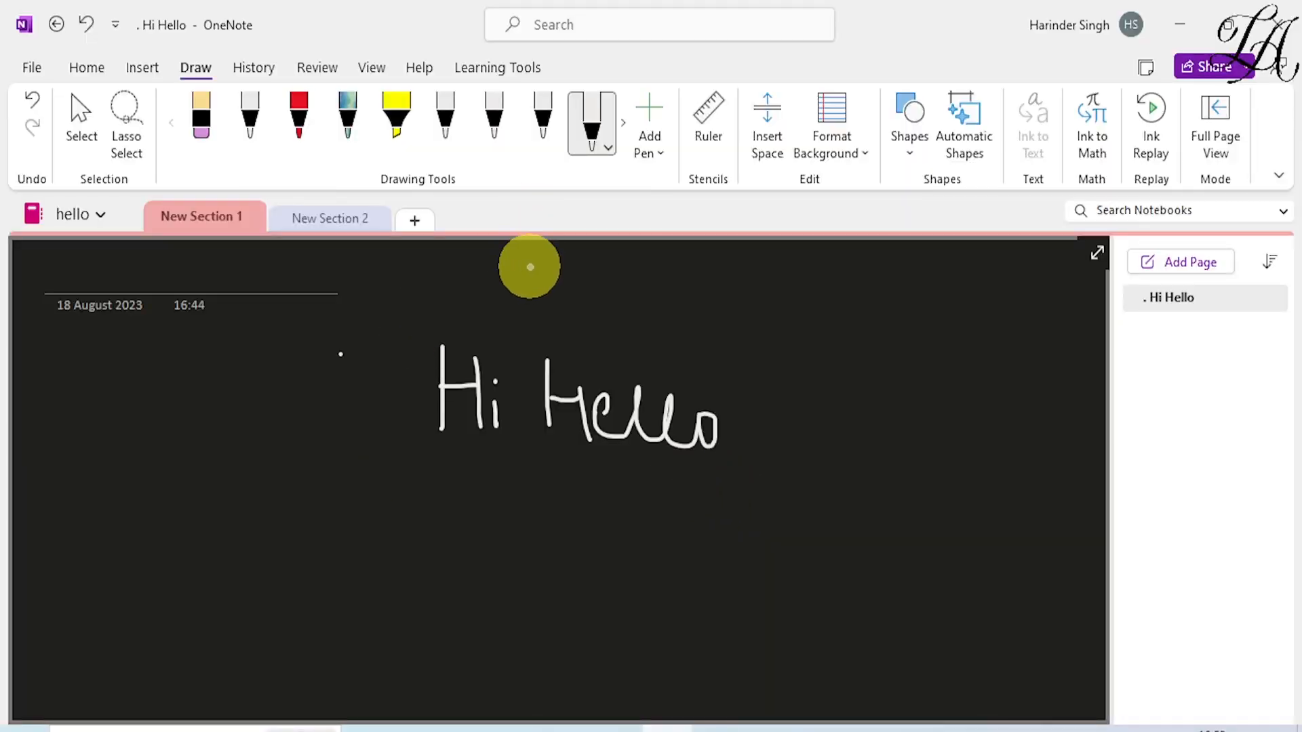
Step: Stop inking and switch the page background back to light
{"action": "left_click", "coordinate": [71, 92]}
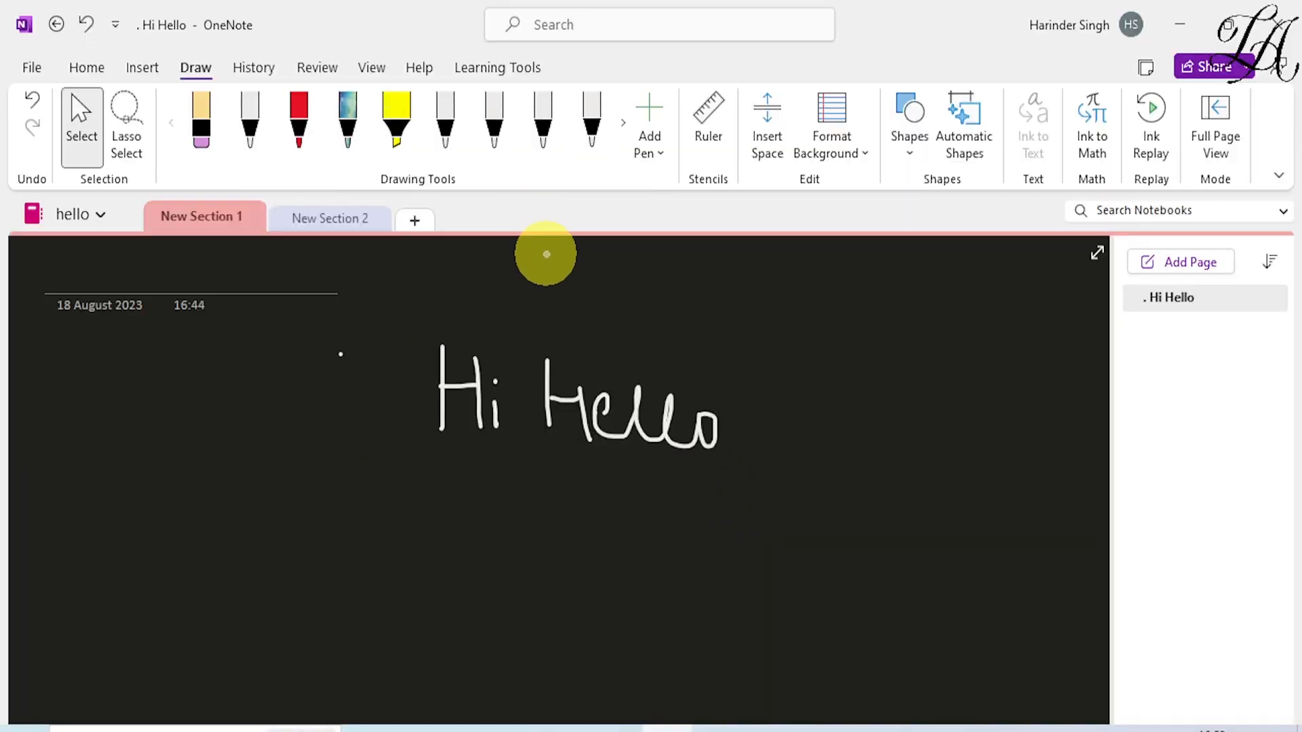
{"action": "left_click", "coordinate": [372, 71]}
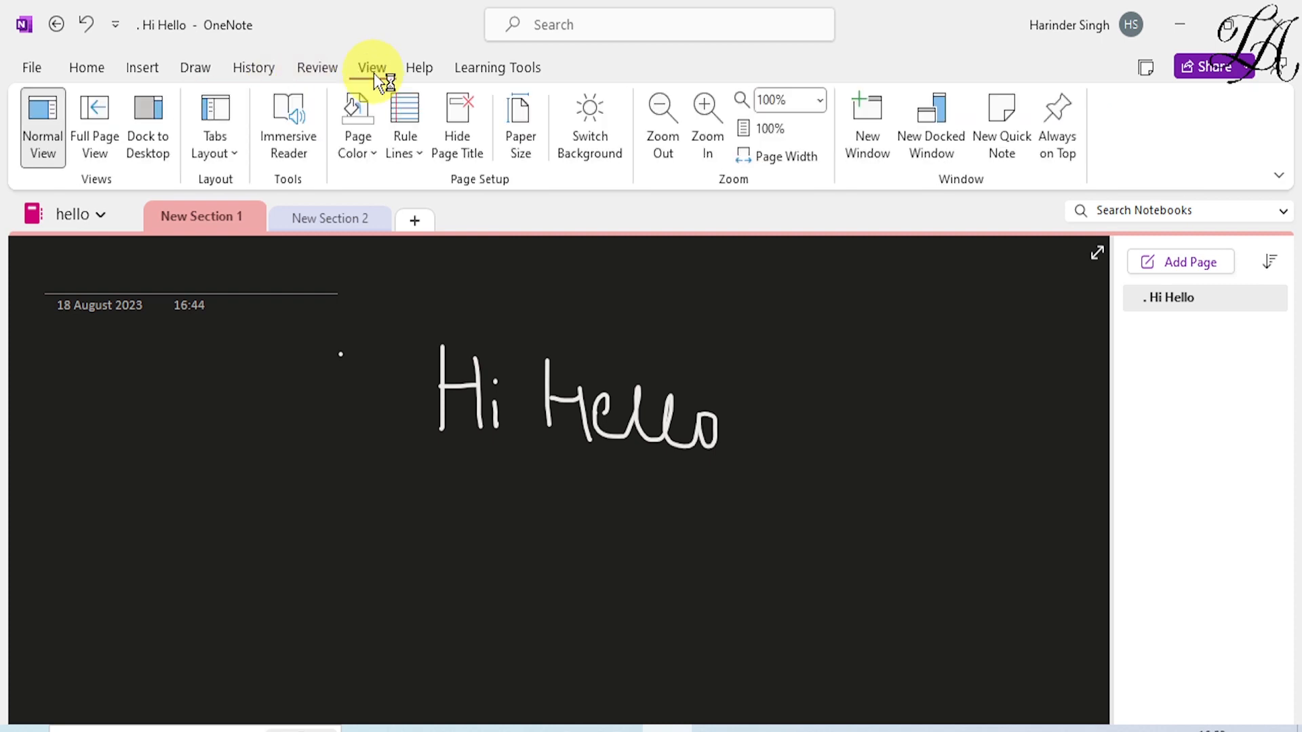
{"action": "left_click", "coordinate": [600, 133]}
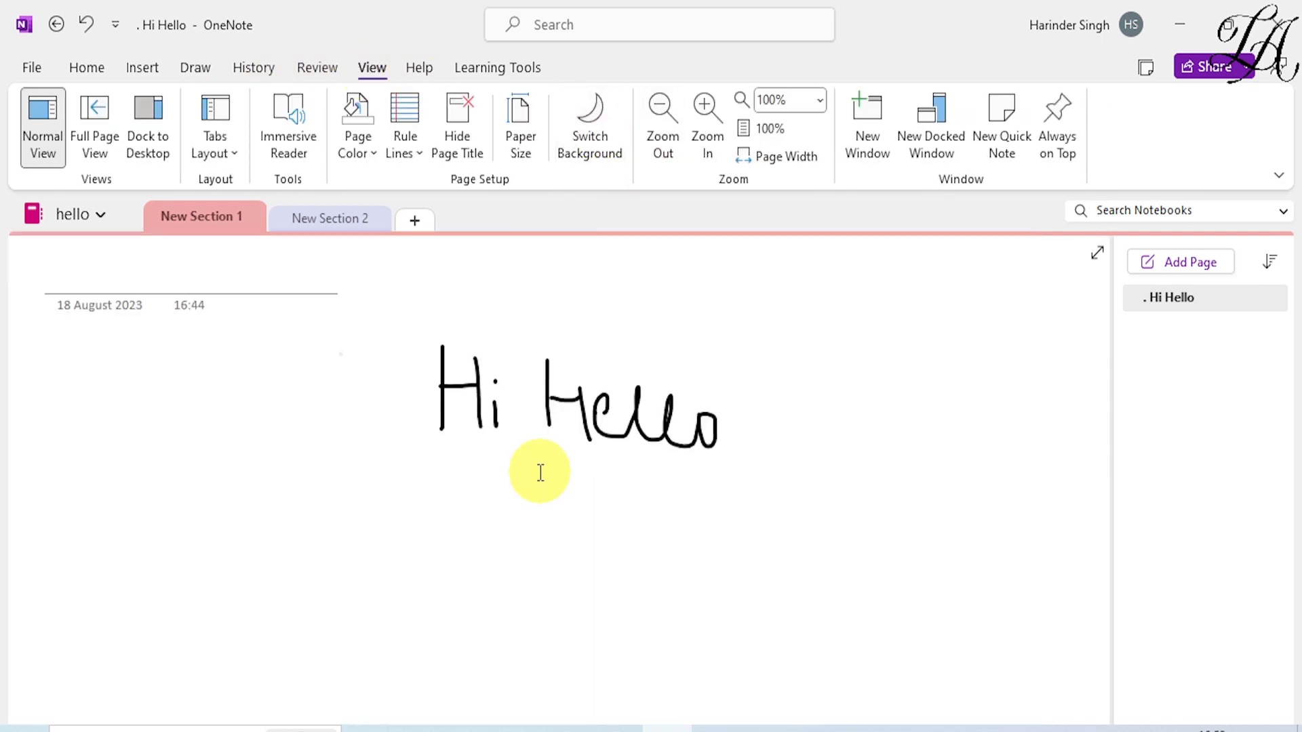
Step: Add another section and set its page color to a near-black shade from the standard colors
{"action": "left_click", "coordinate": [415, 220]}
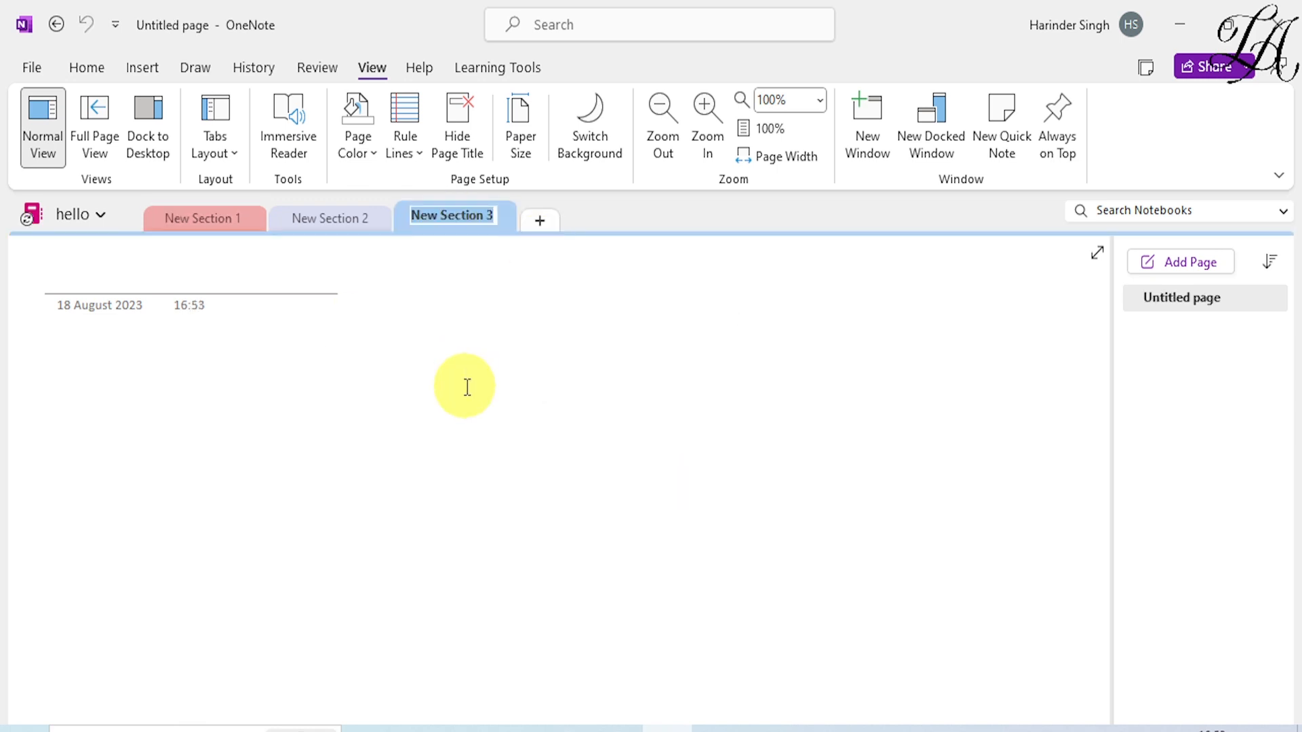
{"action": "left_click", "coordinate": [366, 160]}
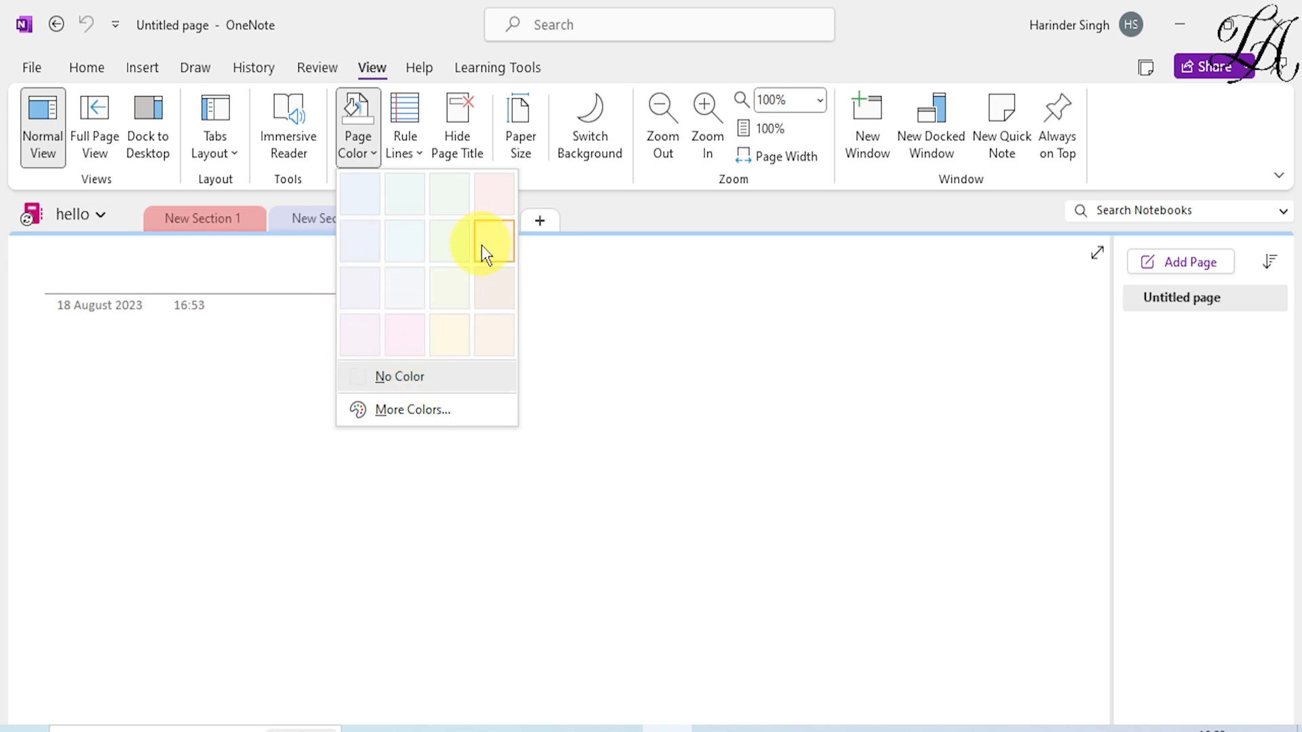
{"action": "left_click", "coordinate": [421, 418]}
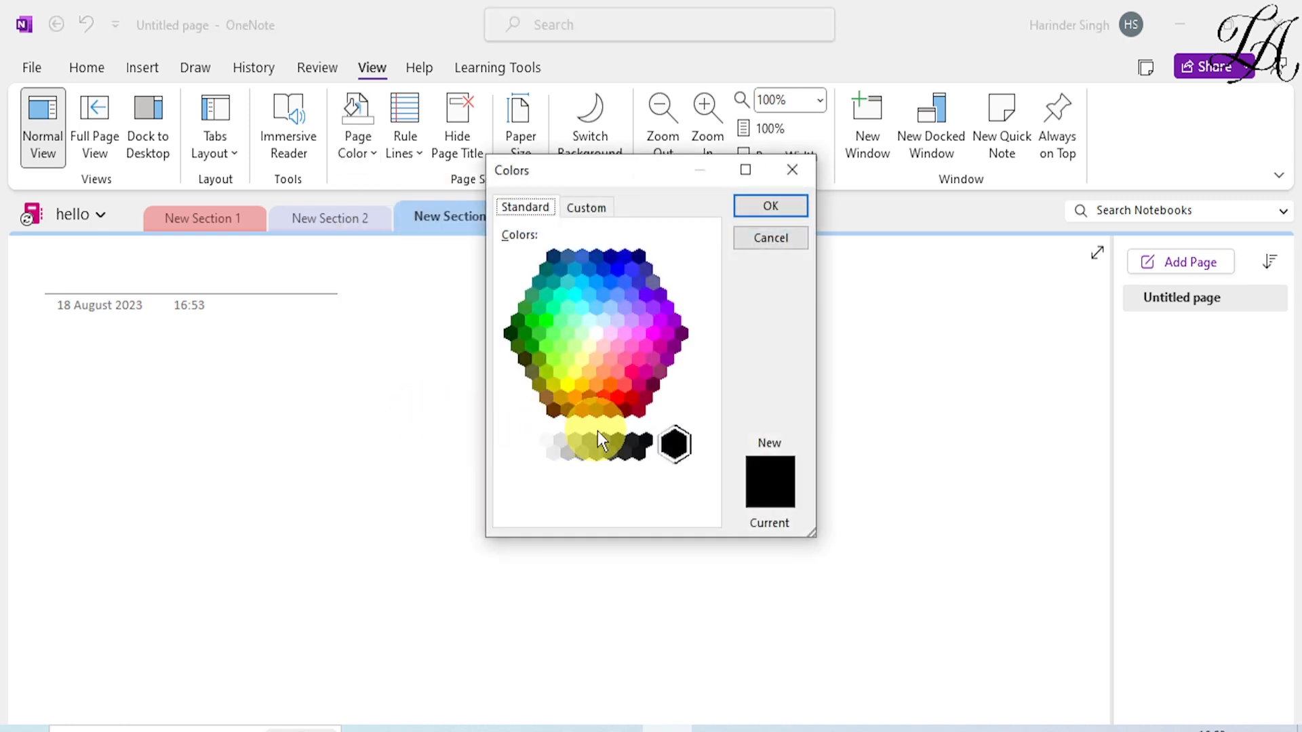
{"action": "left_click", "coordinate": [631, 442]}
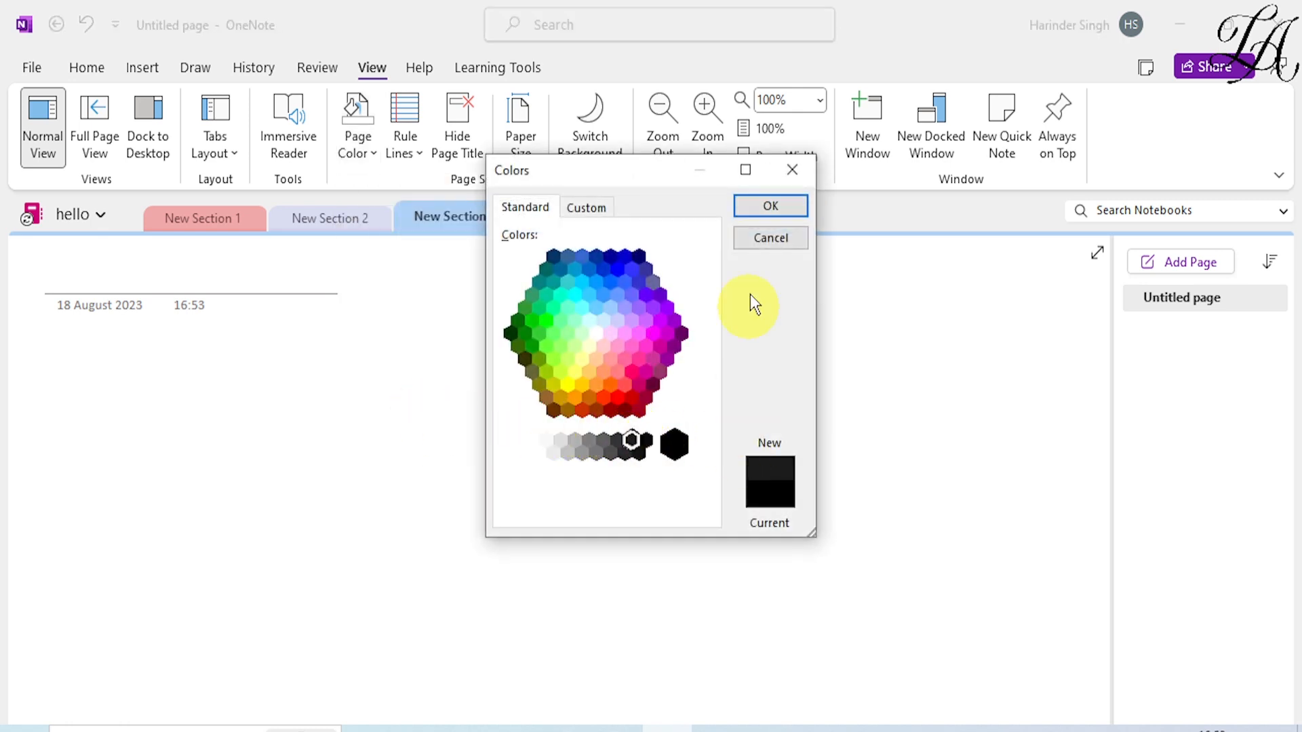
{"action": "left_click", "coordinate": [757, 207]}
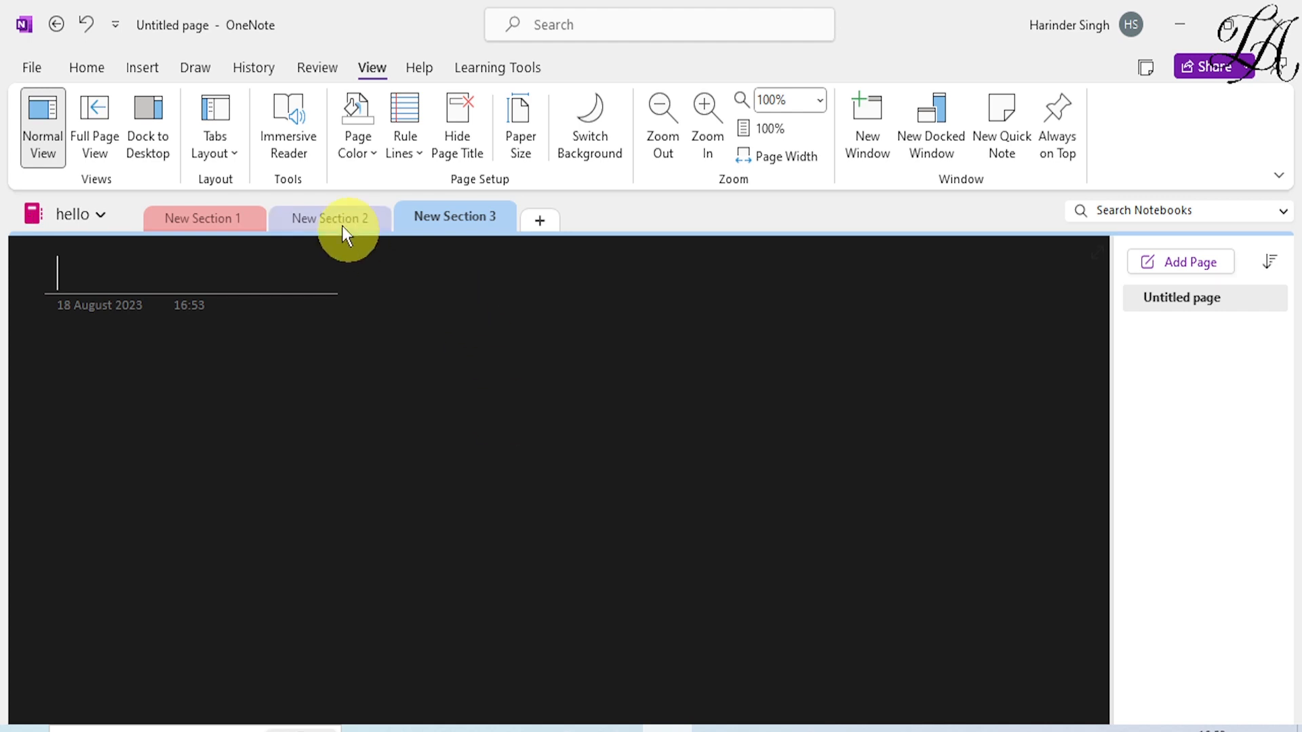
Step: Add a new pen and set its ink to the white shade among the recent colors
{"action": "left_click", "coordinate": [202, 67]}
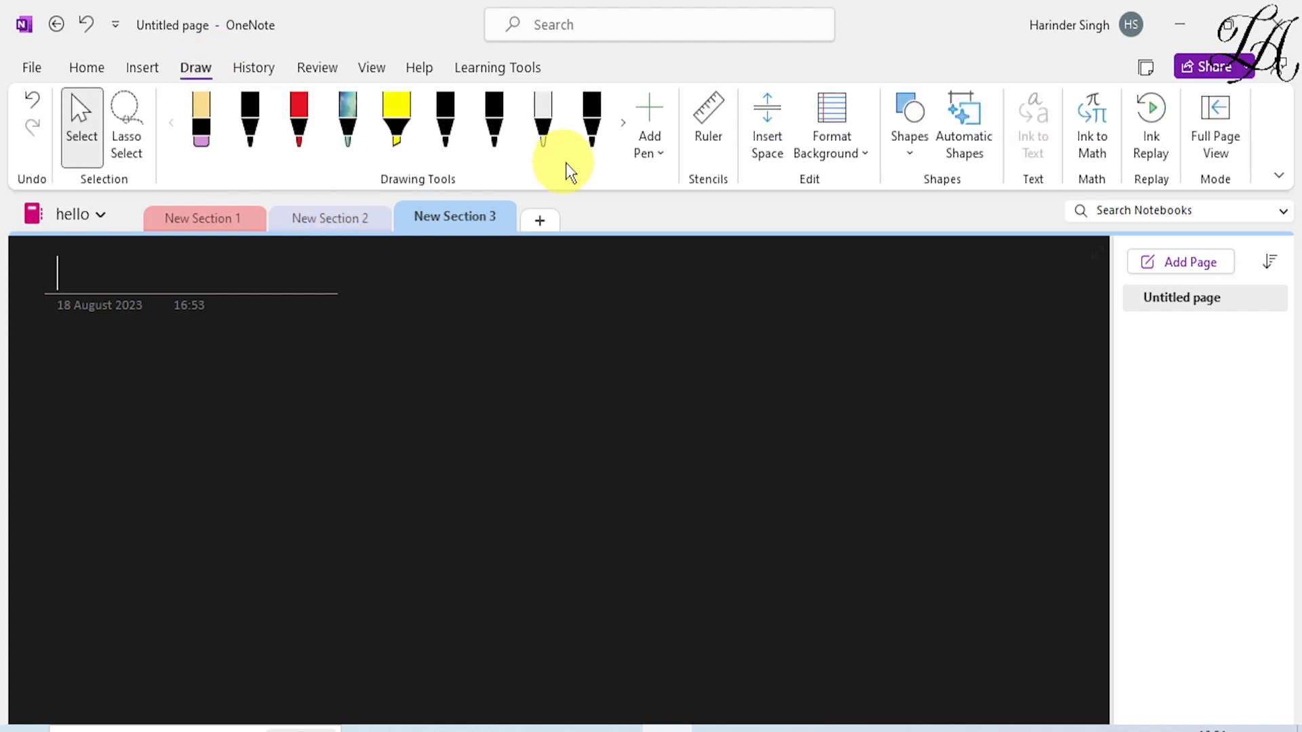
{"action": "left_click", "coordinate": [651, 110]}
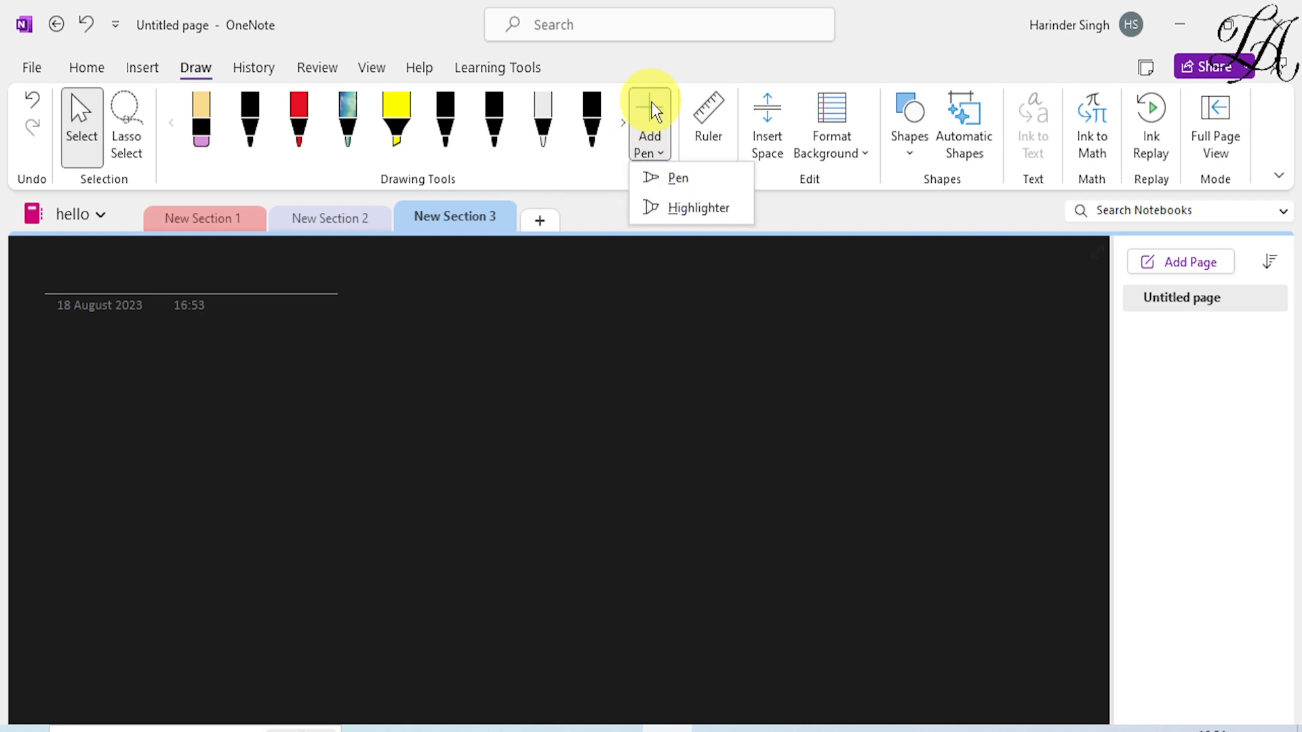
{"action": "left_click", "coordinate": [678, 189]}
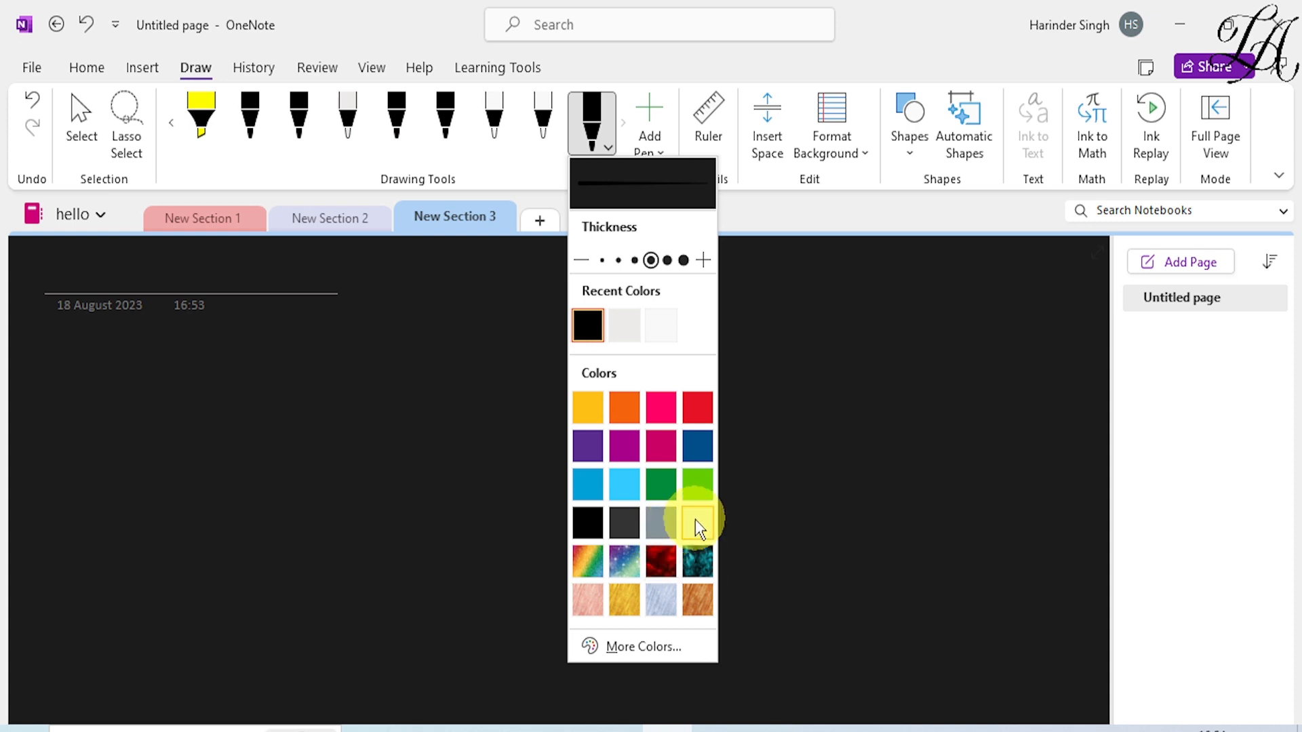
{"action": "left_click", "coordinate": [698, 484]}
{"action": "left_click", "coordinate": [661, 326]}
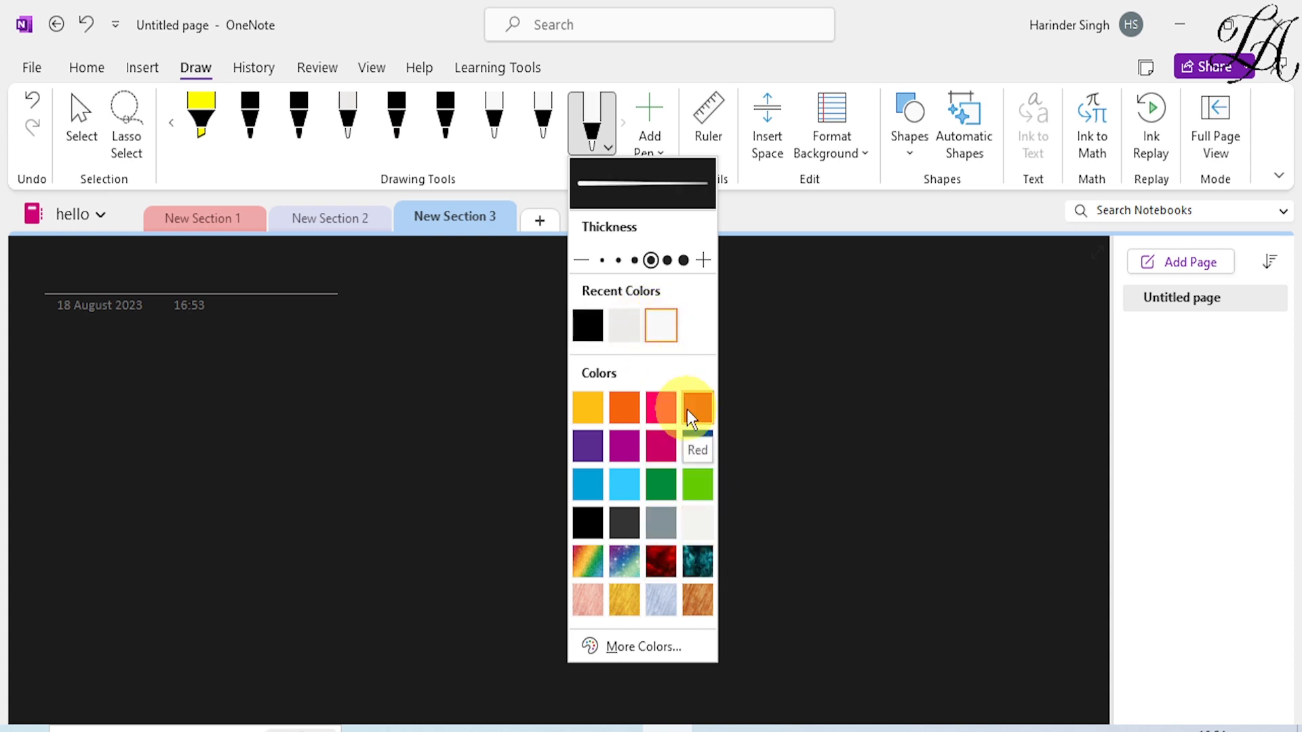
Step: Handwrite "Hi" in white ink on the New Section 3 page and stop inking
{"action": "left_click", "coordinate": [370, 407]}
{"action": "left_click_drag", "start_coordinate": [369, 401], "coordinate": [365, 476]}
{"action": "mouse_move", "coordinate": [365, 448]}
{"action": "left_mouse_down"}
{"action": "mouse_move", "coordinate": [417, 448]}
{"action": "mouse_move", "coordinate": [454, 475]}
{"action": "left_mouse_up"}
{"action": "left_click", "coordinate": [443, 412]}
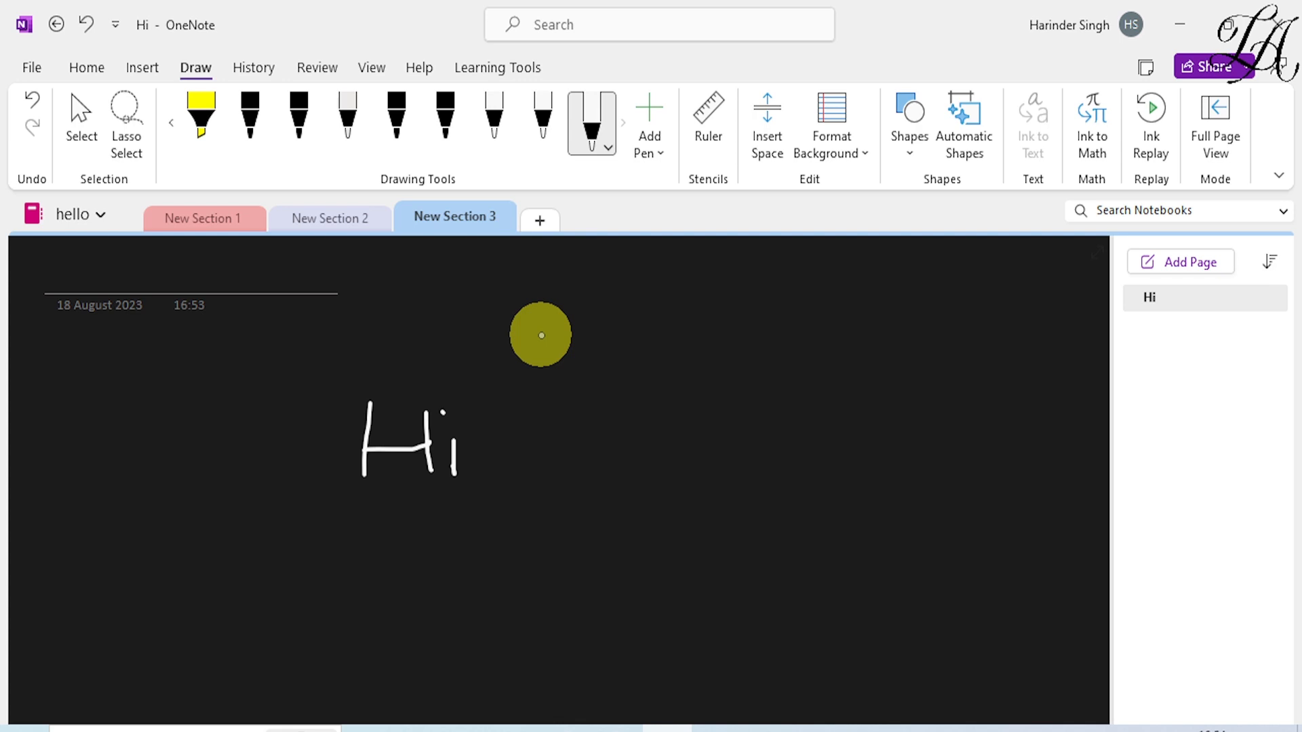
{"action": "key", "text": "Escape"}
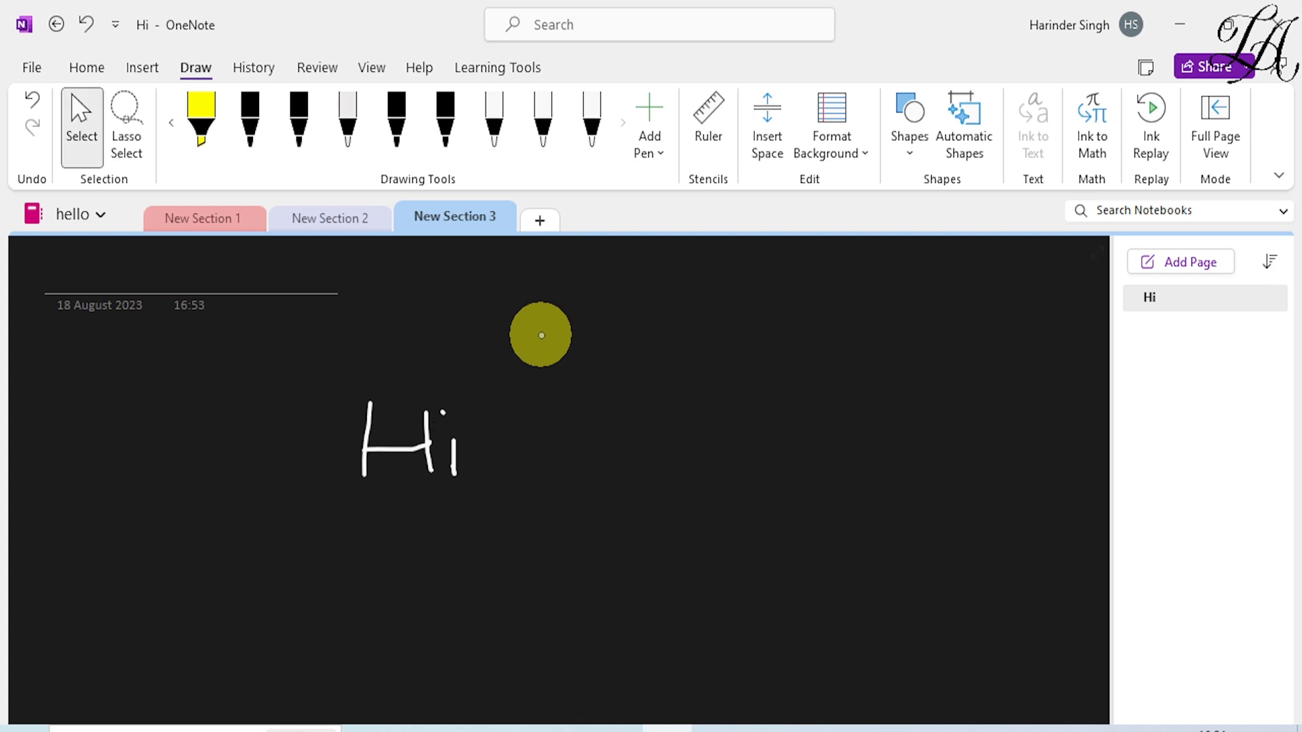
Step: Export the current page in PDF format to the Desktop as Hi.pdf with the page range set to Selected Pages
{"action": "left_click", "coordinate": [31, 68]}
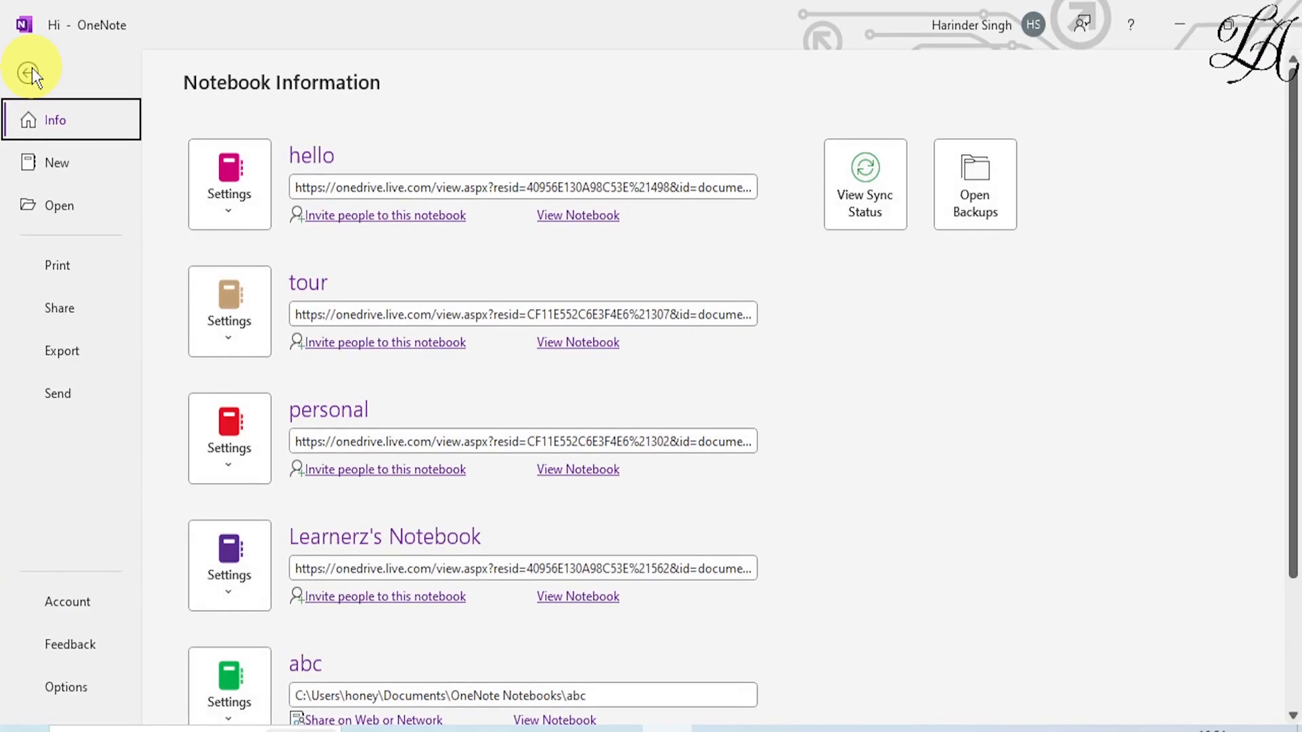
{"action": "left_click", "coordinate": [56, 345]}
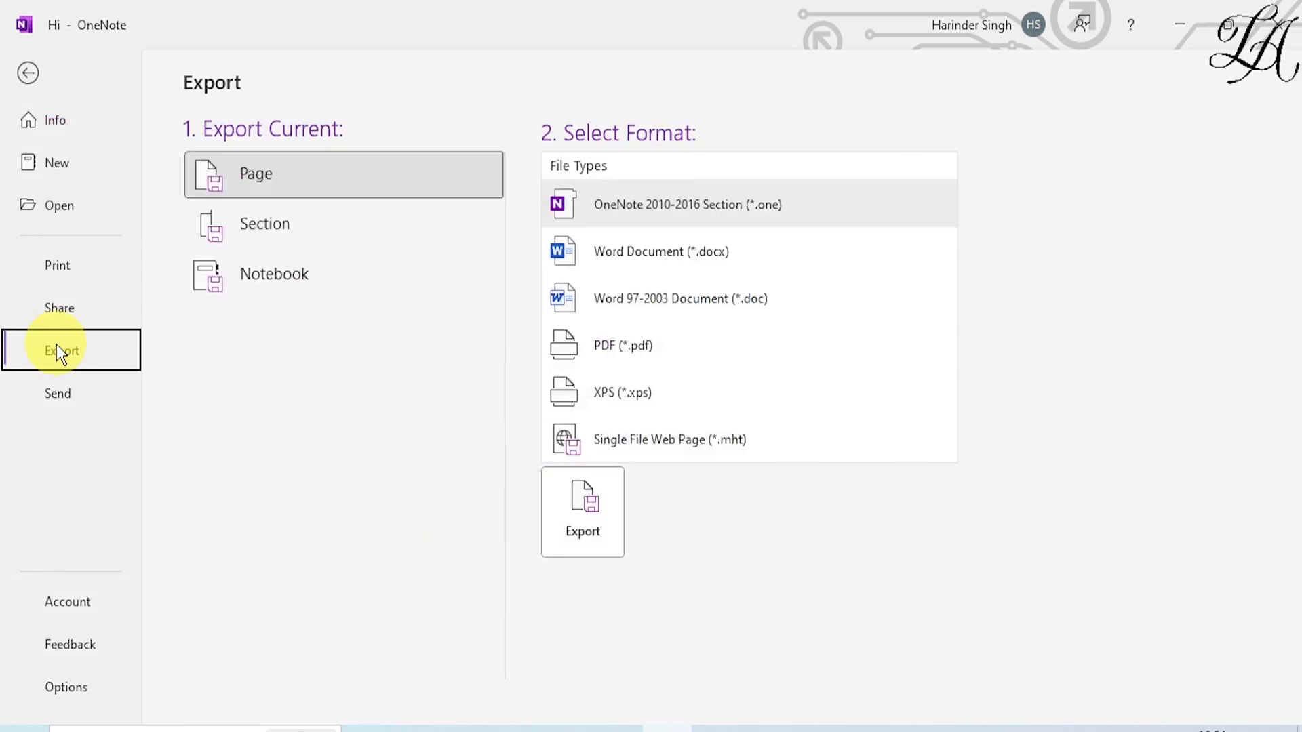
{"action": "left_click", "coordinate": [335, 189]}
{"action": "left_click", "coordinate": [647, 341]}
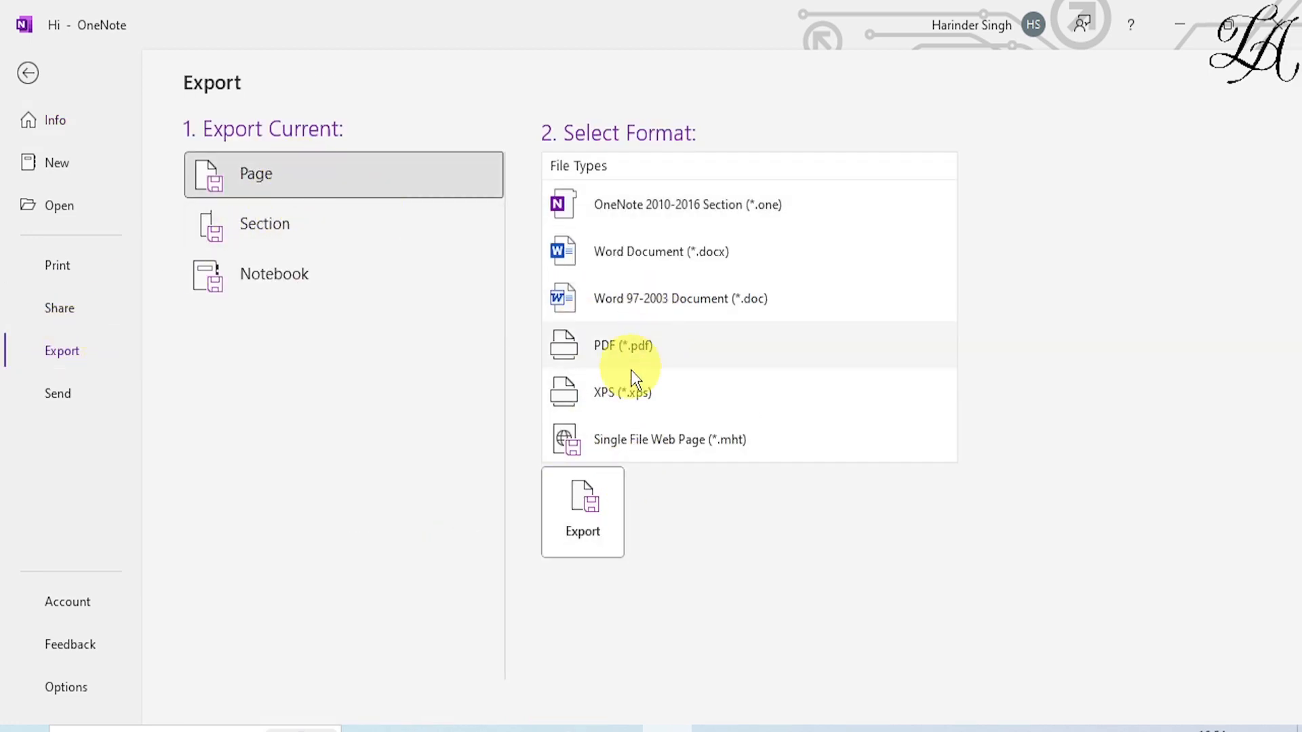
{"action": "left_click", "coordinate": [593, 494]}
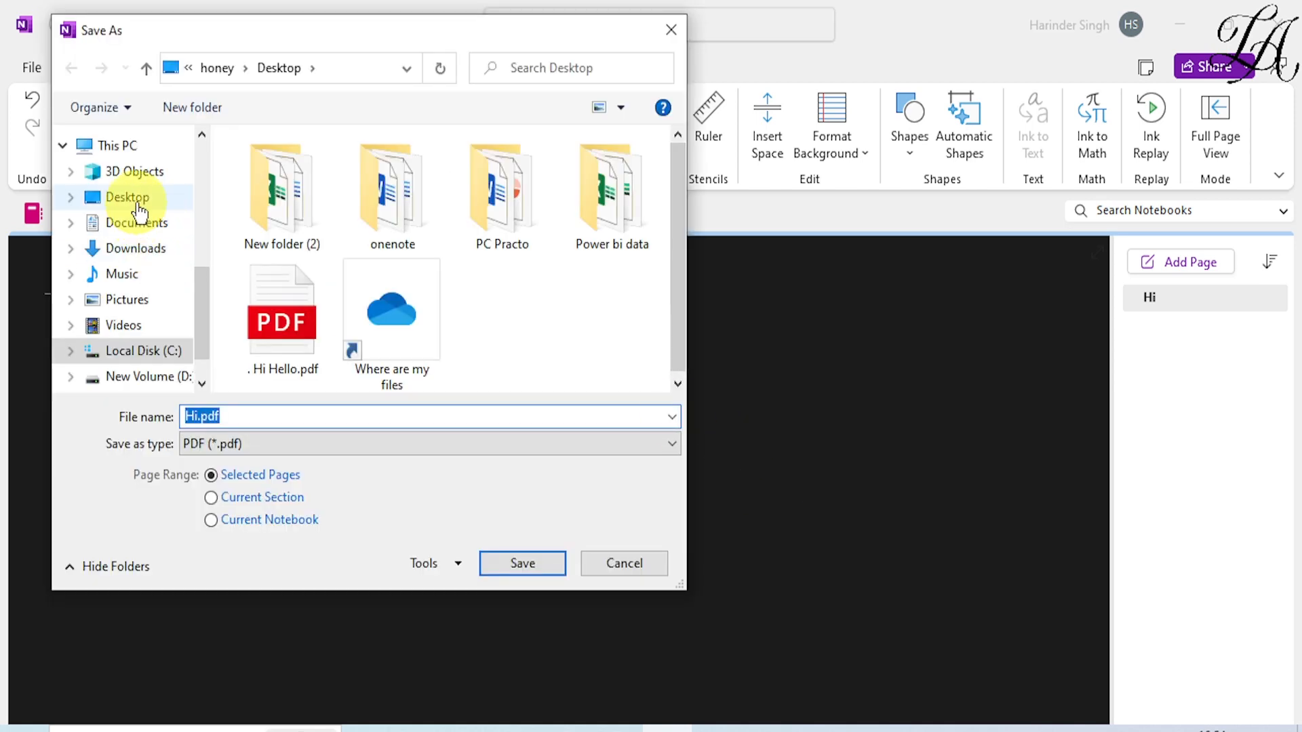
{"action": "left_click", "coordinate": [138, 206]}
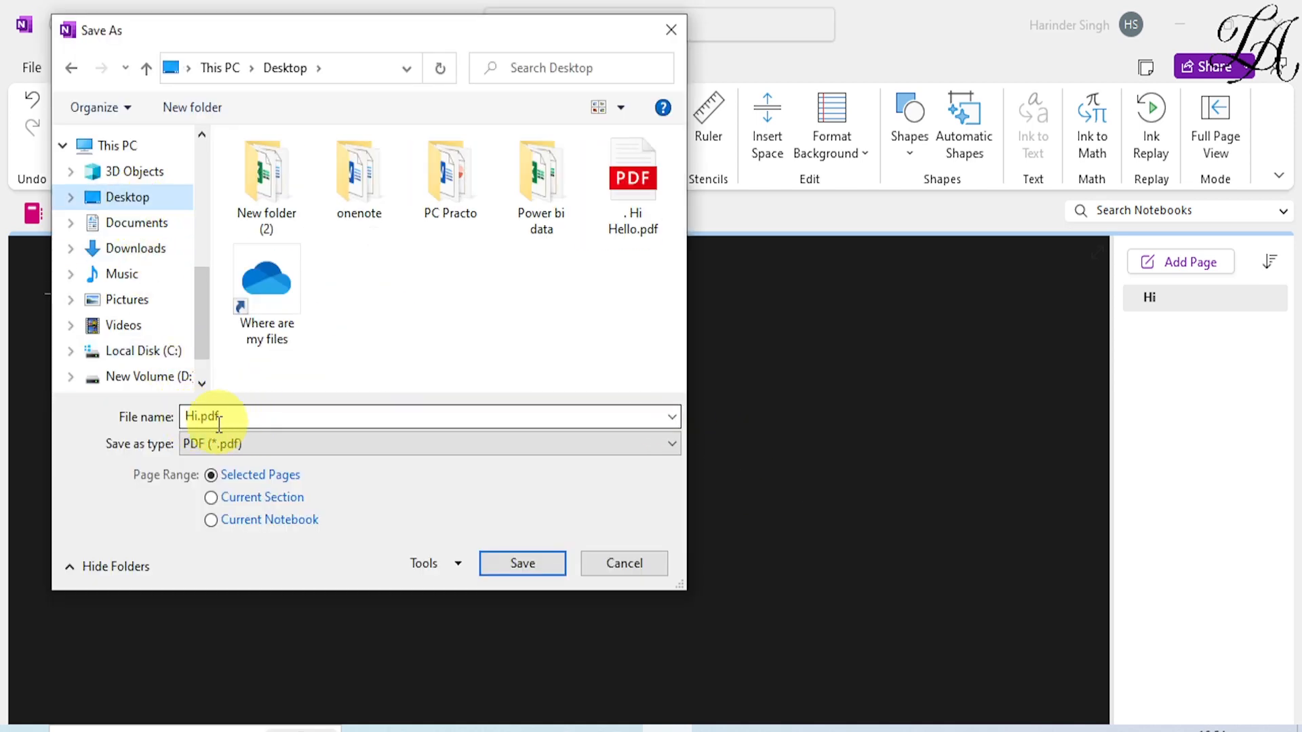
{"action": "left_click", "coordinate": [541, 565]}
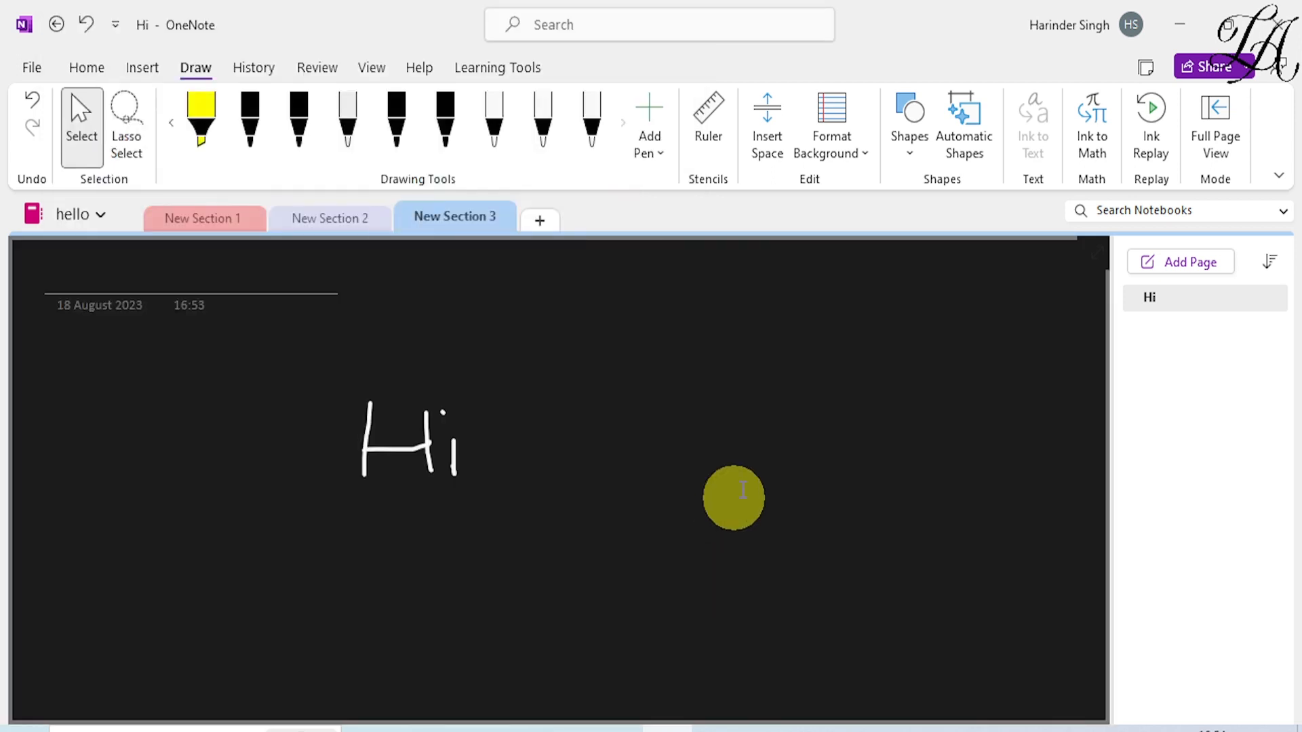
Step: Open the exported Hi.pdf from the desktop and check its page background and handwriting
{"action": "left_click", "coordinate": [1186, 31]}
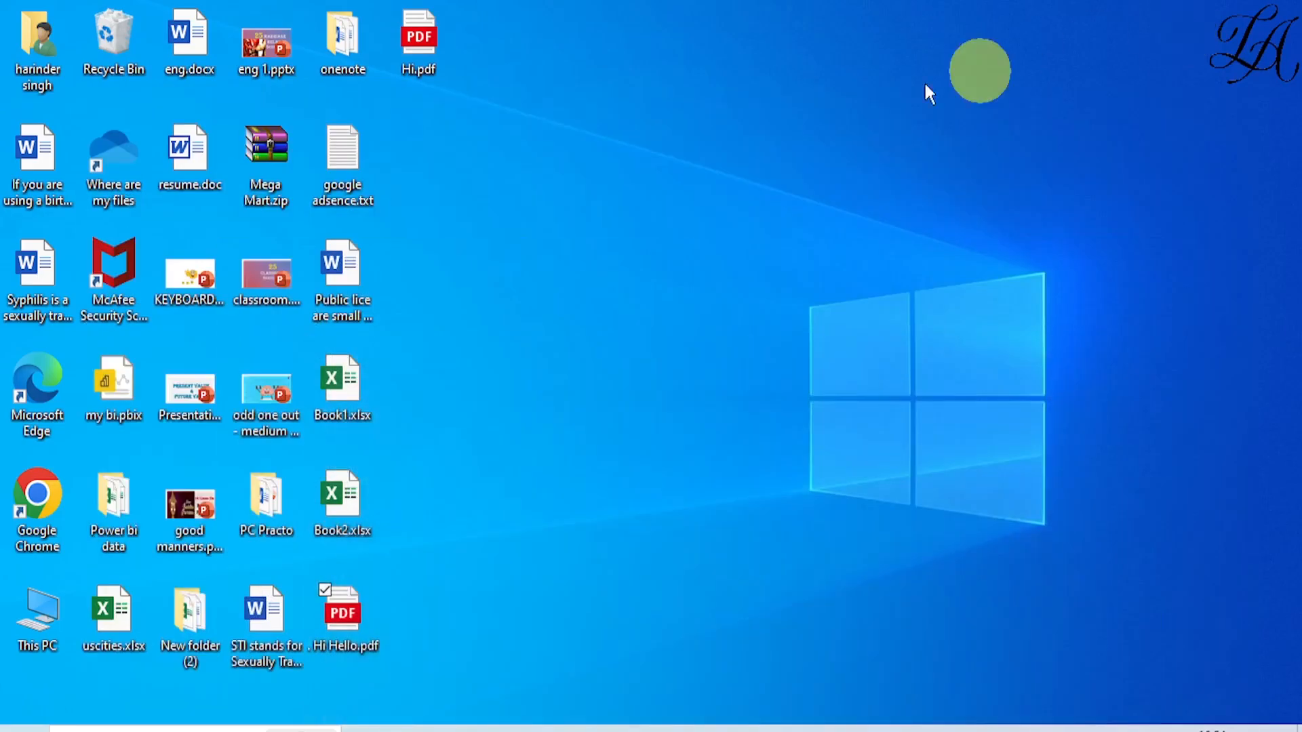
{"action": "double_click", "coordinate": [434, 50]}
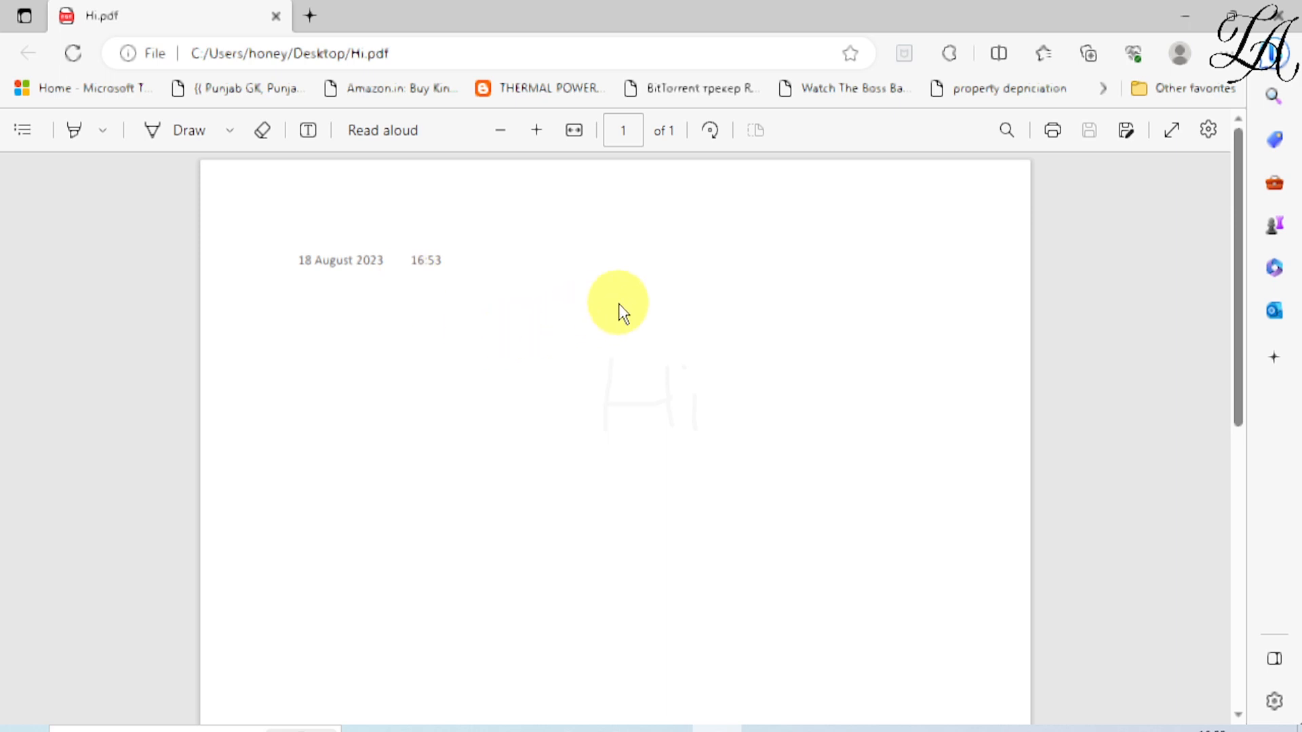
{"action": "scroll", "coordinate": [621, 314], "scroll_direction": "down", "scroll_amount": 3}
{"action": "scroll", "coordinate": [621, 314], "scroll_direction": "up", "scroll_amount": 3}
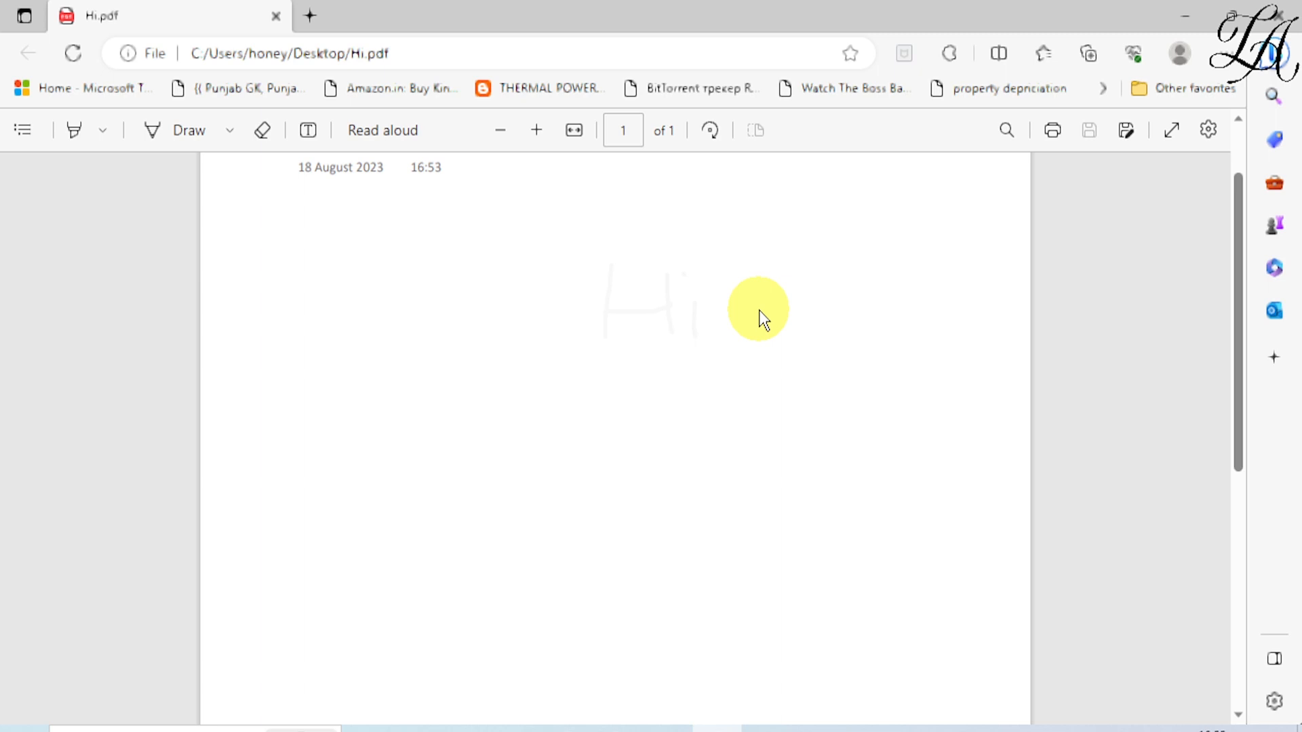
Step: Switch back to OneNote and add another section to the hello notebook
{"action": "left_click", "coordinate": [674, 729]}
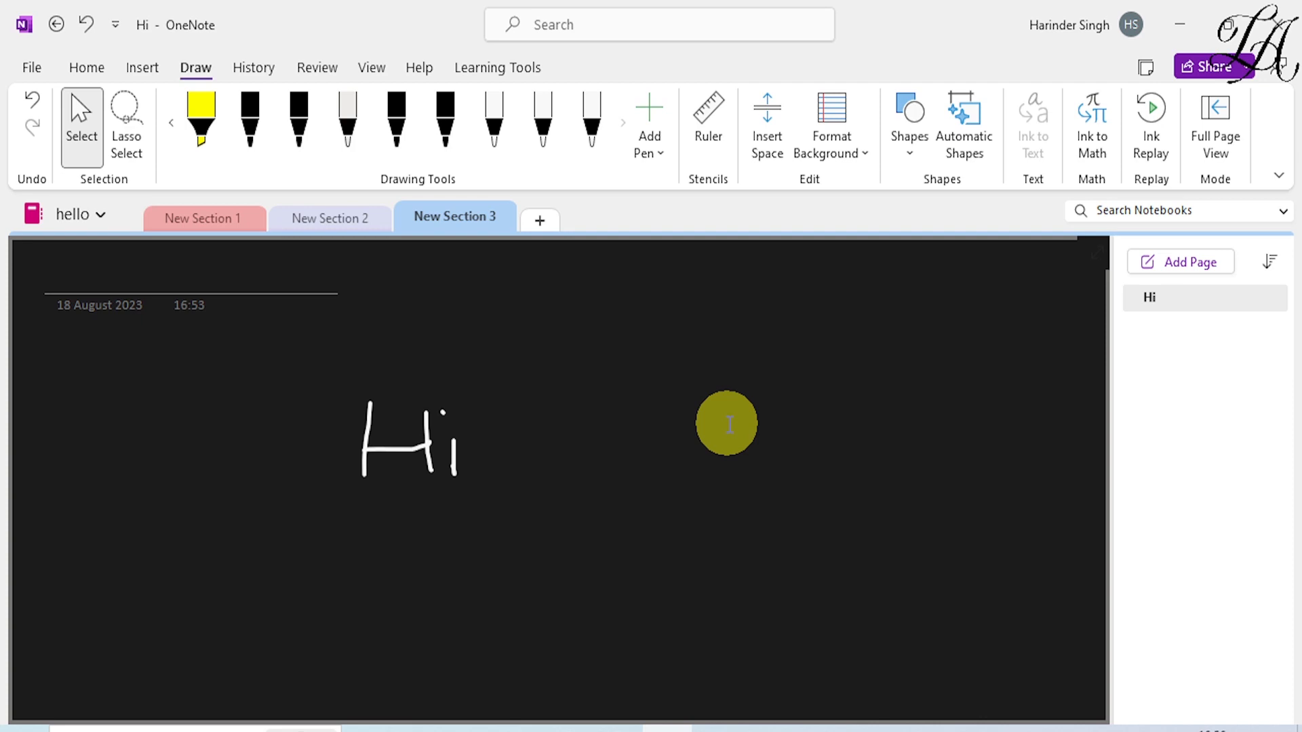
{"action": "left_click", "coordinate": [539, 221]}
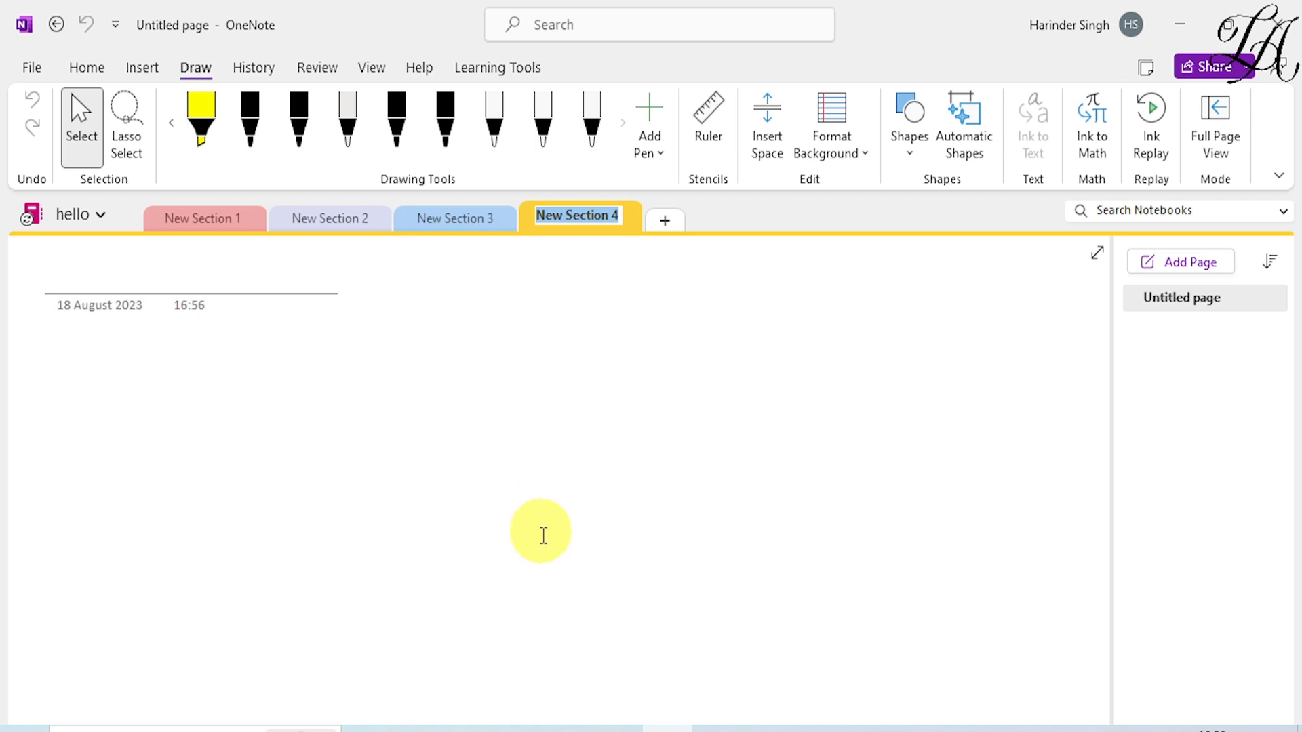
Step: Switch to Google Chrome and search Google for "black background"
{"action": "left_click", "coordinate": [569, 726]}
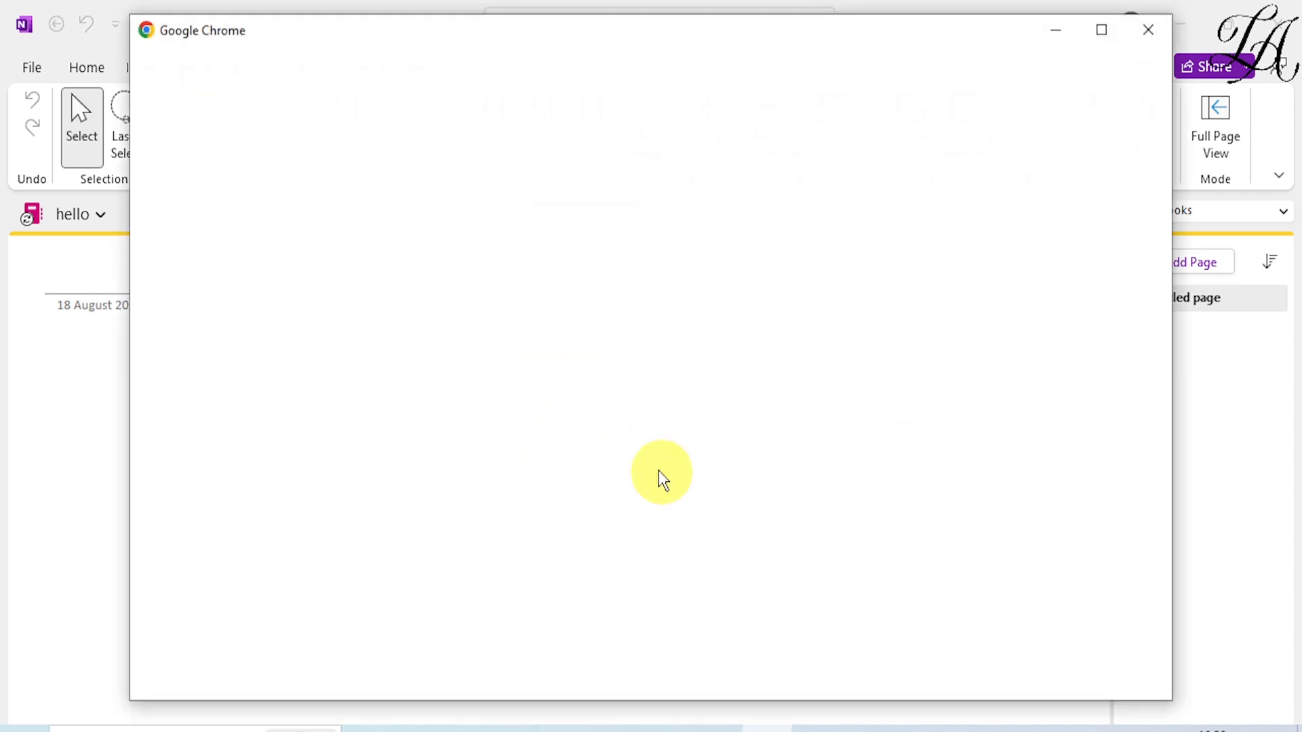
{"action": "left_click", "coordinate": [669, 384]}
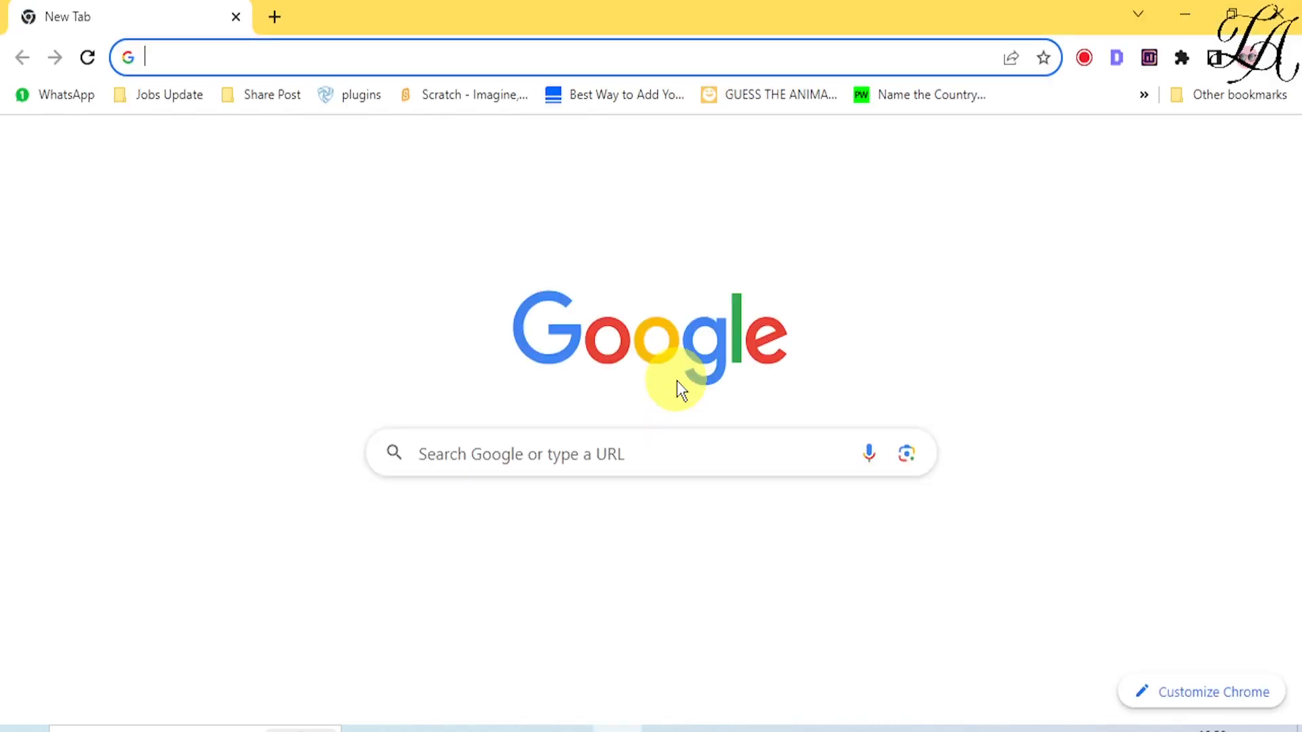
{"action": "left_click", "coordinate": [564, 453]}
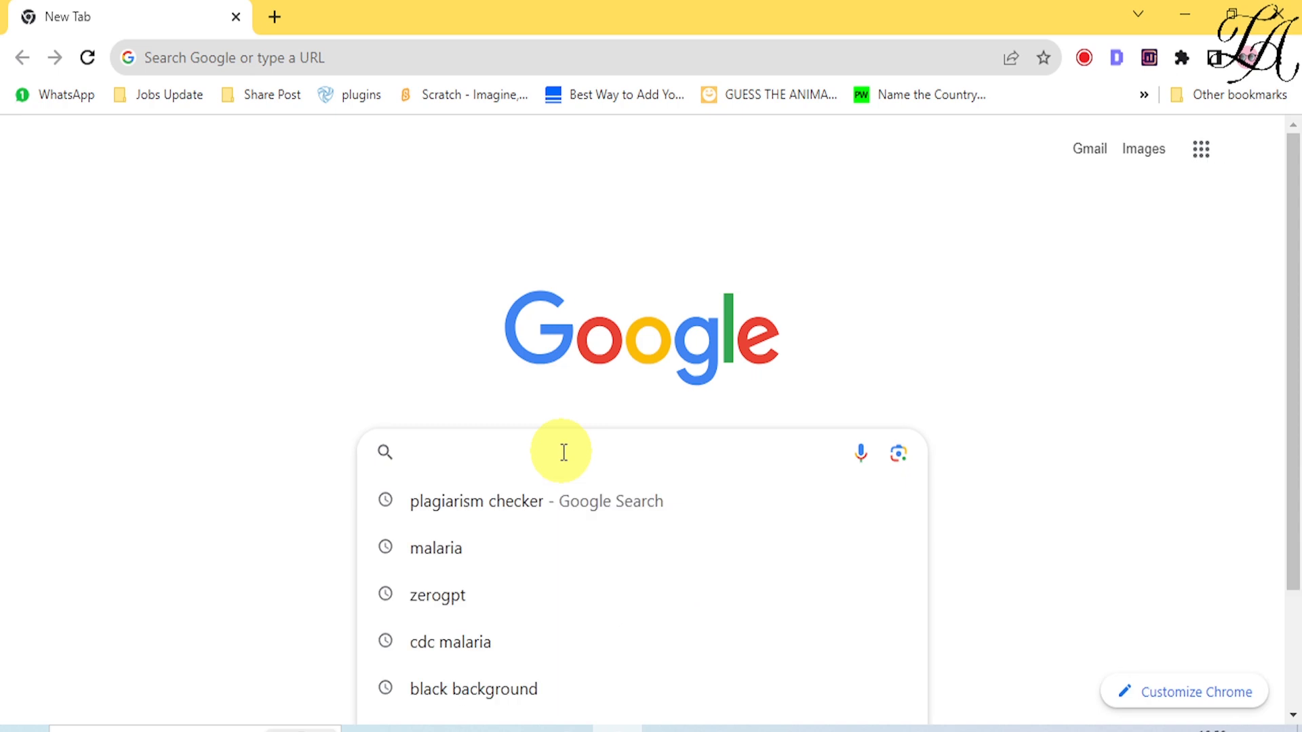
{"action": "type", "text": "black background"}
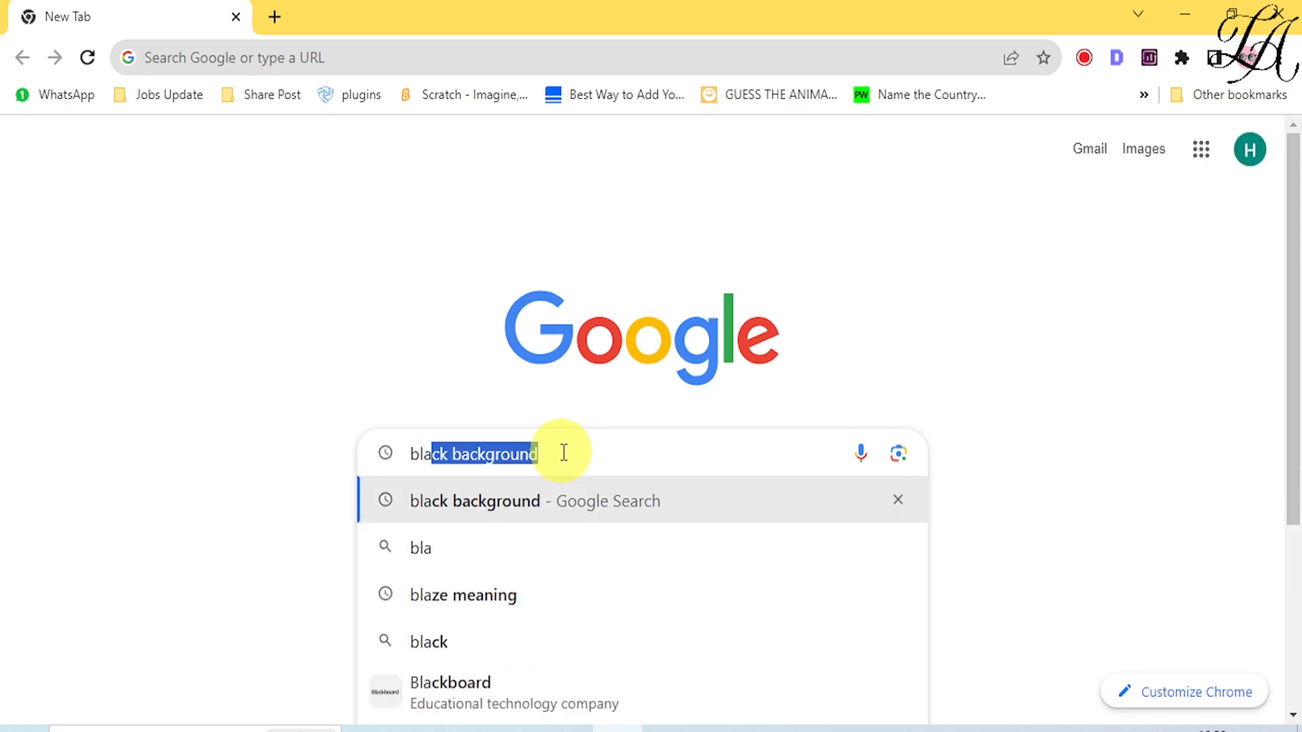
{"action": "key", "text": "Return"}
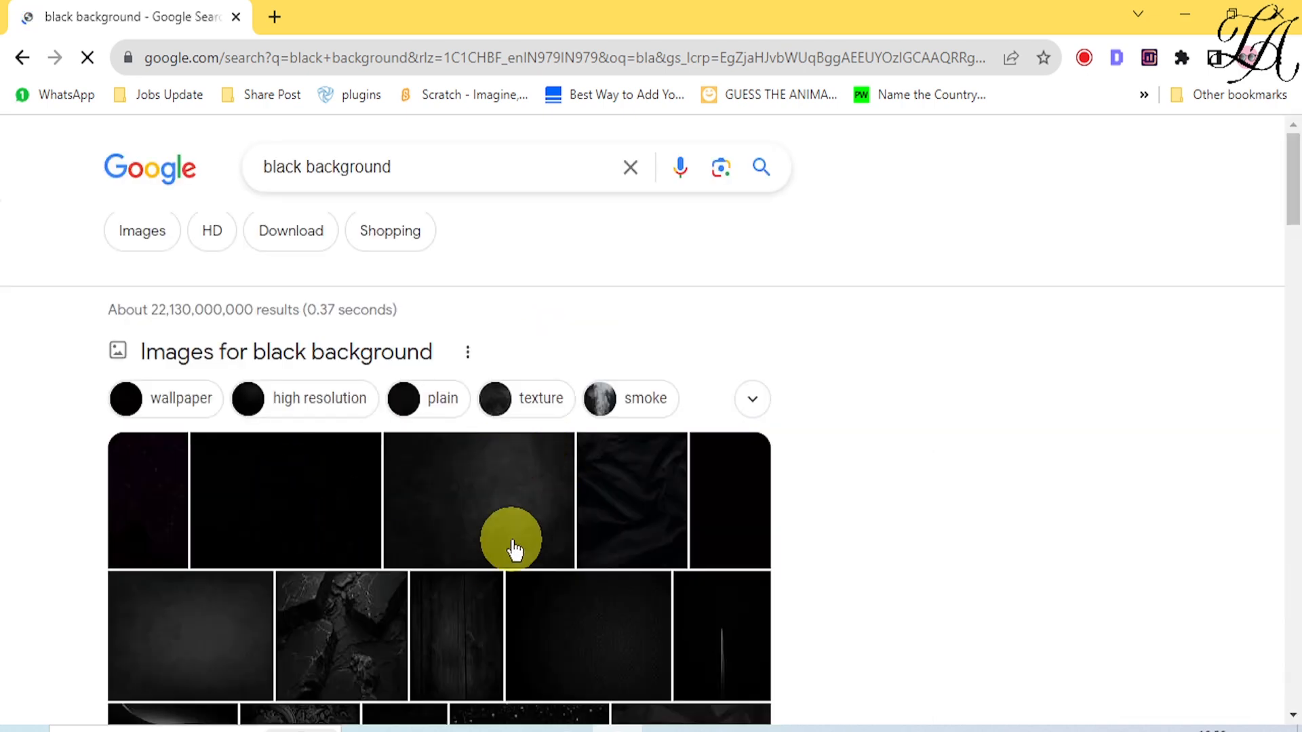
Step: Open the plain black Pexels picture from the image results and copy the image
{"action": "scroll", "coordinate": [258, 372], "scroll_direction": "down", "scroll_amount": 3}
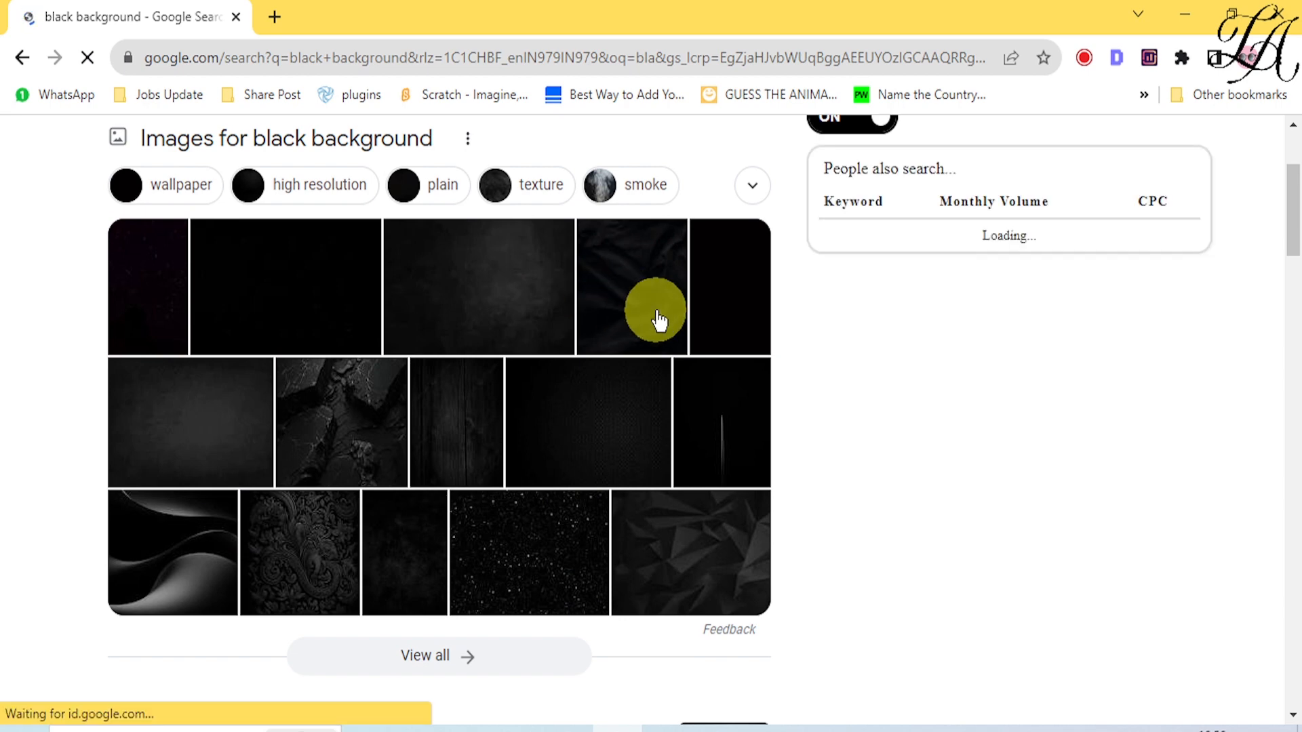
{"action": "left_click", "coordinate": [685, 331]}
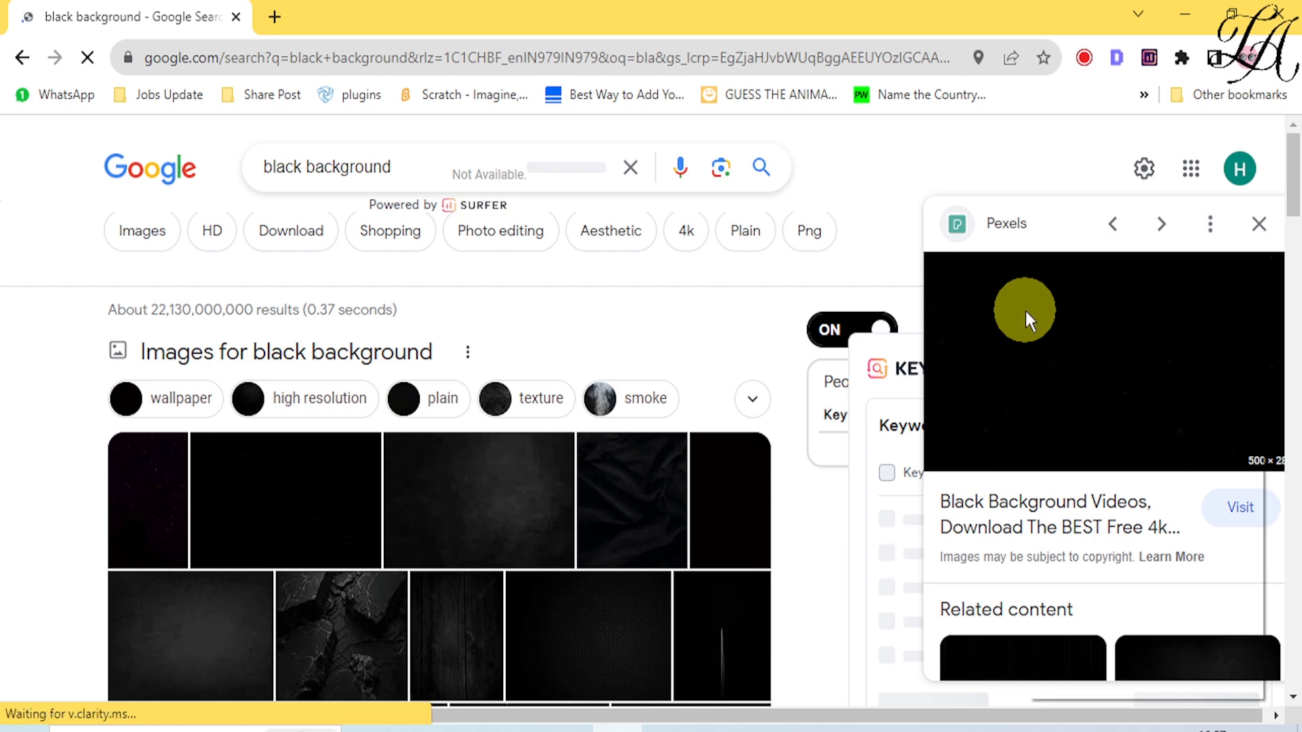
{"action": "right_click", "coordinate": [1026, 313]}
{"action": "left_click", "coordinate": [1097, 562]}
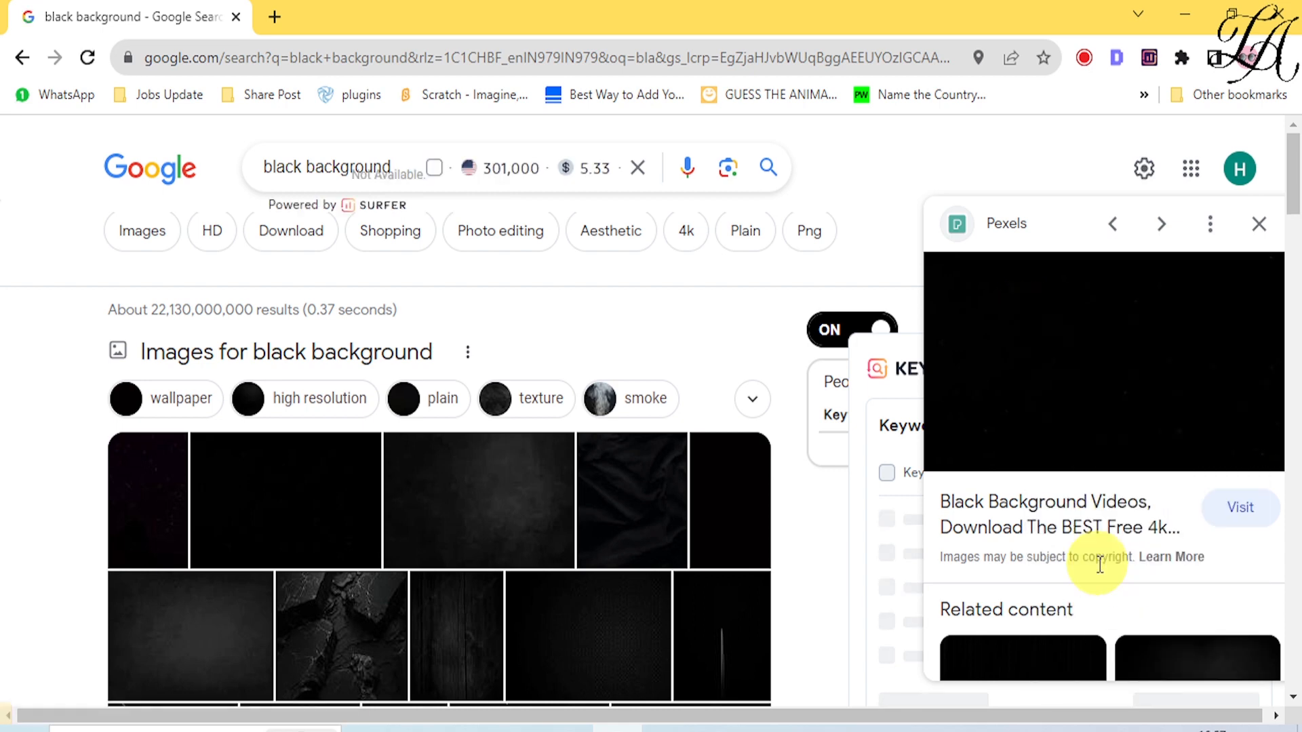
Step: Switch to Paint and paste the copied black image onto the canvas
{"action": "left_click", "coordinate": [291, 416]}
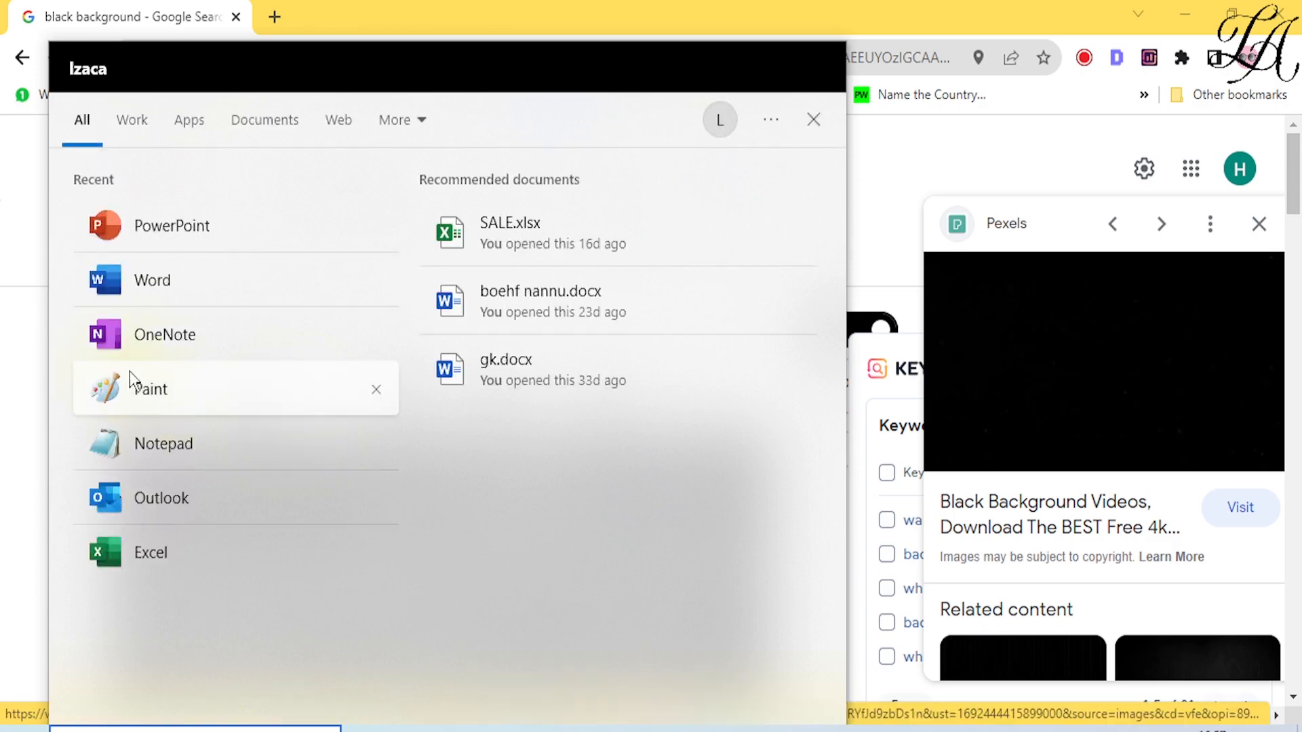
{"action": "left_click", "coordinate": [131, 379]}
{"action": "key", "text": "ctrl+v"}
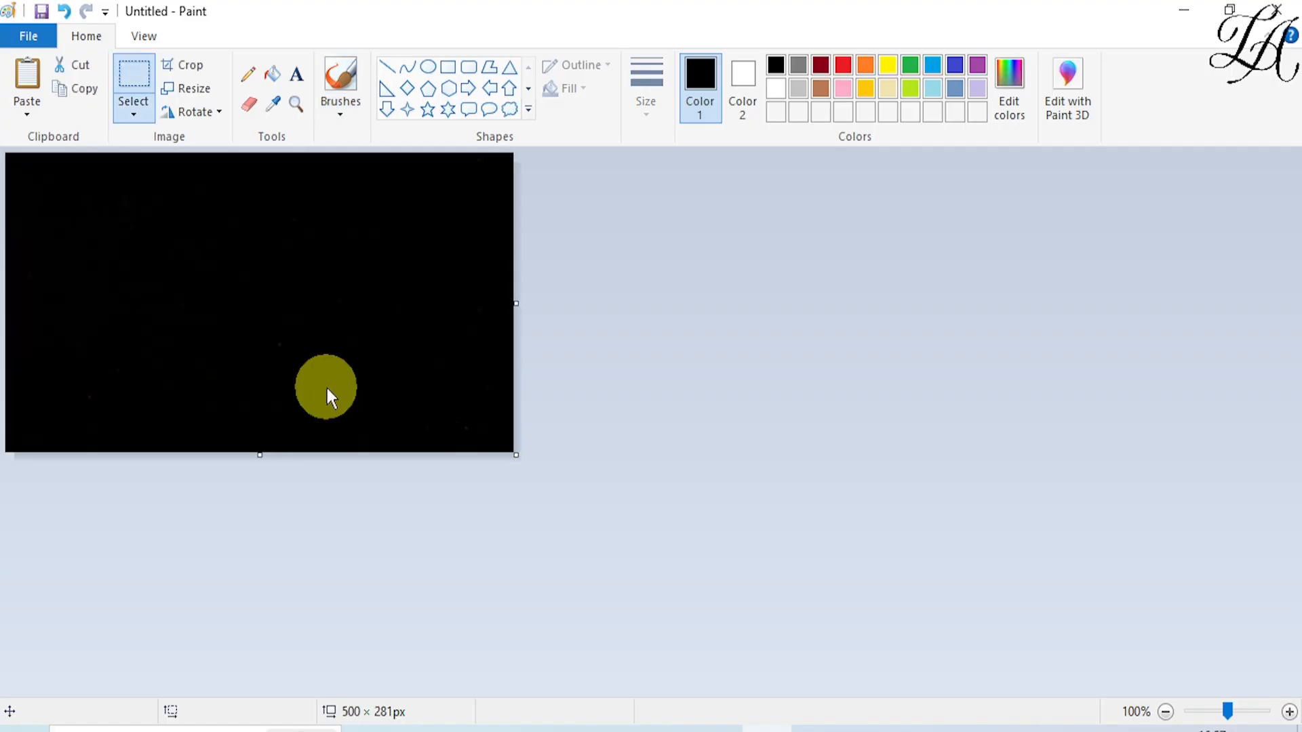
Step: Save the black image to the Desktop as a JPEG named 1 and close Paint
{"action": "key", "text": "ctrl+s"}
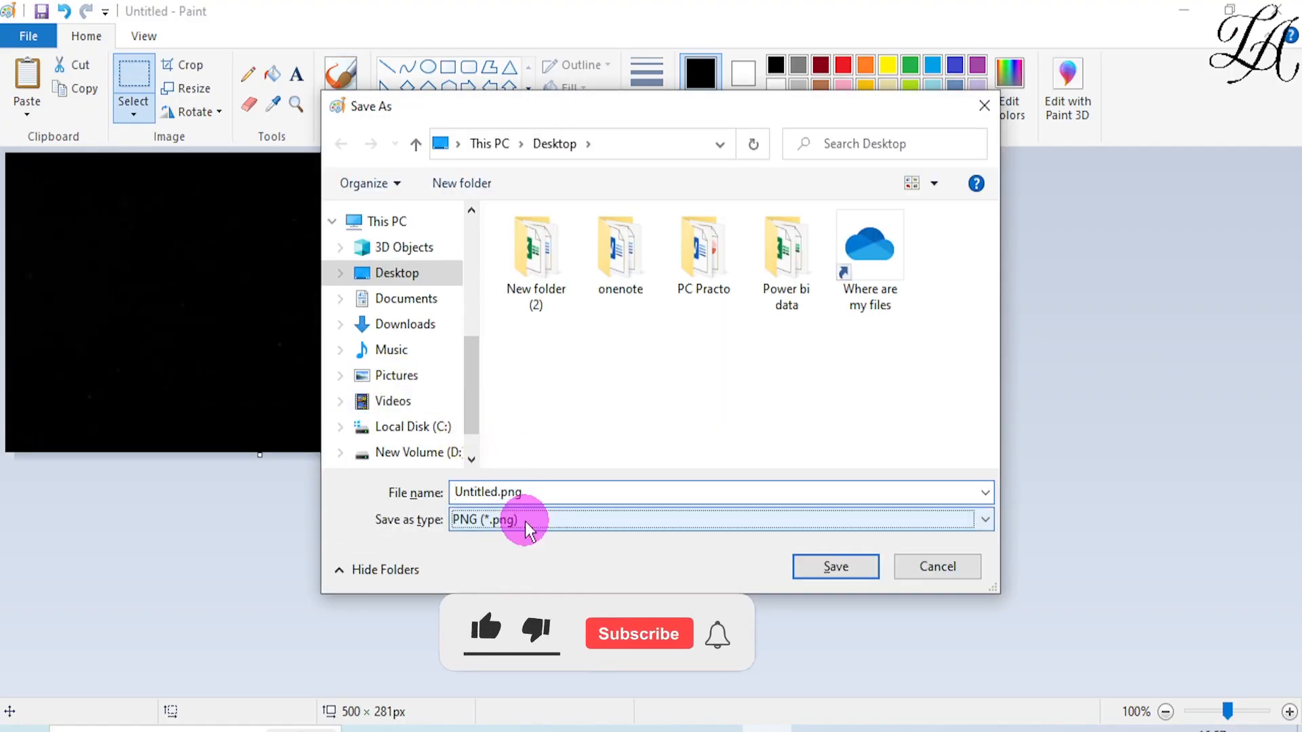
{"action": "left_click", "coordinate": [528, 521]}
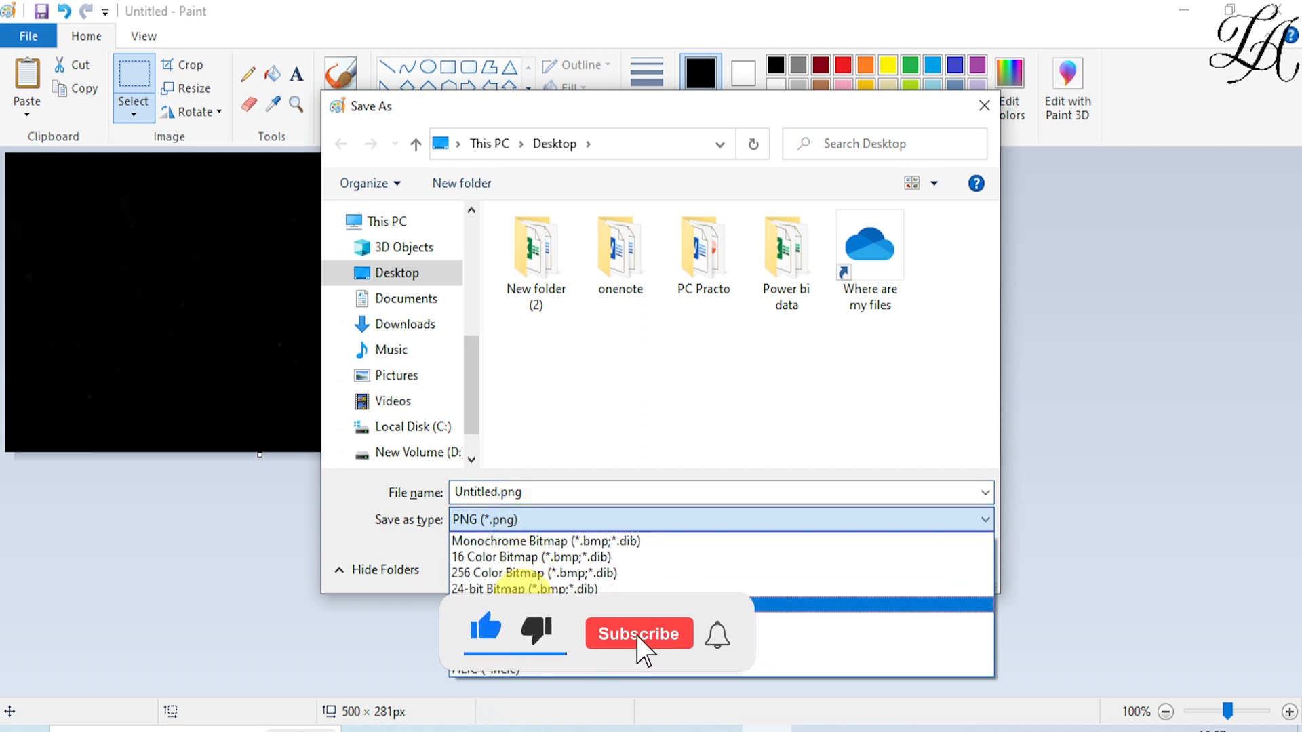
{"action": "left_click", "coordinate": [515, 604]}
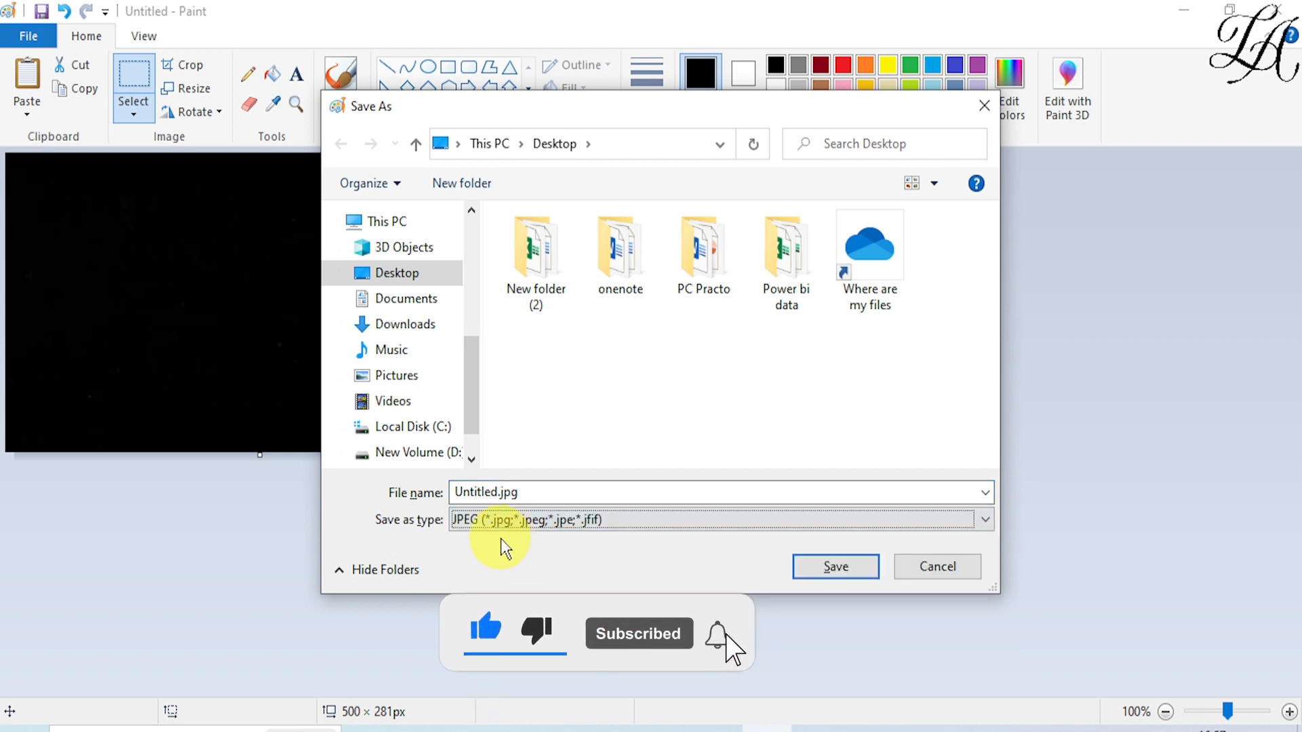
{"action": "double_click", "coordinate": [536, 493]}
{"action": "type", "text": "1"}
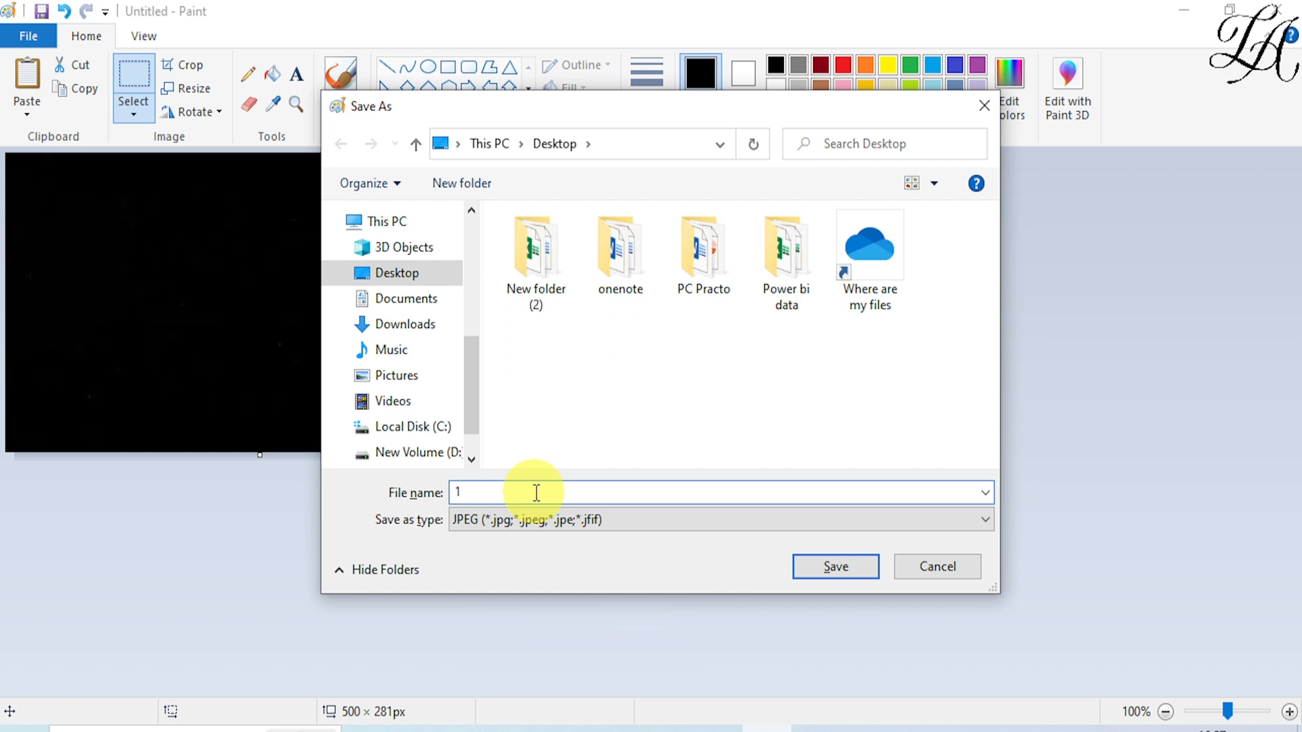
{"action": "left_click", "coordinate": [425, 268]}
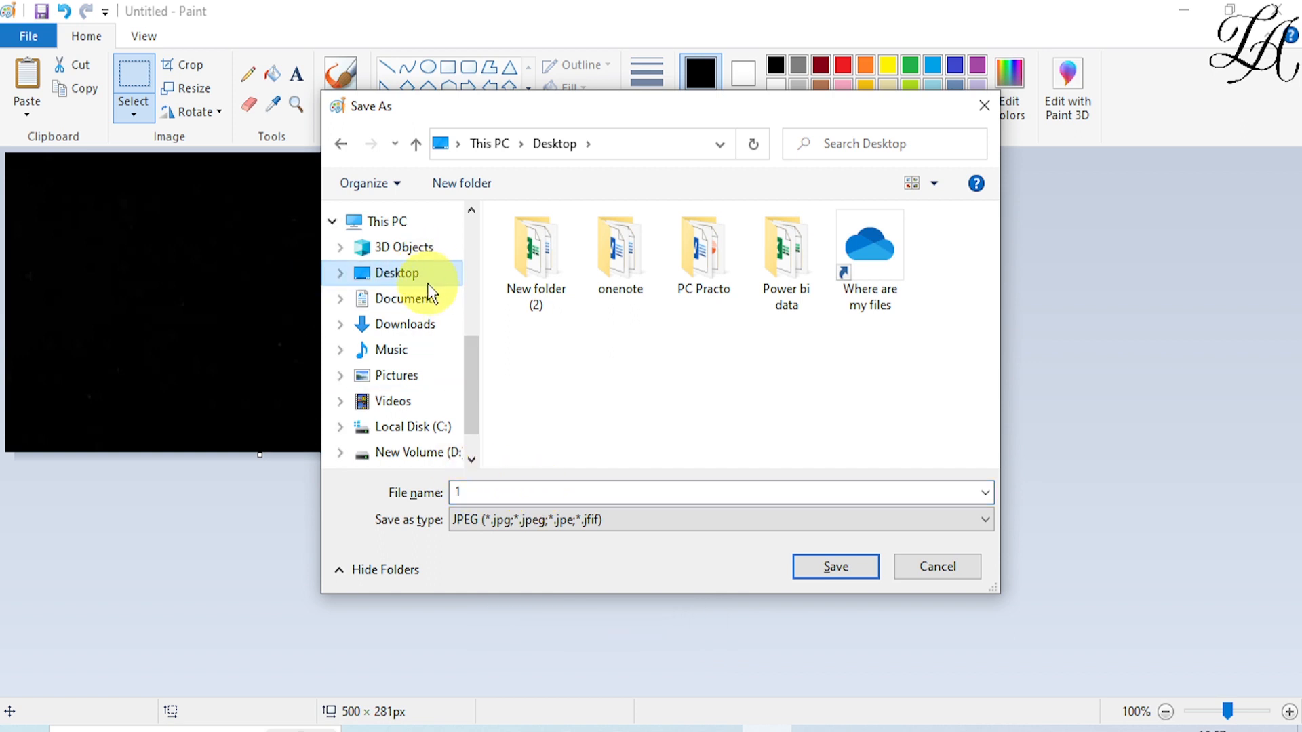
{"action": "left_click", "coordinate": [842, 572]}
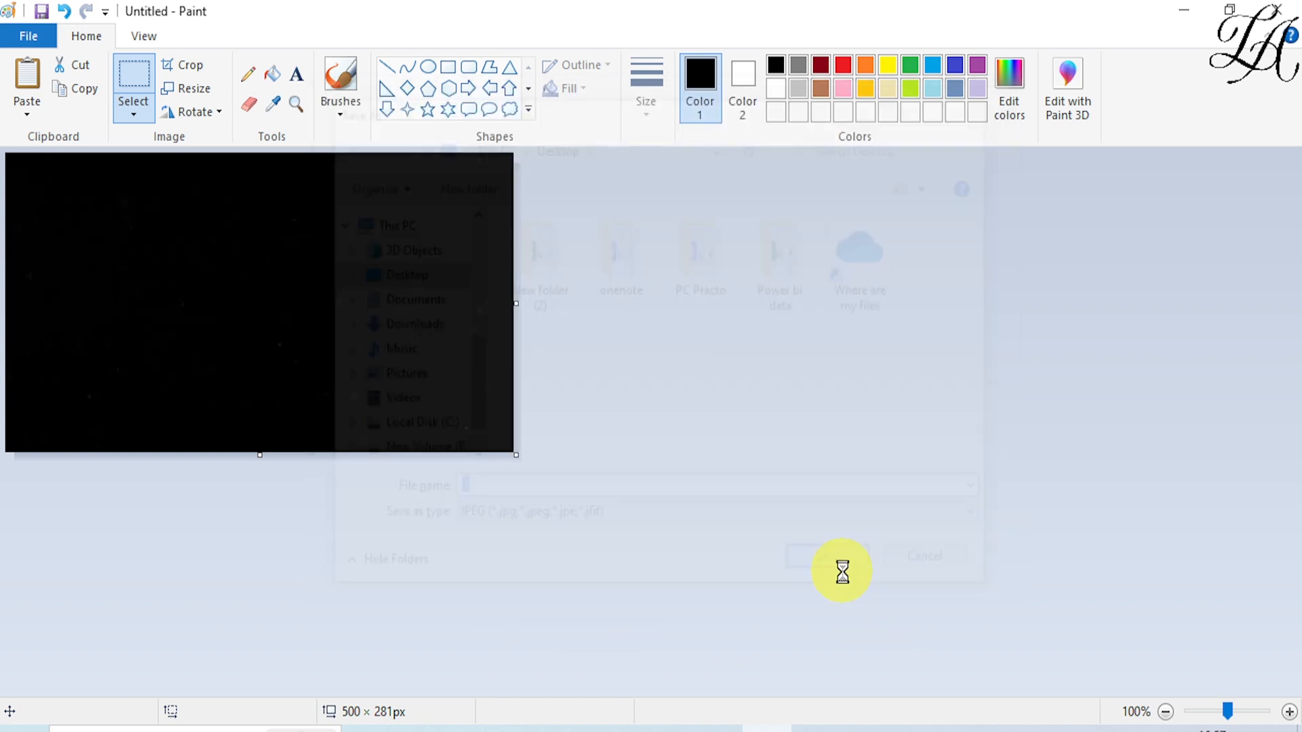
{"action": "left_click", "coordinate": [1277, 10]}
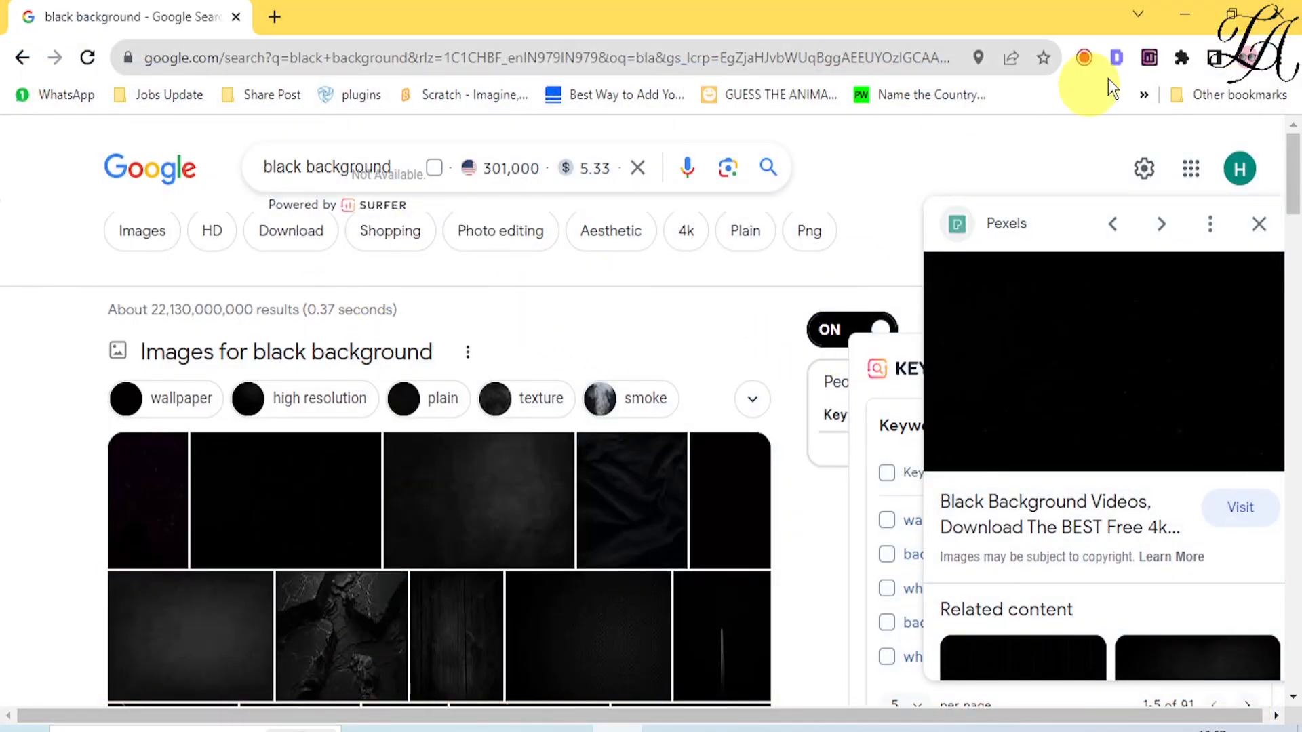
Step: Return to OneNote and insert the picture 1.jpg from the Desktop into the New Section 4 page
{"action": "left_click", "coordinate": [1186, 17]}
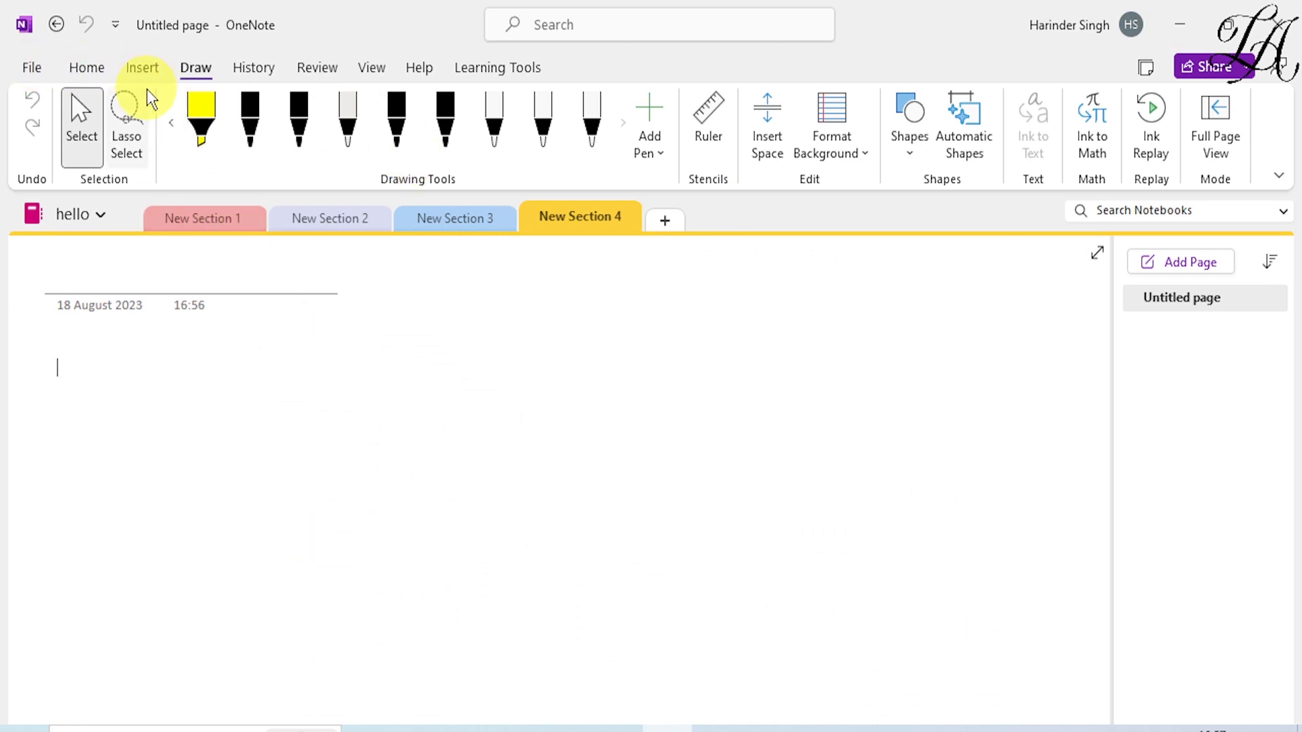
{"action": "left_click", "coordinate": [145, 68]}
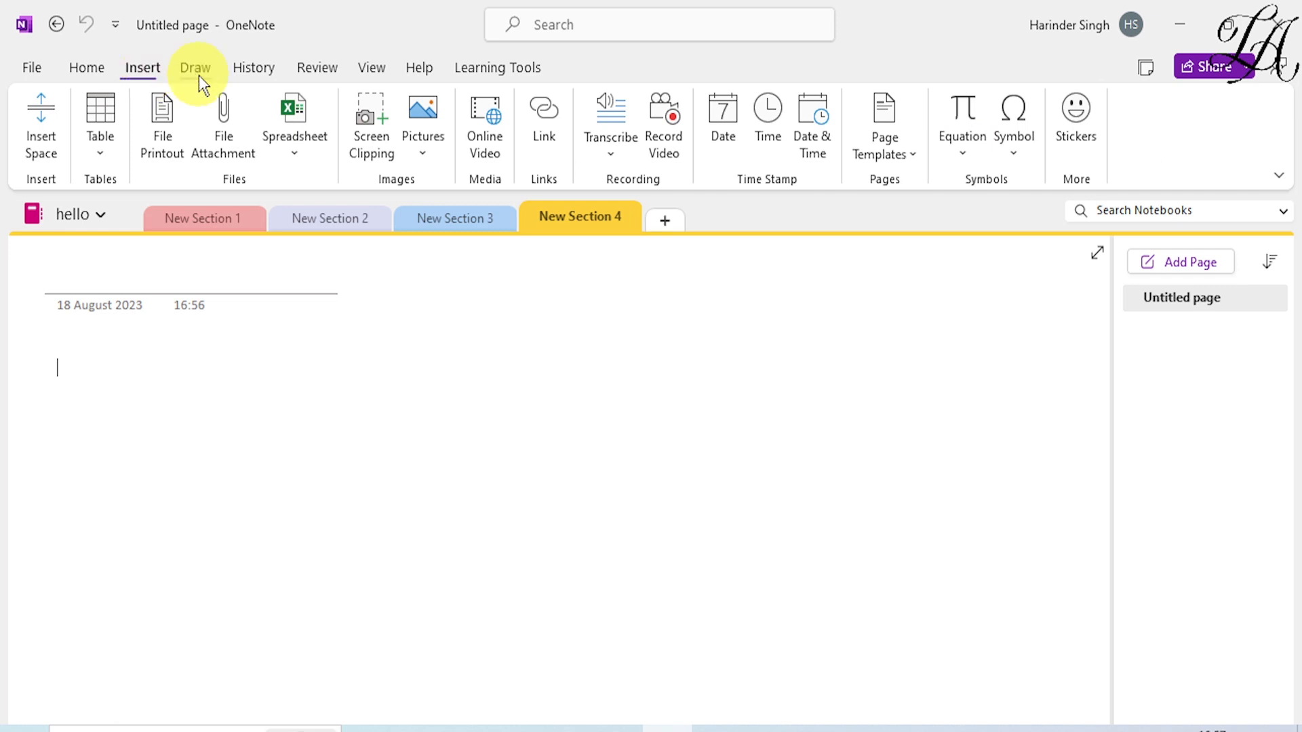
{"action": "left_click", "coordinate": [425, 159]}
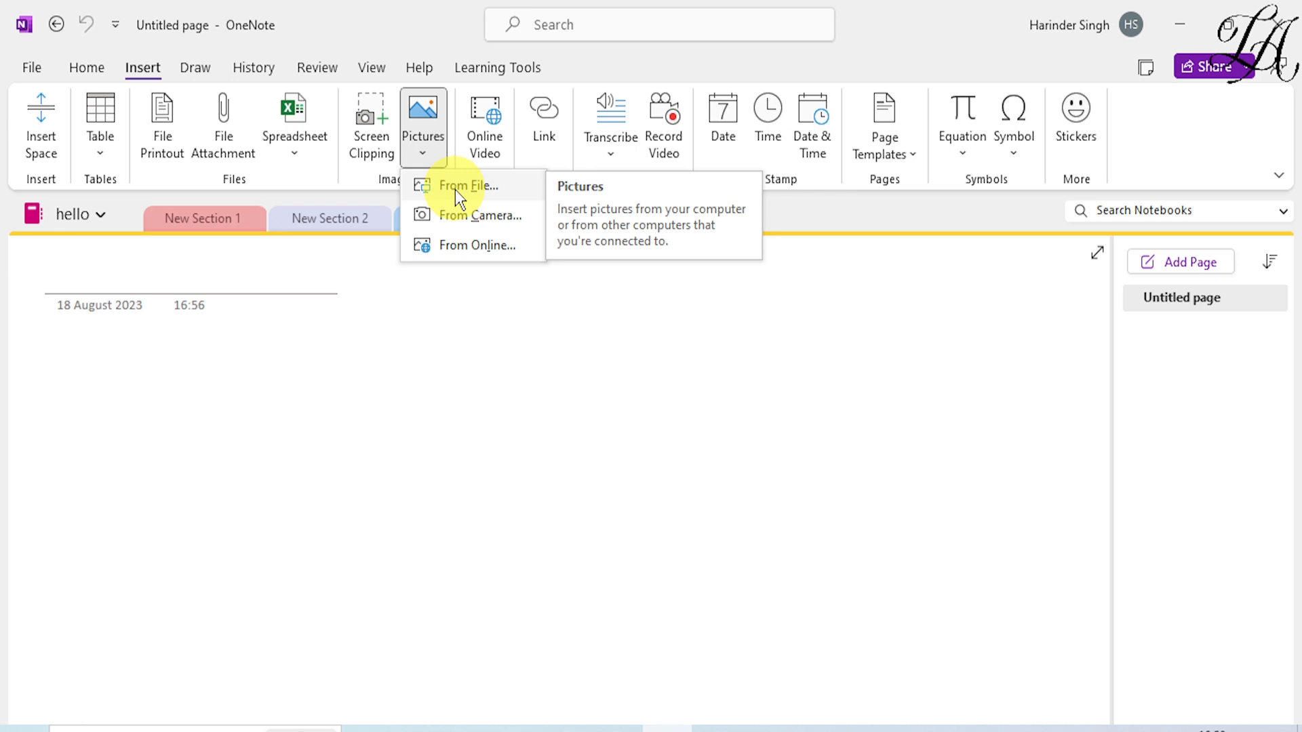
{"action": "left_click", "coordinate": [496, 190]}
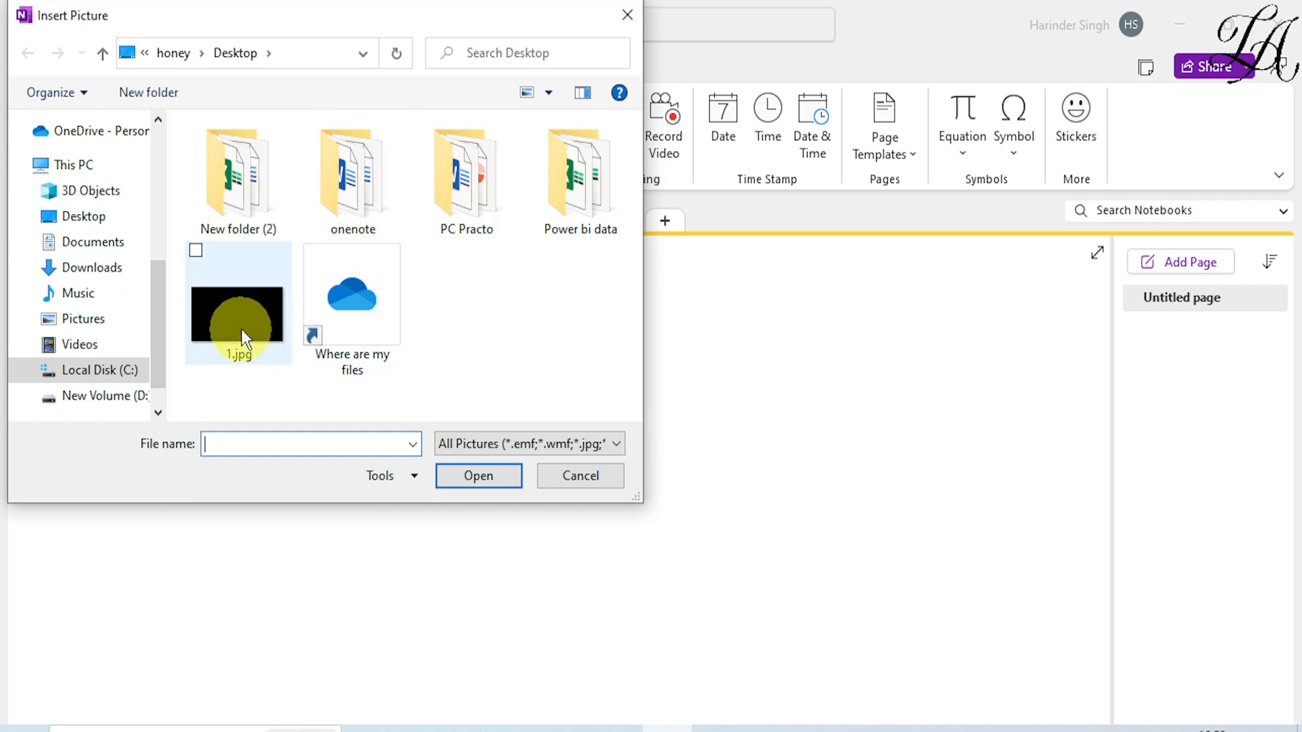
{"action": "left_click", "coordinate": [238, 323]}
{"action": "left_click", "coordinate": [468, 475]}
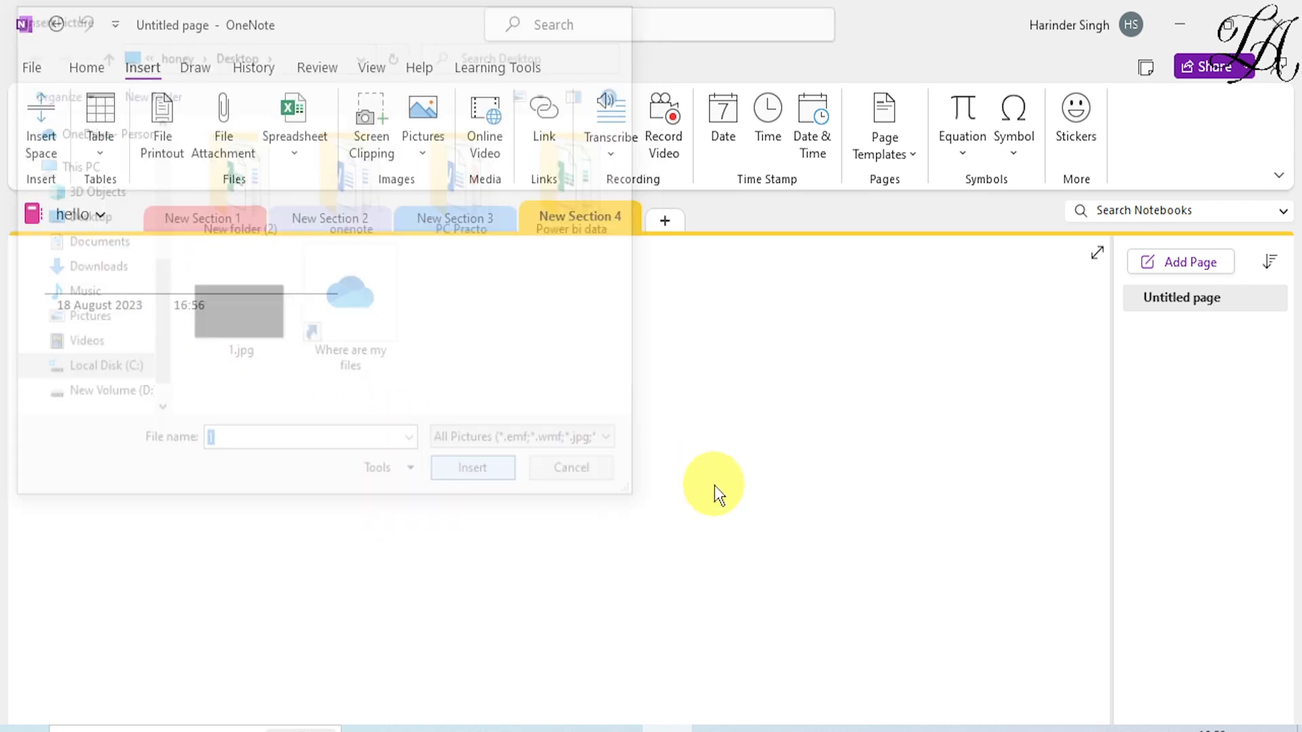
{"action": "scroll", "coordinate": [250, 486], "scroll_direction": "down", "scroll_amount": 3}
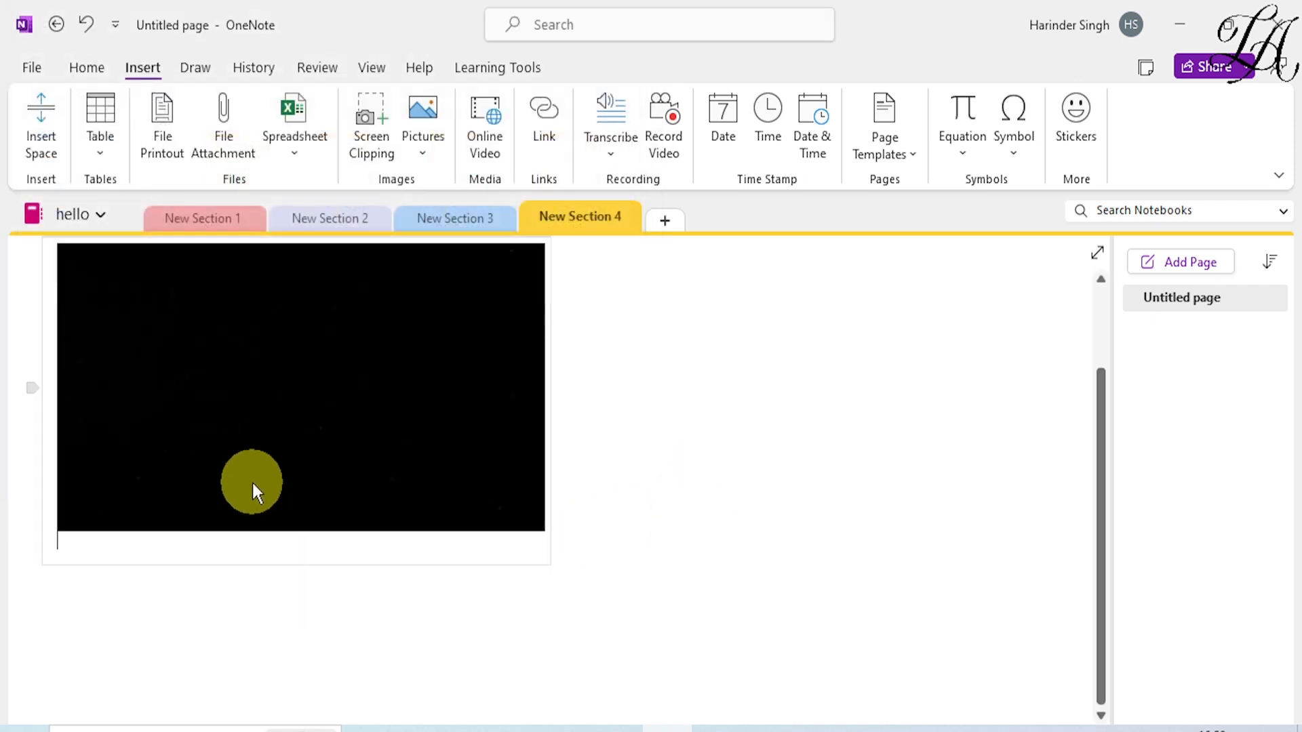
{"action": "scroll", "coordinate": [183, 440], "scroll_direction": "up", "scroll_amount": 3}
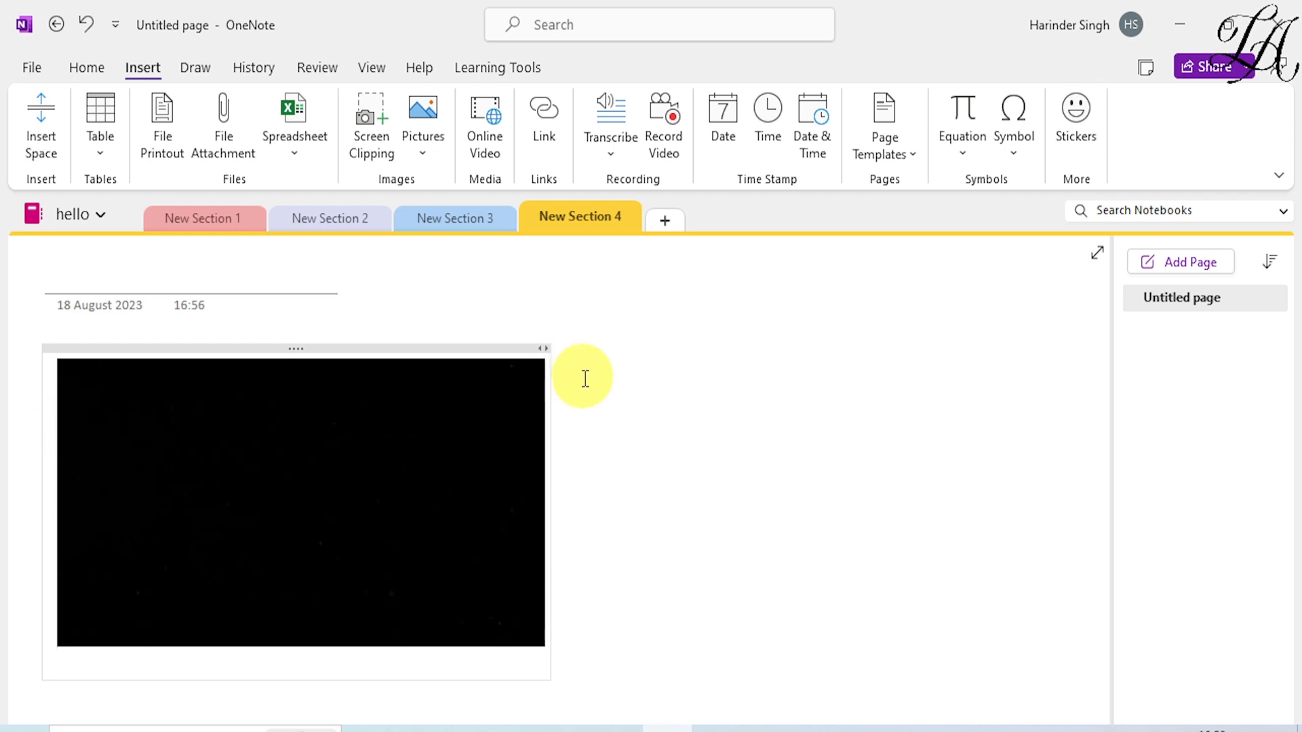
Step: Widen the black picture's container to nearly the full page view and stretch the picture's width beyond the visible page area
{"action": "left_click_drag", "start_coordinate": [548, 433], "coordinate": [1090, 406]}
{"action": "left_click", "coordinate": [529, 483]}
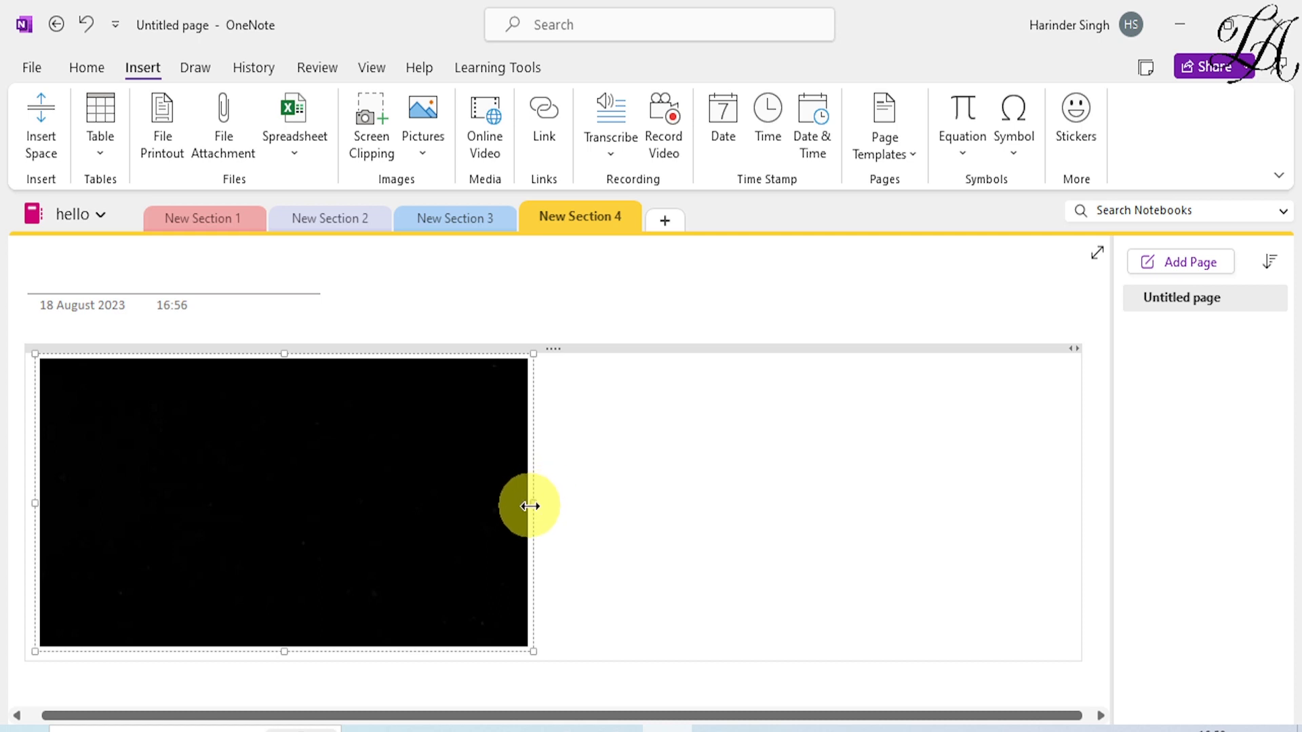
{"action": "left_click_drag", "start_coordinate": [533, 504], "coordinate": [1183, 446]}
Step: Stretch the black picture vertically from its upper and lower edges so it covers much more of the page
{"action": "left_click_drag", "start_coordinate": [476, 360], "coordinate": [450, 210]}
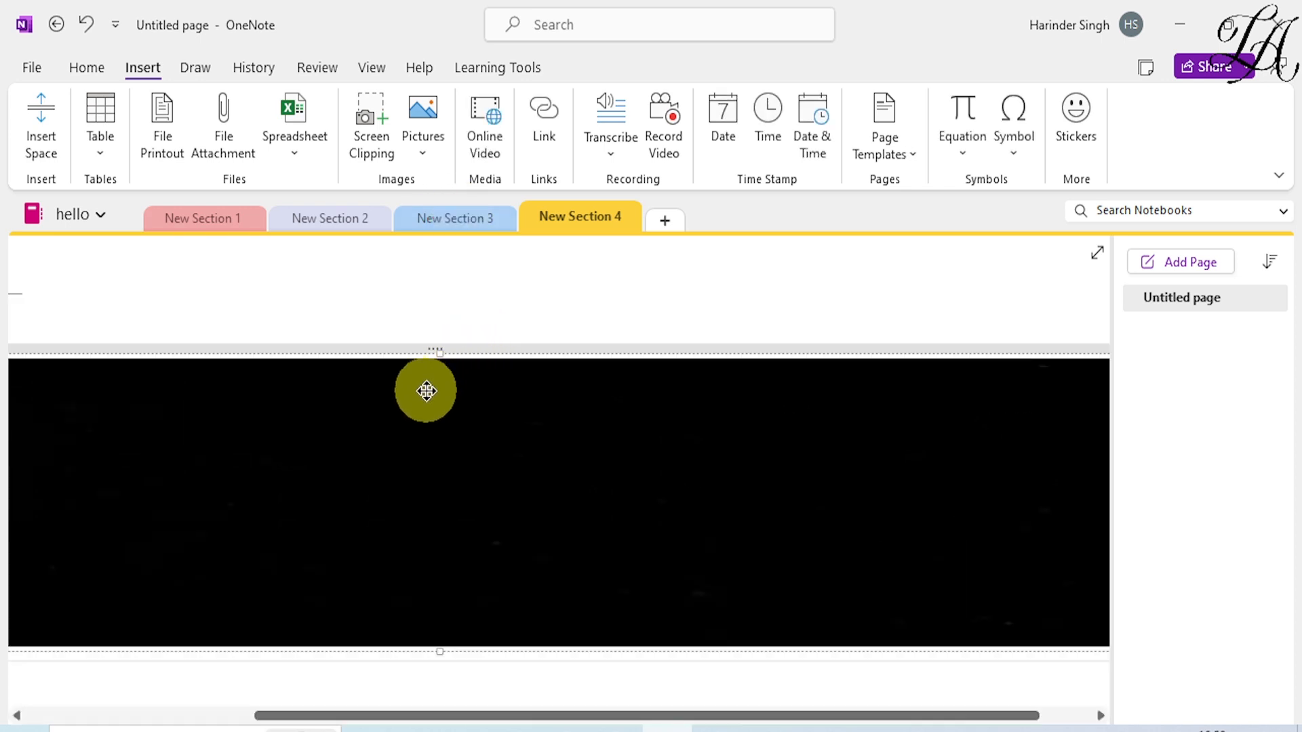
{"action": "left_click_drag", "start_coordinate": [441, 354], "coordinate": [444, 232]}
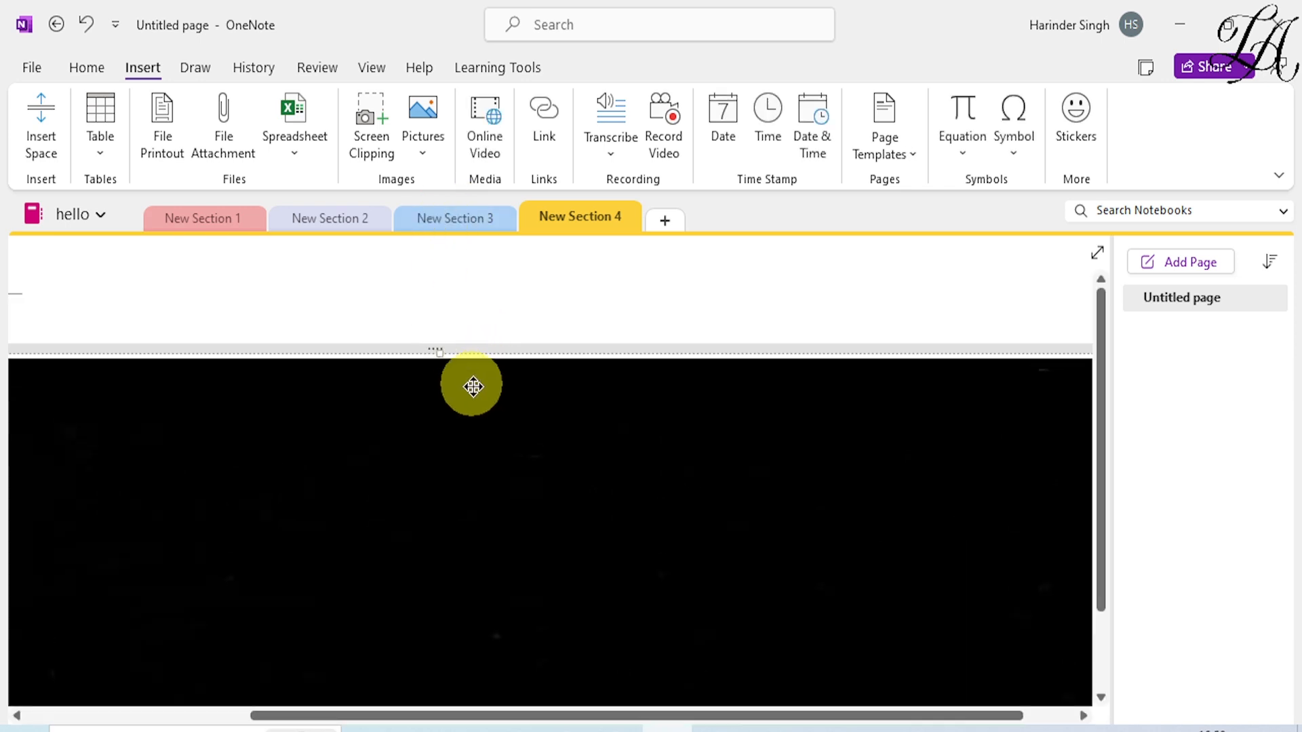
{"action": "left_click_drag", "start_coordinate": [438, 354], "coordinate": [453, 316]}
{"action": "scroll", "coordinate": [455, 460], "scroll_direction": "down", "scroll_amount": 8}
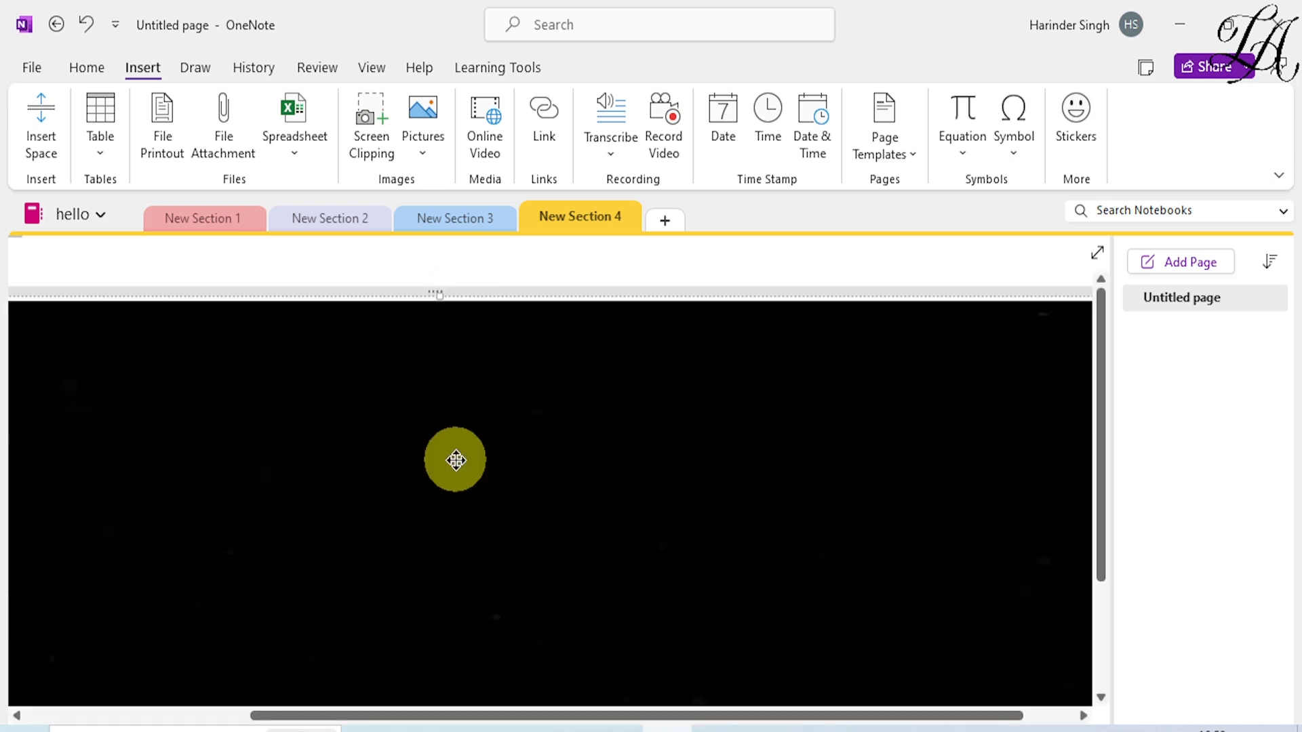
{"action": "scroll", "coordinate": [450, 391], "scroll_direction": "up", "scroll_amount": 3}
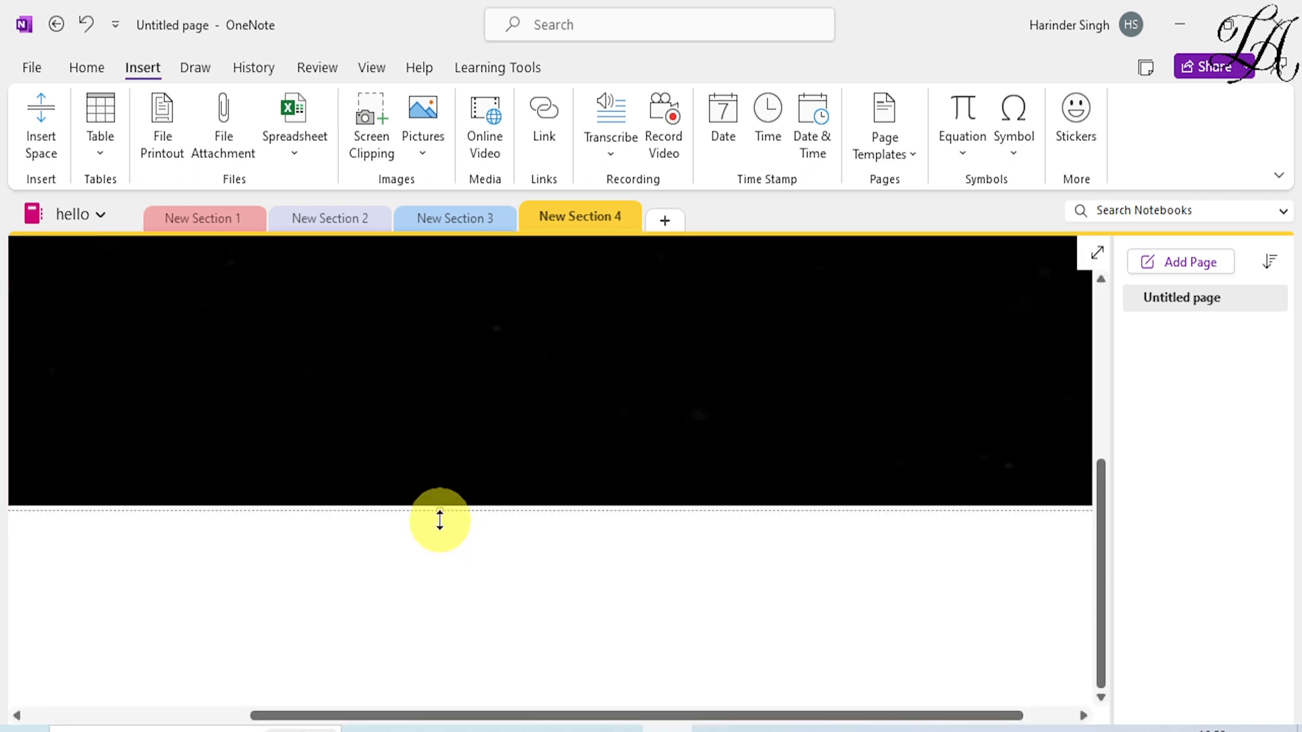
{"action": "left_click_drag", "start_coordinate": [440, 520], "coordinate": [459, 706]}
Step: Set the enlarged black picture as the page background
{"action": "left_click", "coordinate": [156, 400]}
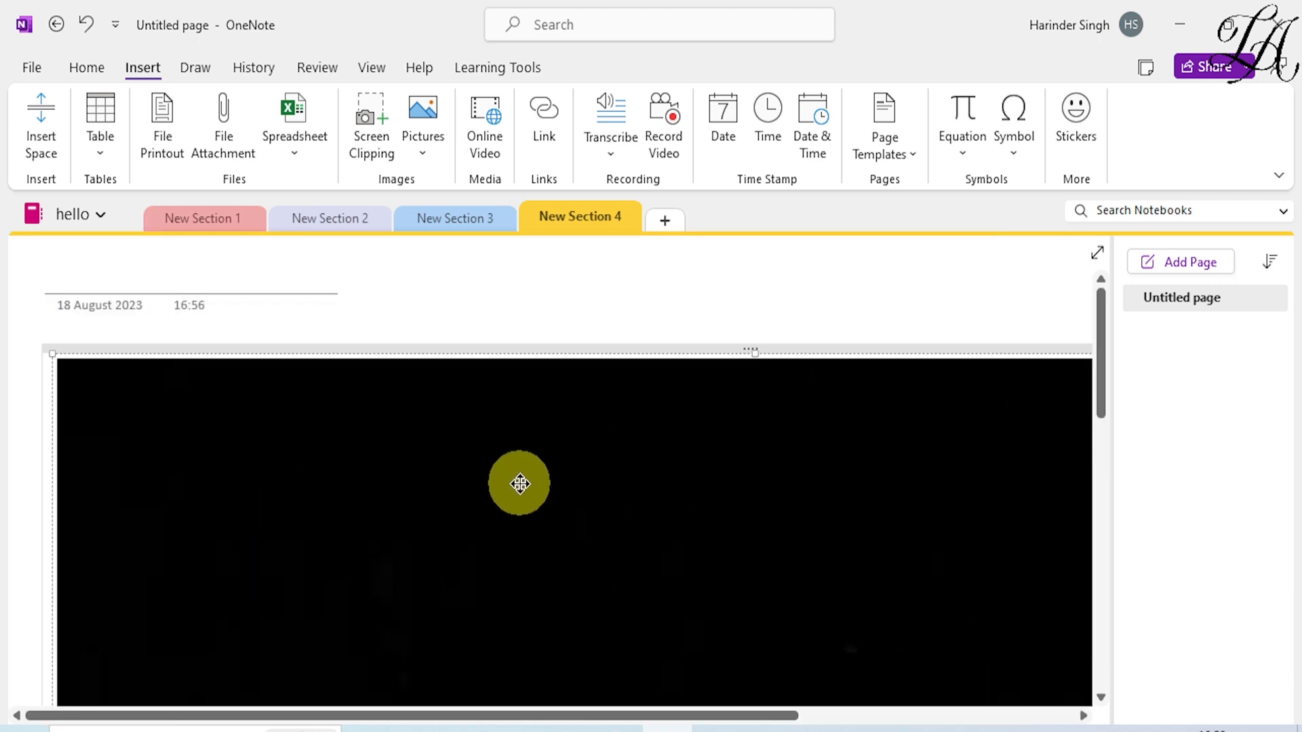
{"action": "scroll", "coordinate": [729, 483], "scroll_direction": "down", "scroll_amount": 3}
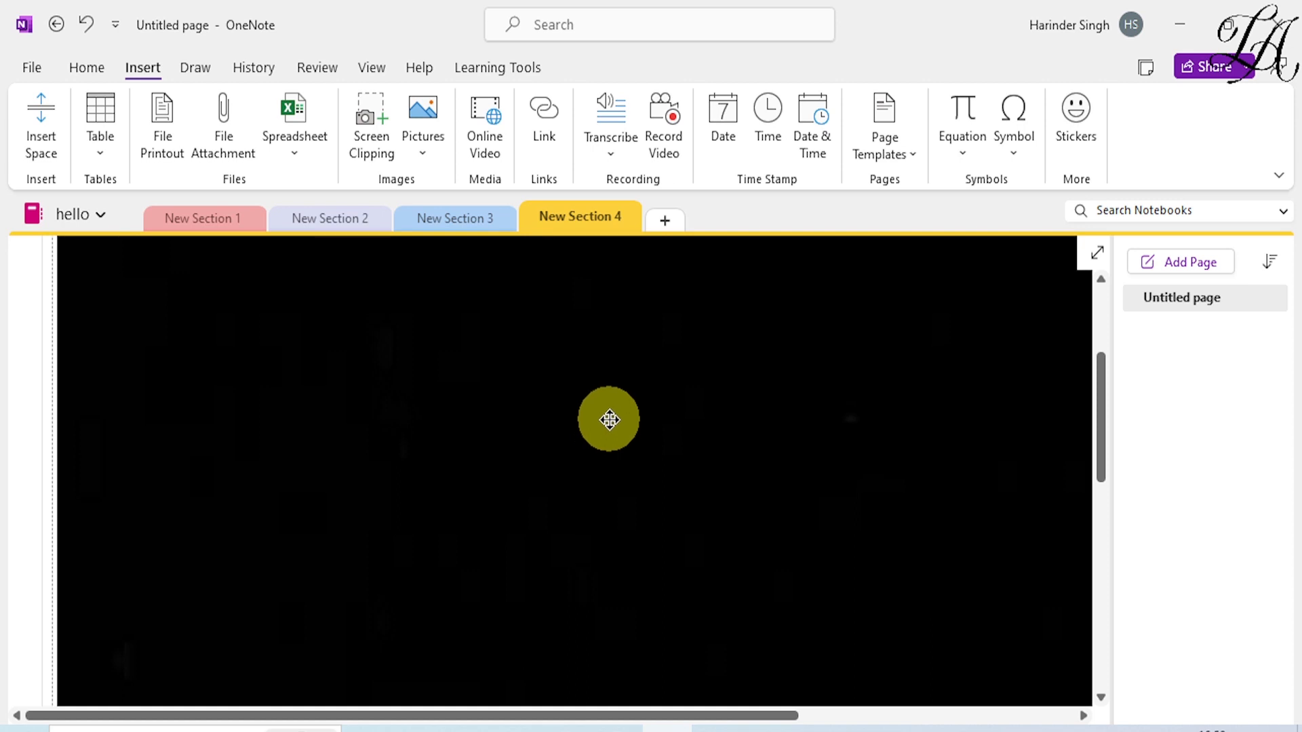
{"action": "right_click", "coordinate": [647, 382]}
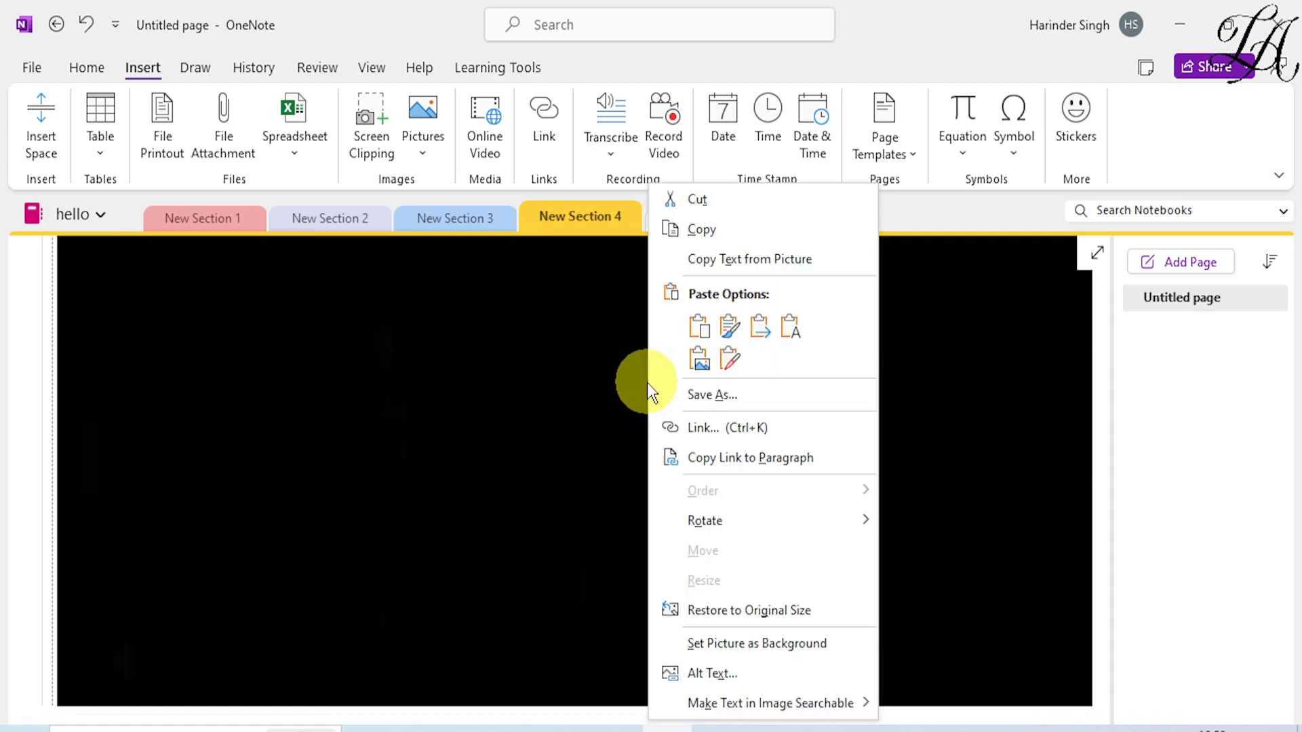
{"action": "left_click", "coordinate": [757, 647]}
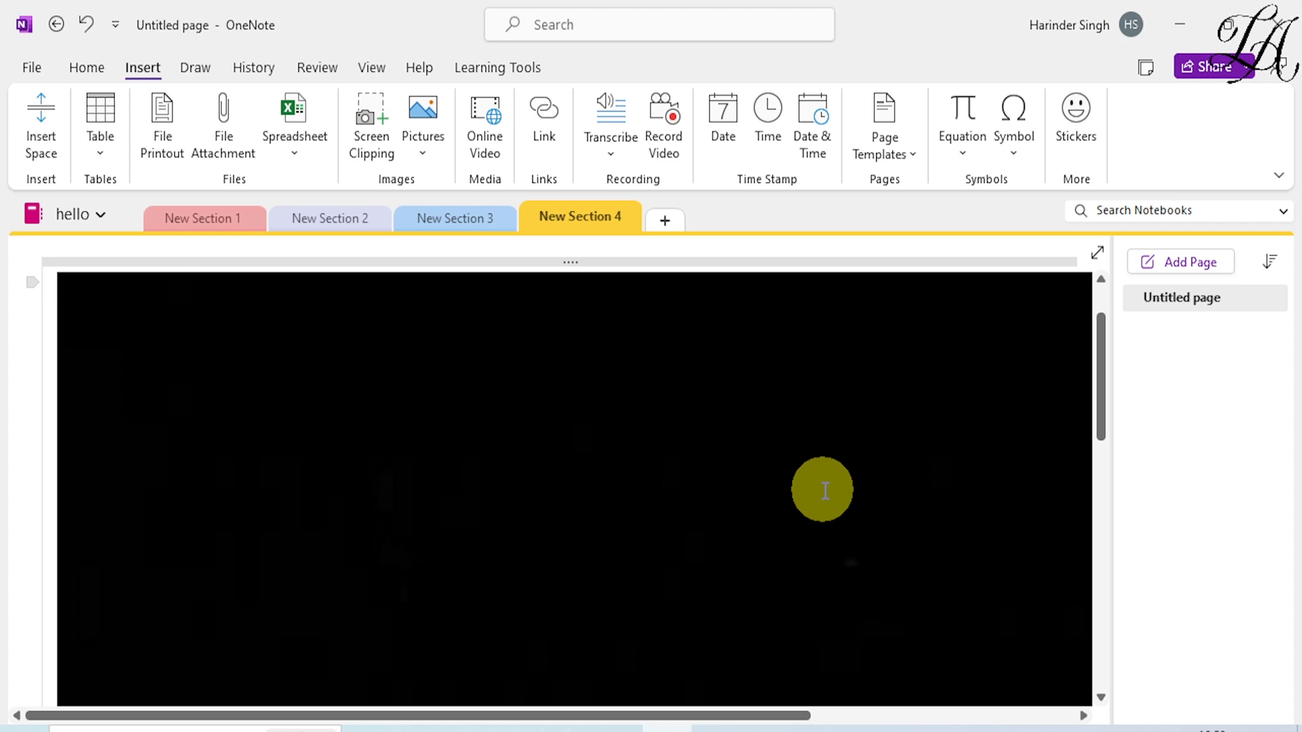
Step: Add a new drawing pen and set its ink colour to white
{"action": "left_click", "coordinate": [190, 76]}
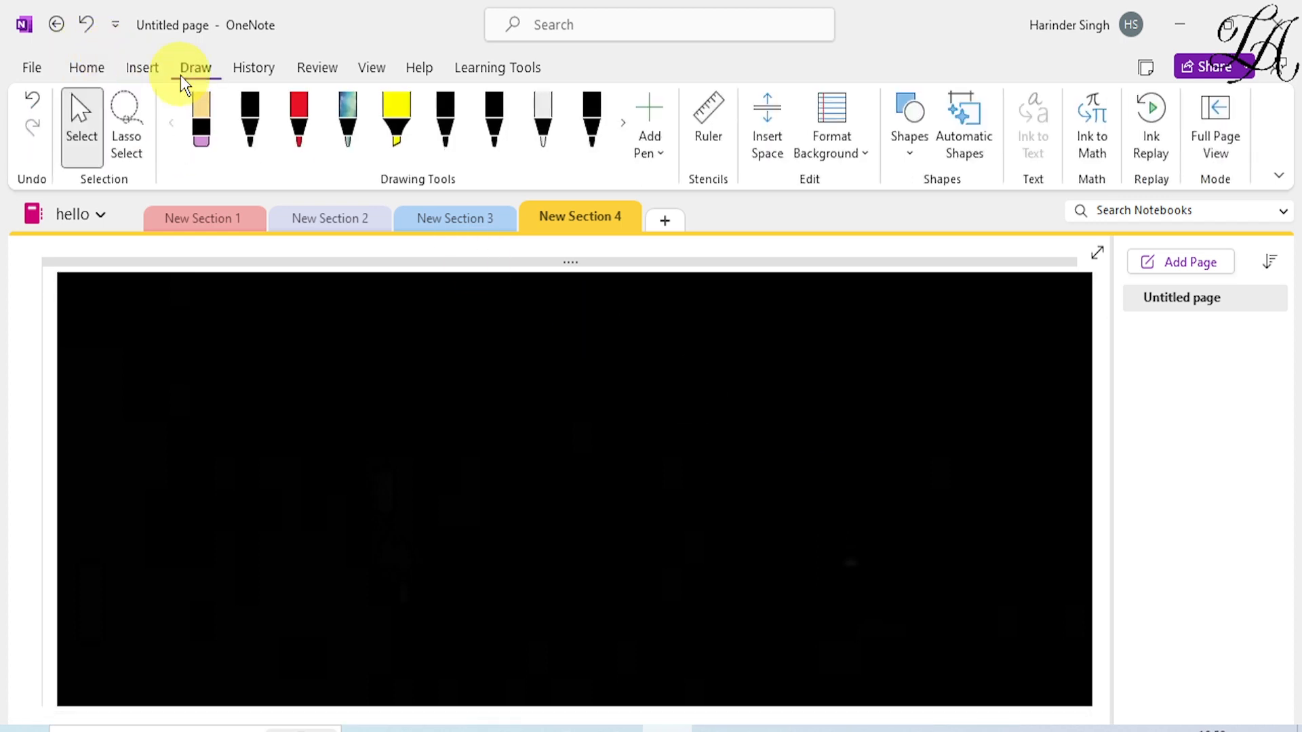
{"action": "left_click", "coordinate": [652, 144]}
{"action": "left_click", "coordinate": [674, 180]}
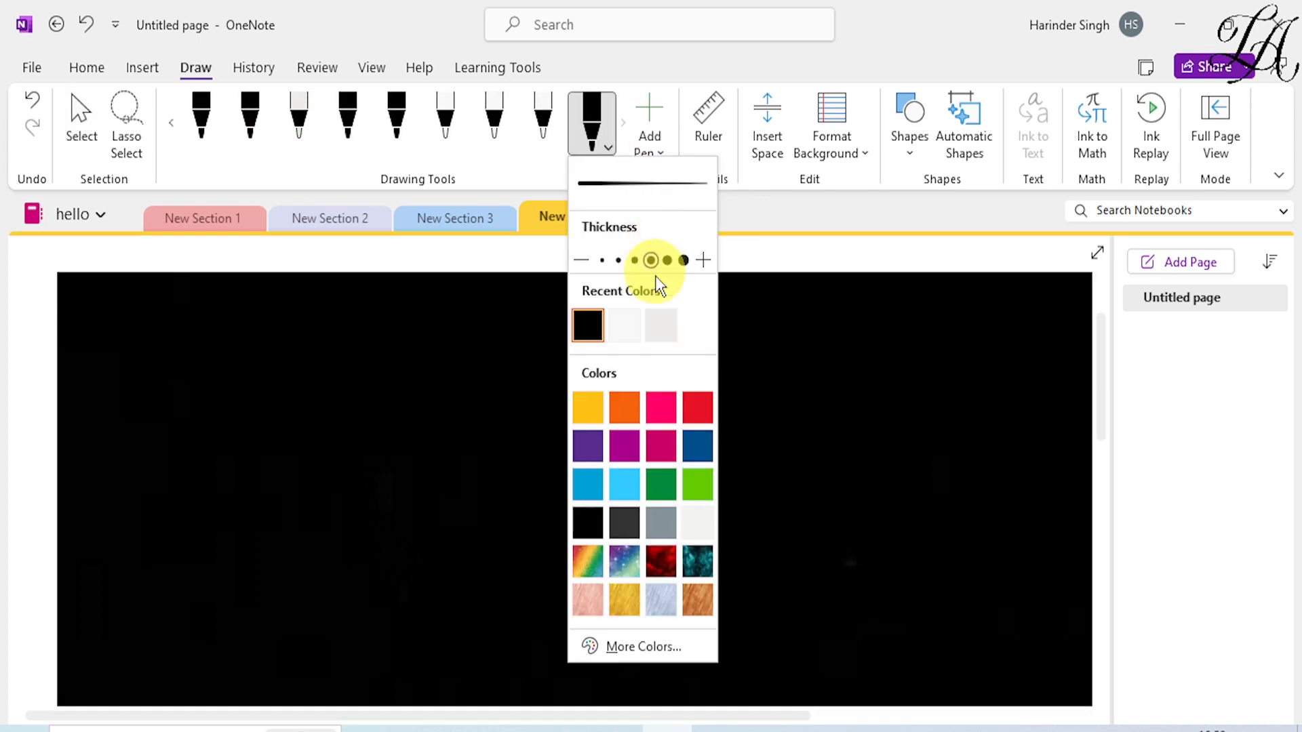
{"action": "left_click", "coordinate": [631, 334]}
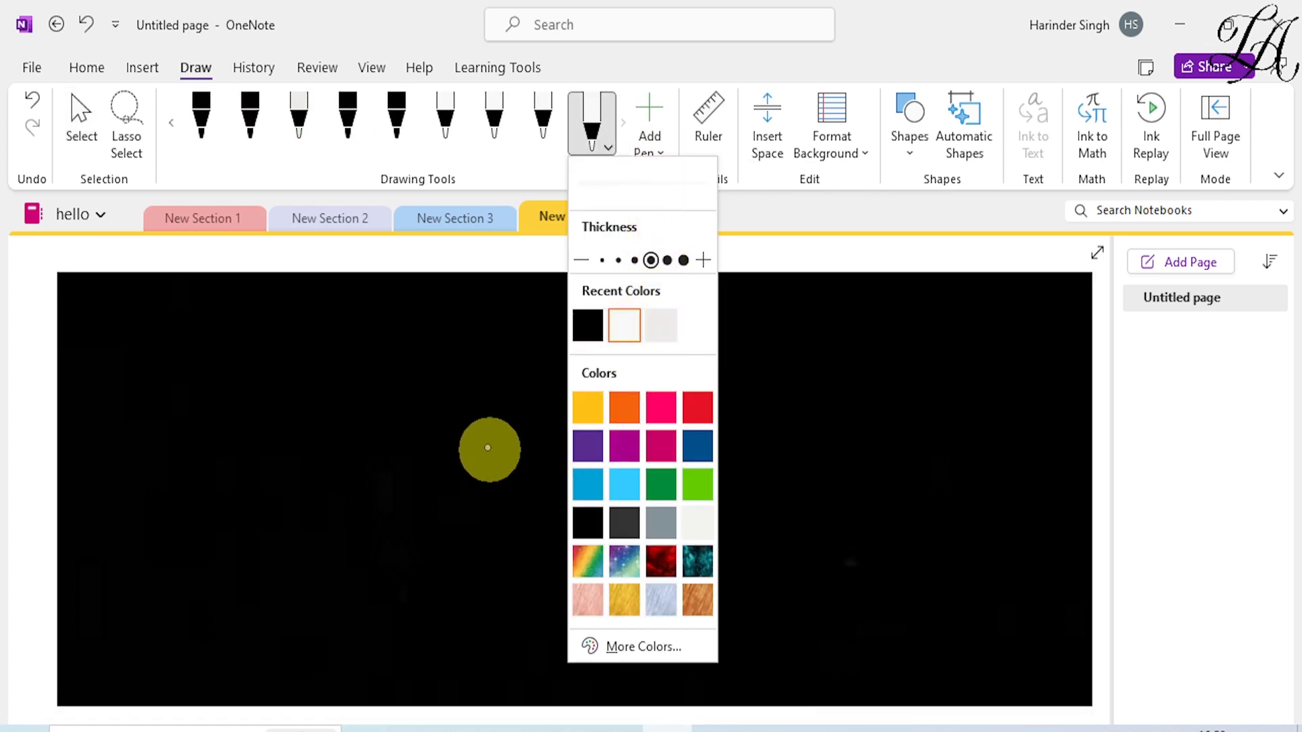
Step: Handwrite "Hi ALL" in white ink across the upper part of the black background
{"action": "mouse_move", "coordinate": [395, 349]}
{"action": "left_mouse_down"}
{"action": "mouse_move", "coordinate": [395, 448]}
{"action": "mouse_move", "coordinate": [451, 397]}
{"action": "left_mouse_up"}
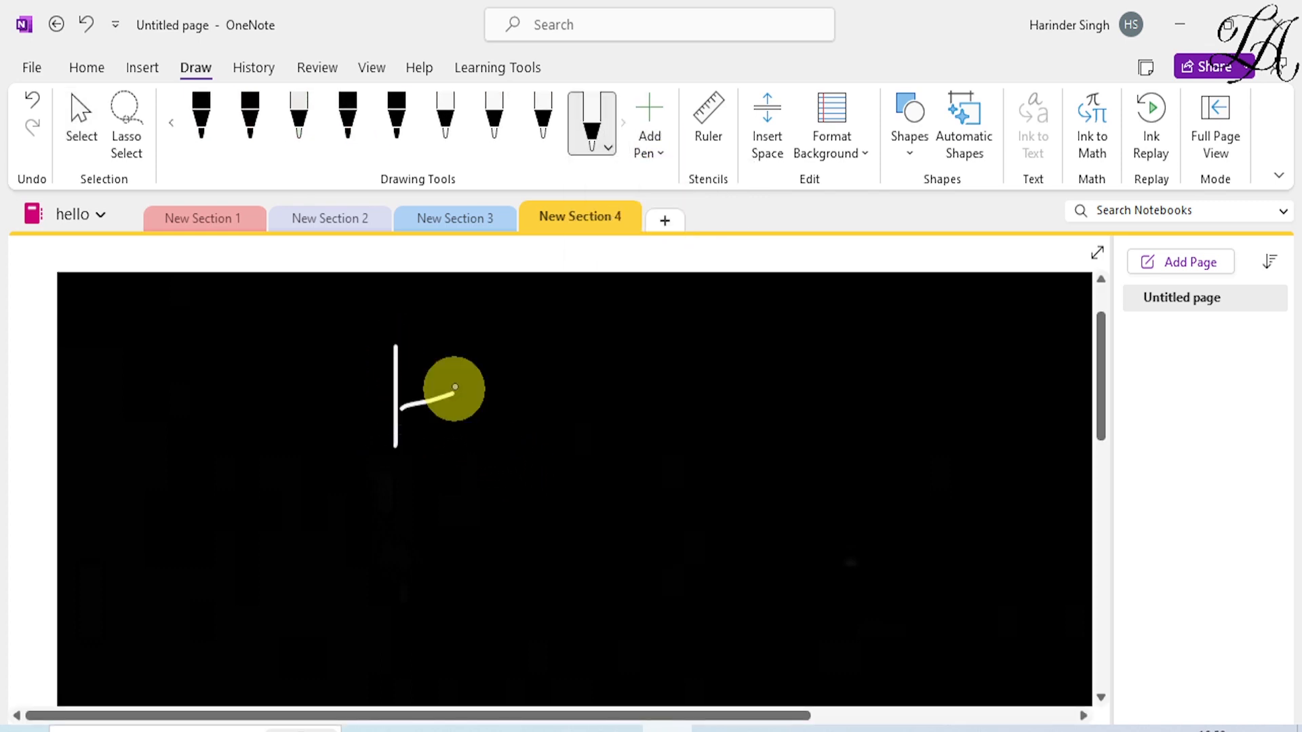
{"action": "left_click_drag", "start_coordinate": [449, 352], "coordinate": [466, 429]}
{"action": "left_click_drag", "start_coordinate": [489, 369], "coordinate": [497, 422]}
{"action": "left_click_drag", "start_coordinate": [600, 431], "coordinate": [636, 432]}
{"action": "left_click_drag", "start_coordinate": [669, 342], "coordinate": [707, 411]}
{"action": "left_click_drag", "start_coordinate": [727, 343], "coordinate": [795, 399]}
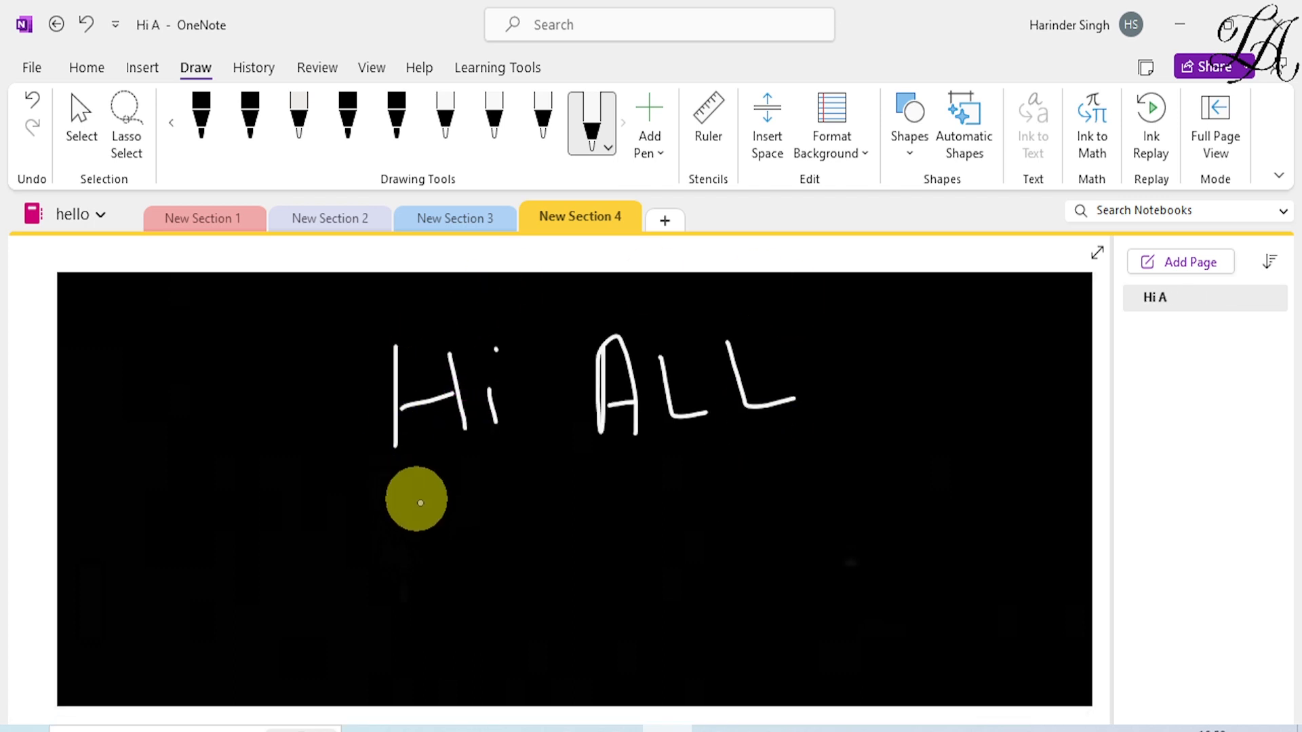
Step: Export the current page as a PDF named Hi ALL.pdf to the Desktop
{"action": "scroll", "coordinate": [619, 509], "scroll_direction": "up", "scroll_amount": 1}
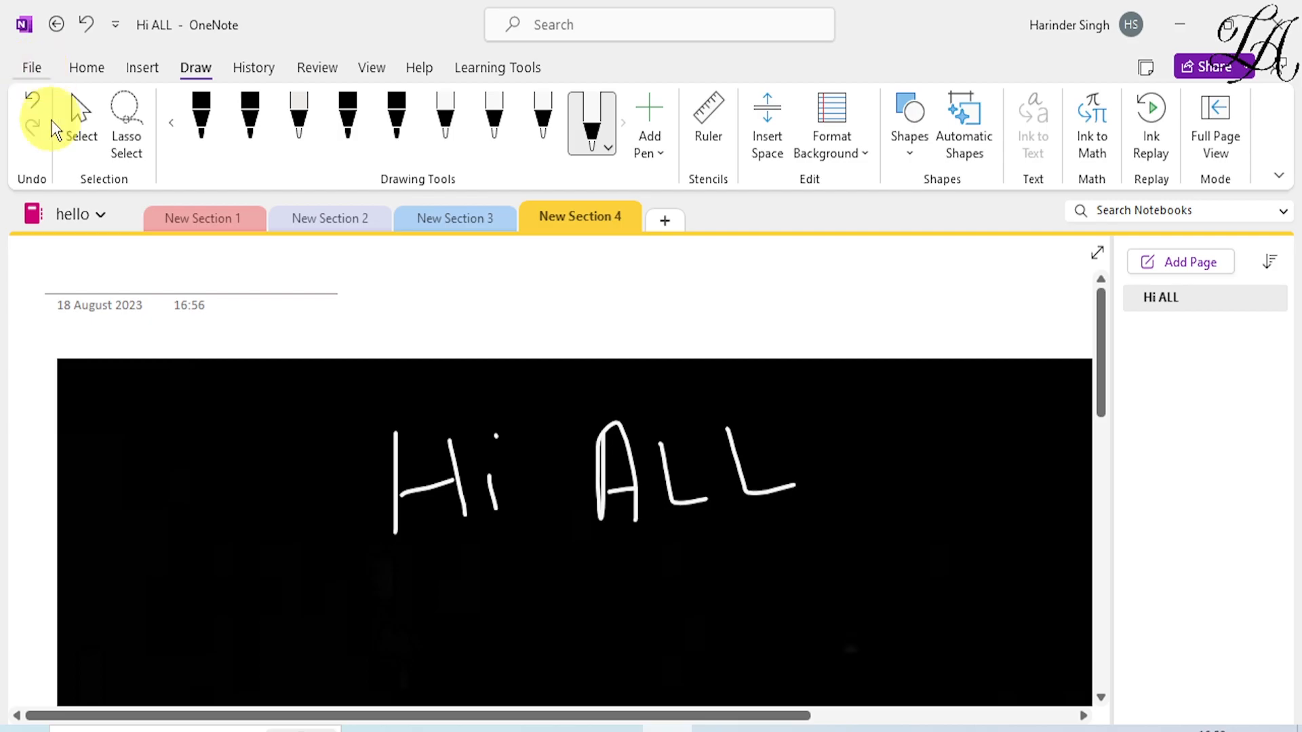
{"action": "left_click", "coordinate": [32, 69]}
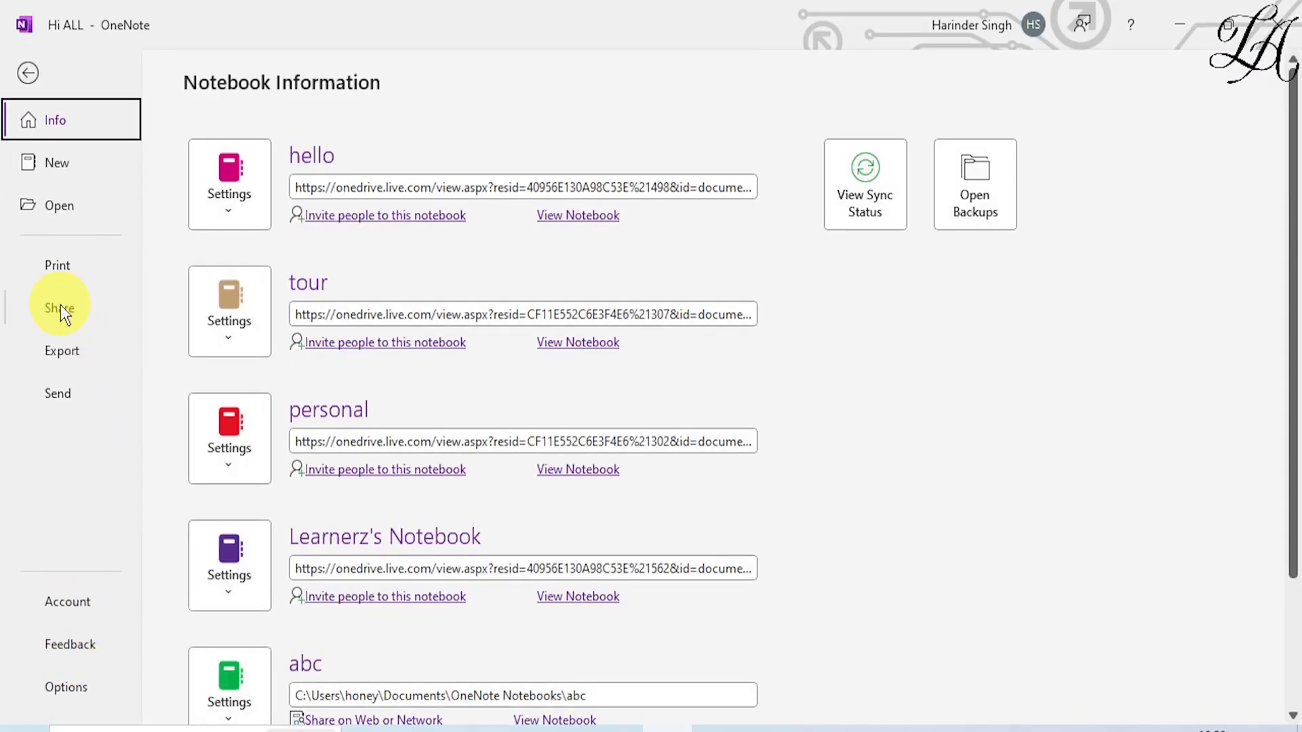
{"action": "left_click", "coordinate": [63, 347]}
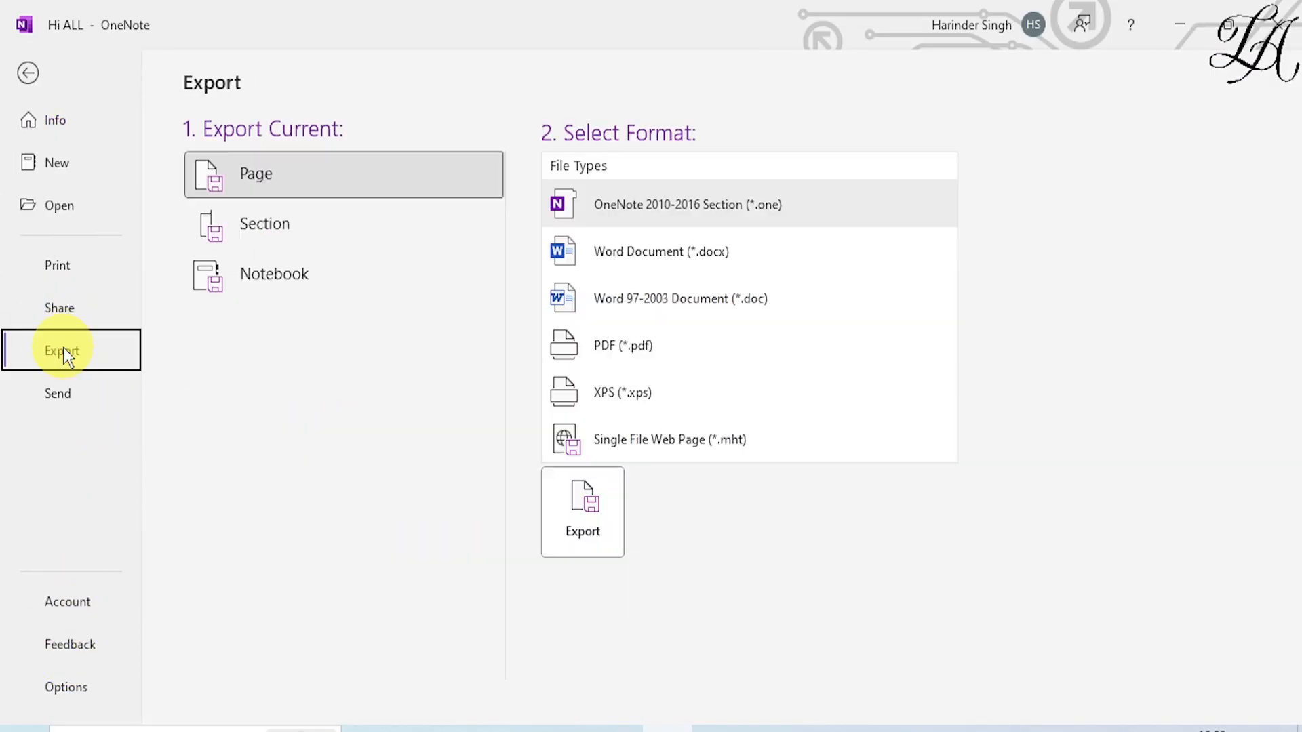
{"action": "left_click", "coordinate": [627, 346]}
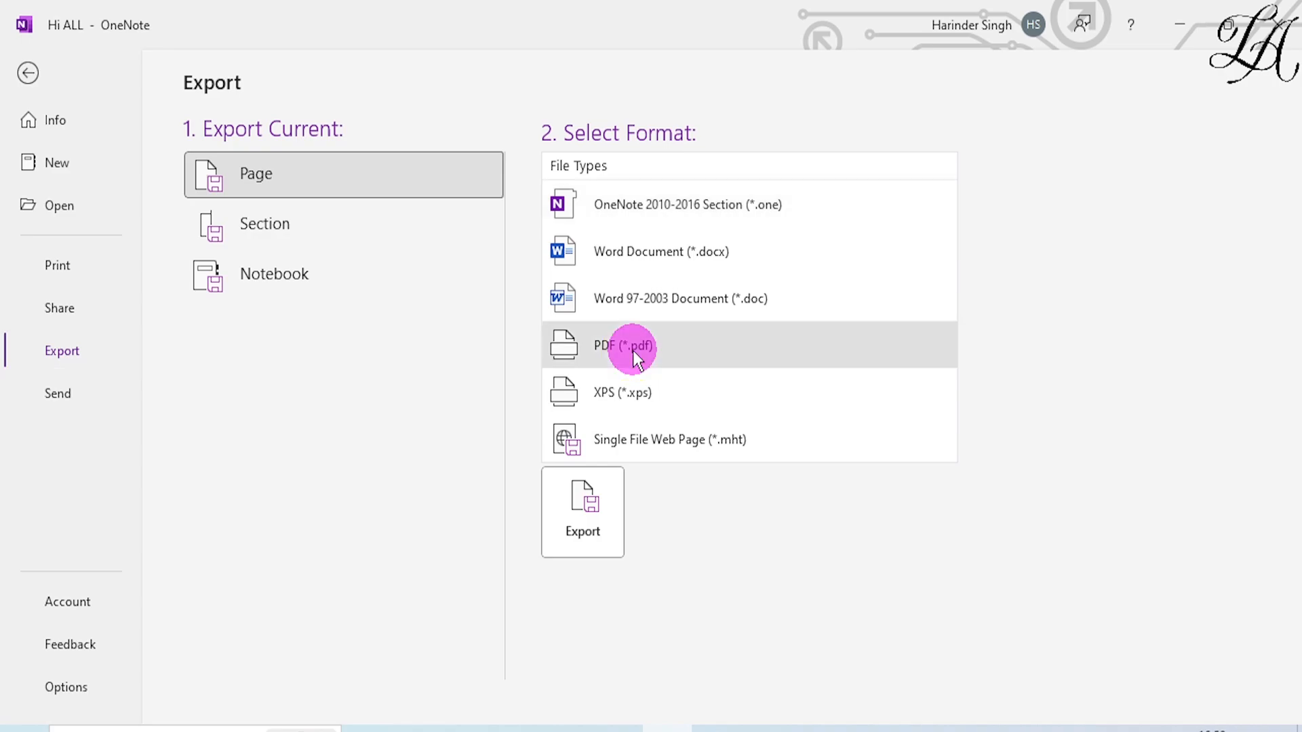
{"action": "left_click", "coordinate": [592, 495]}
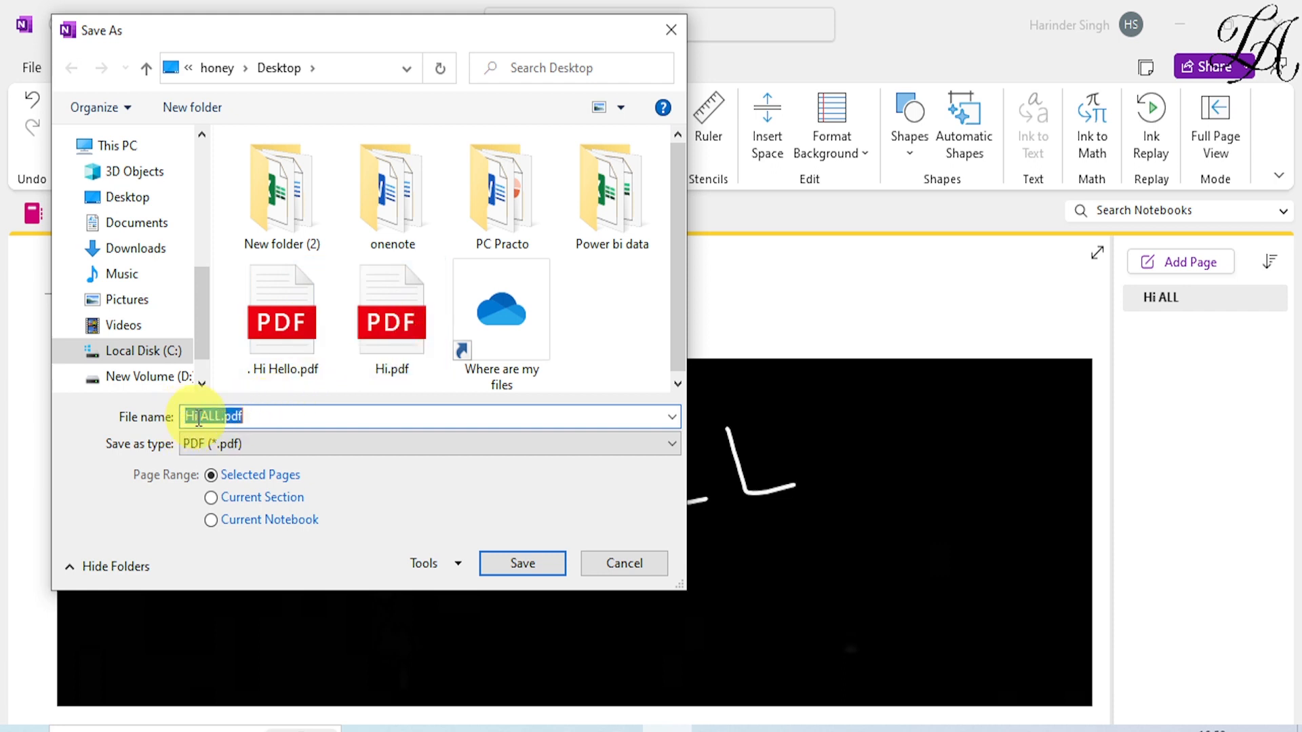
{"action": "left_click", "coordinate": [135, 196]}
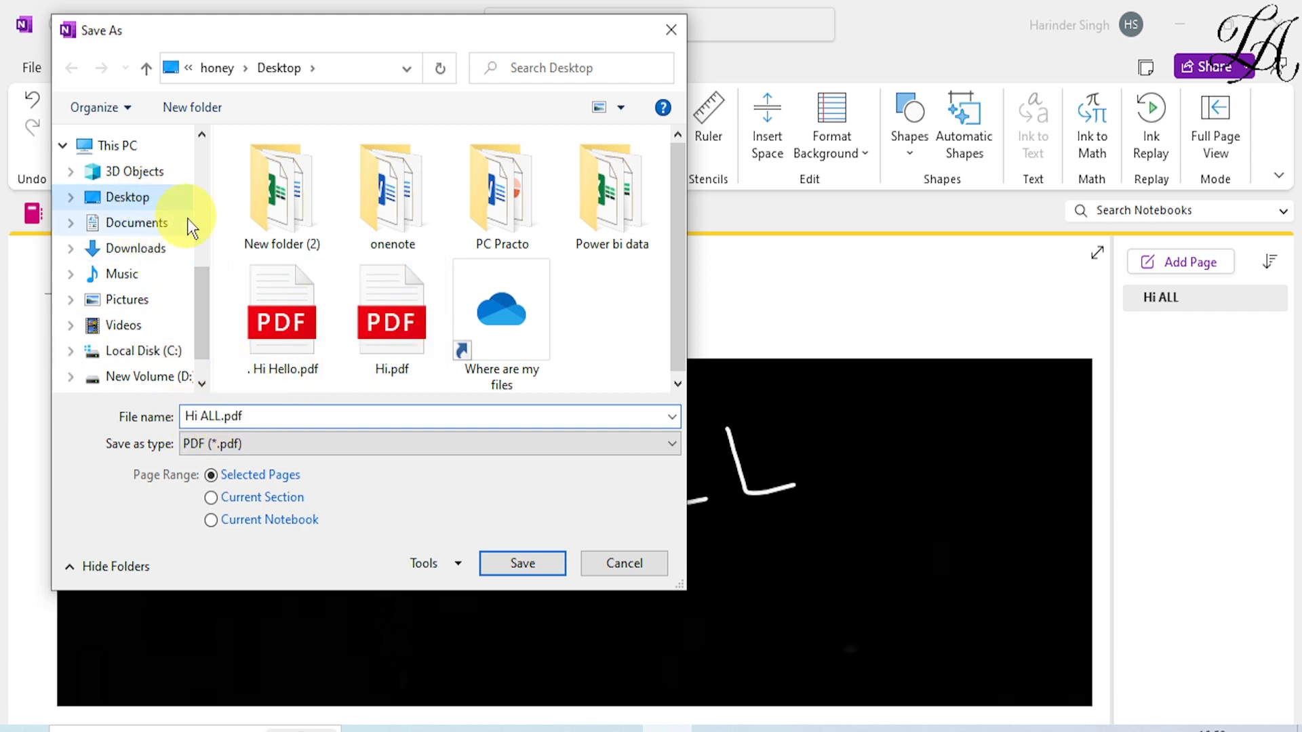
{"action": "left_click", "coordinate": [514, 561]}
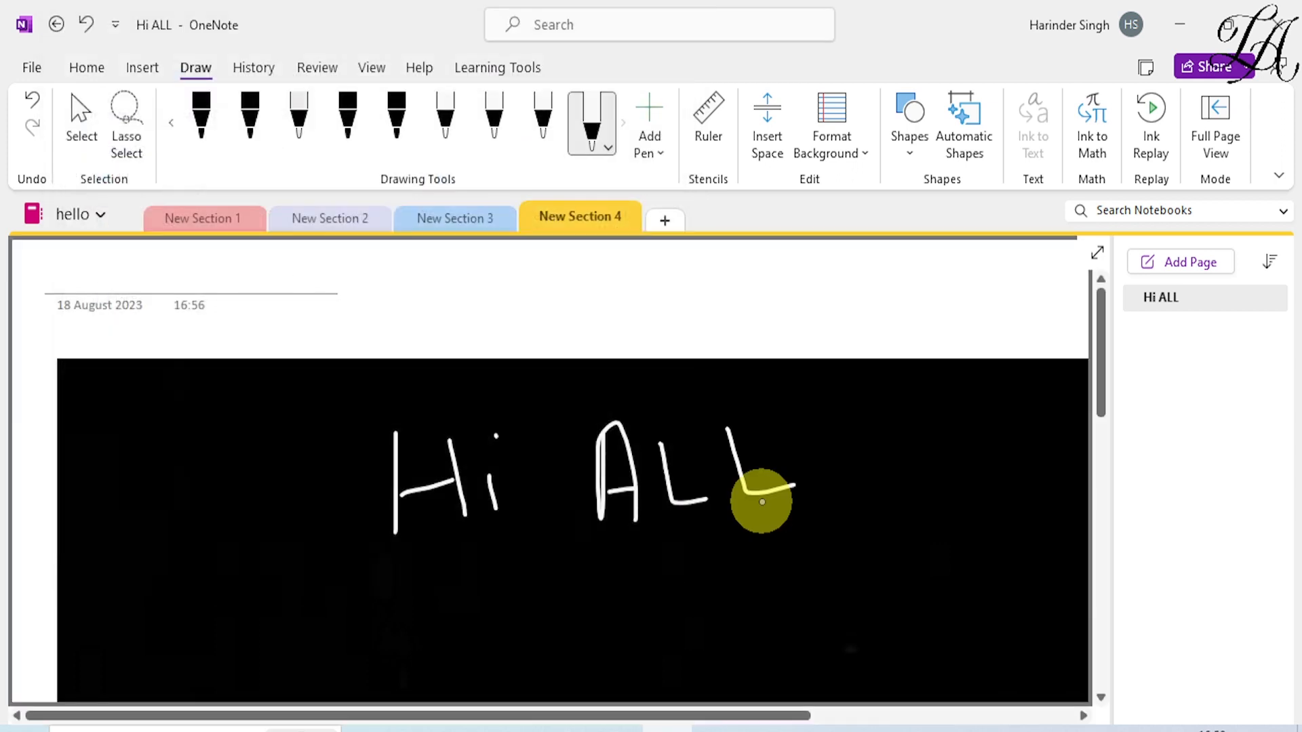
Step: Open Hi ALL.pdf from the Desktop, check its background and handwriting, and return to OneNote
{"action": "left_click", "coordinate": [1181, 26]}
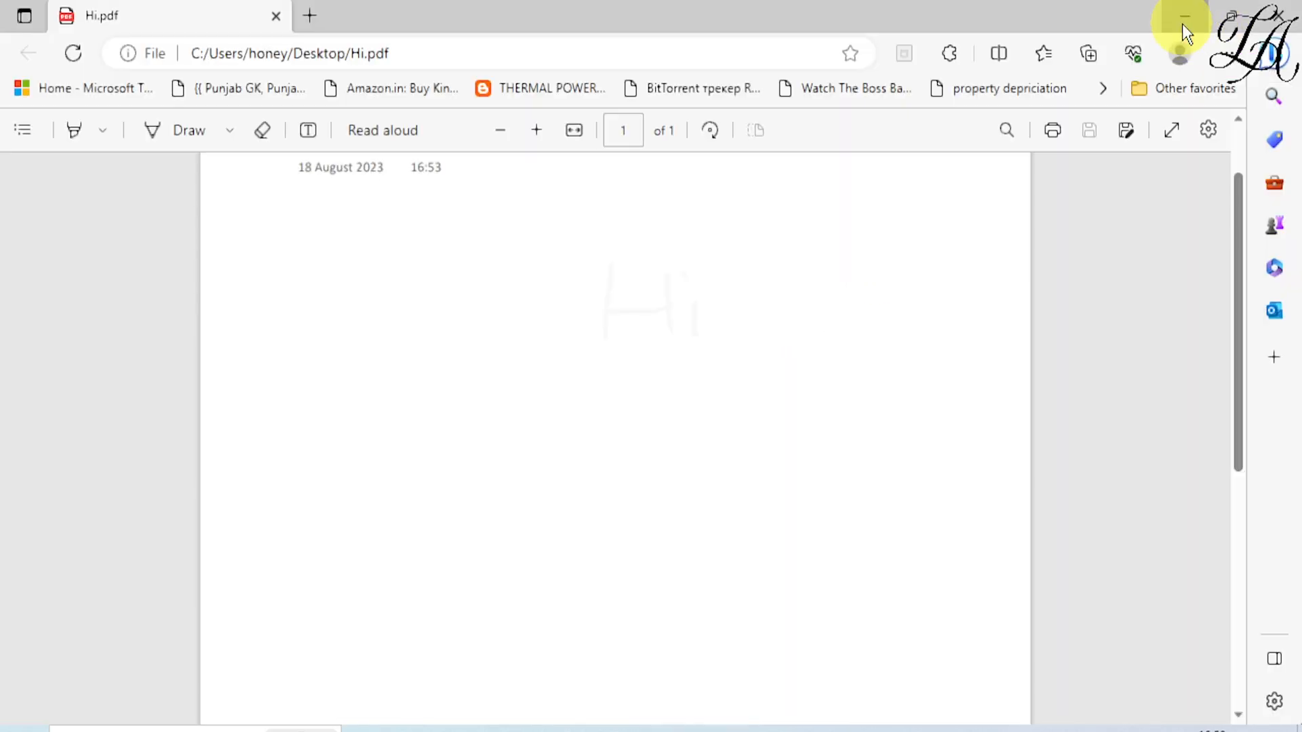
{"action": "left_click", "coordinate": [1182, 24]}
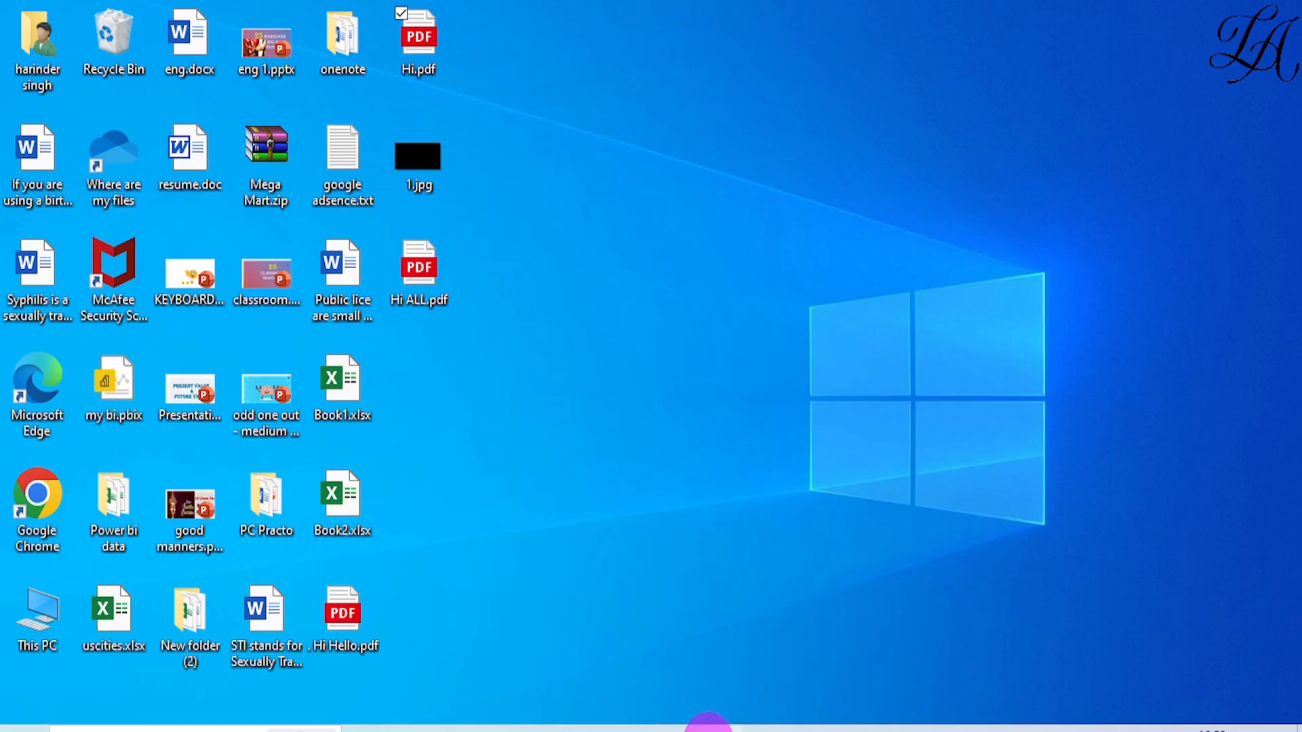
{"action": "left_click", "coordinate": [708, 723]}
{"action": "left_click", "coordinate": [1182, 23]}
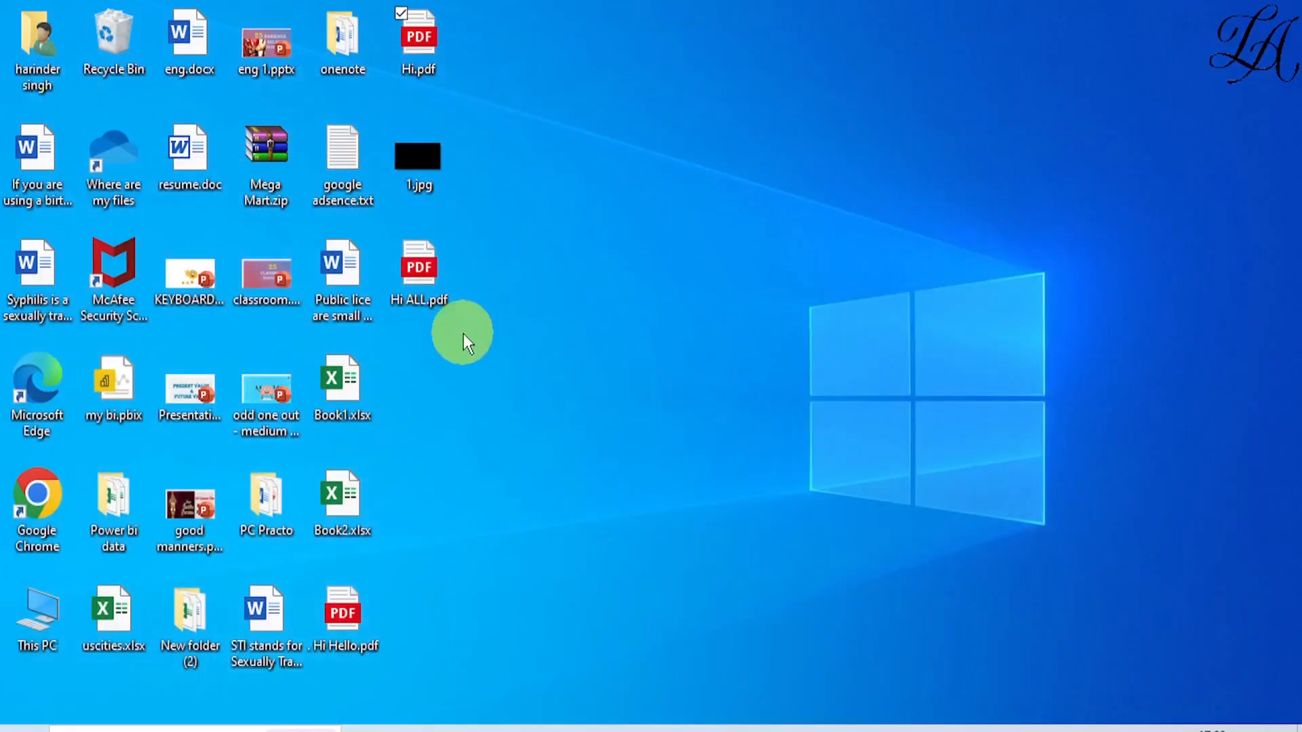
{"action": "double_click", "coordinate": [430, 285]}
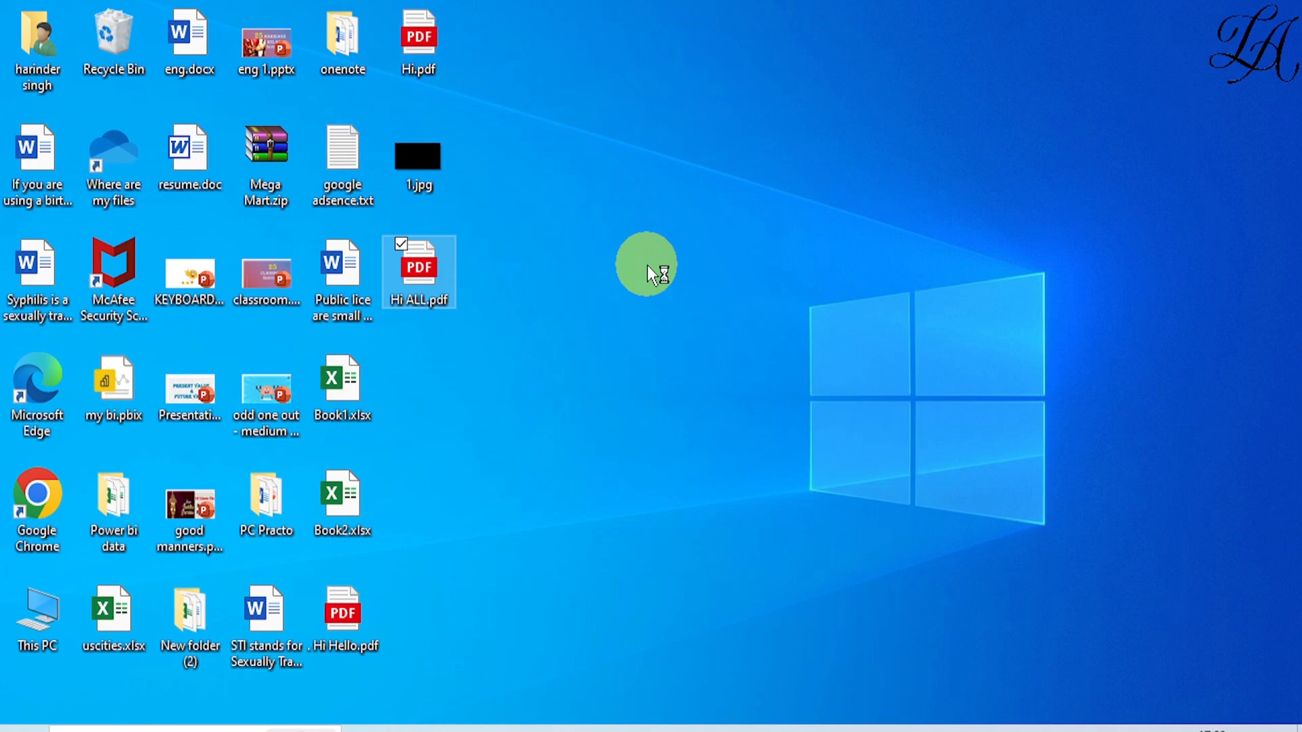
{"action": "scroll", "coordinate": [667, 369], "scroll_direction": "down", "scroll_amount": 5}
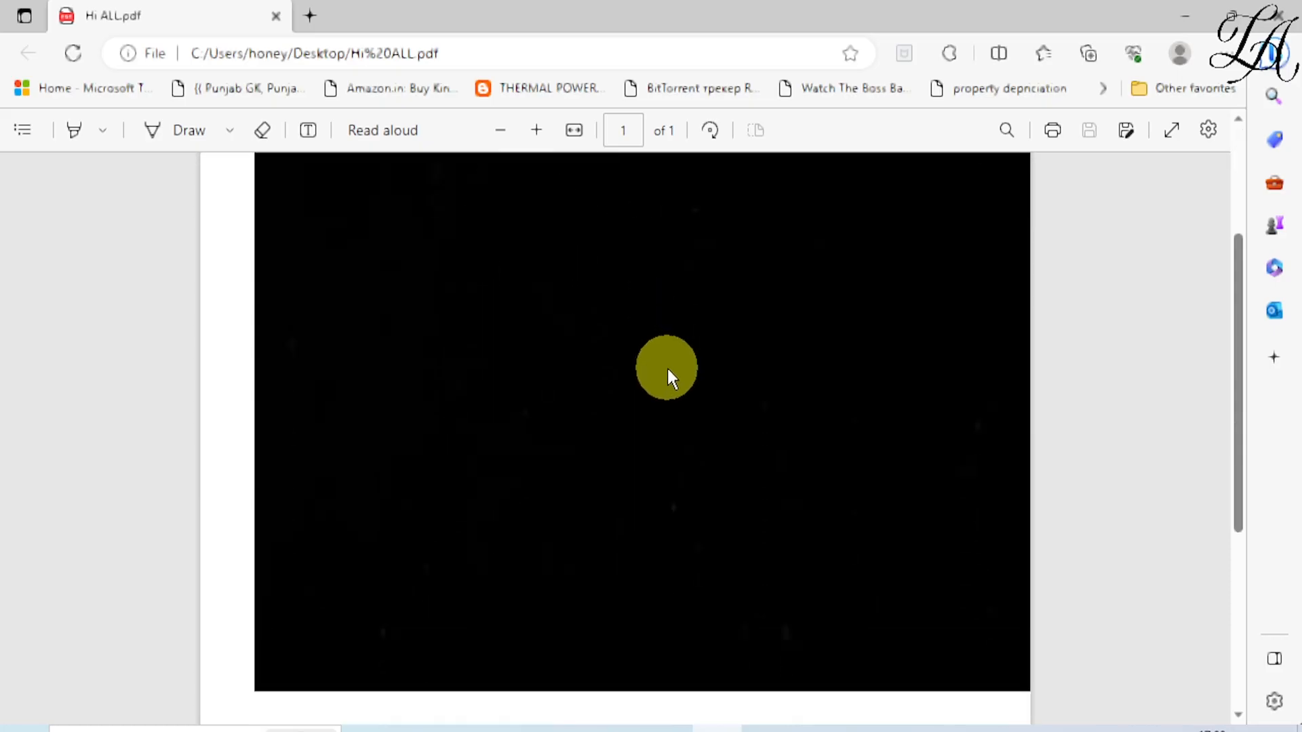
{"action": "scroll", "coordinate": [667, 368], "scroll_direction": "up", "scroll_amount": 5}
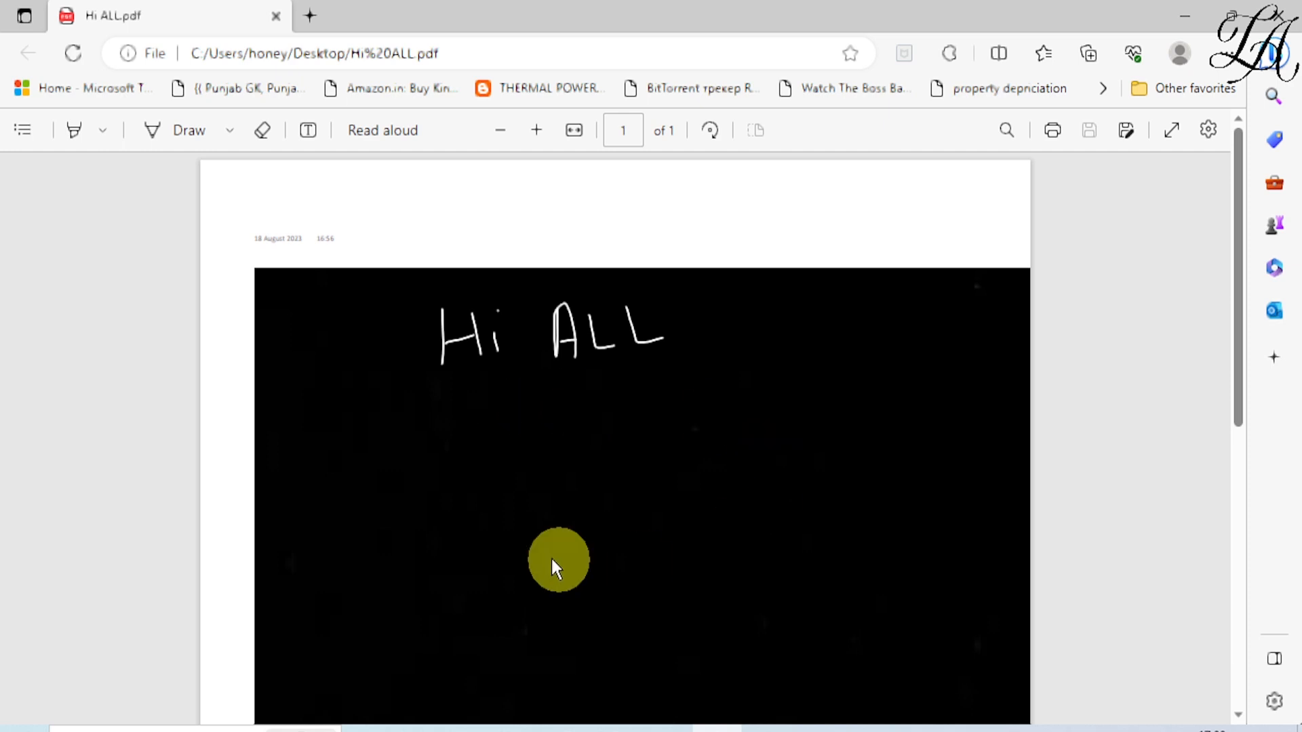
{"action": "scroll", "coordinate": [637, 419], "scroll_direction": "down", "scroll_amount": 1}
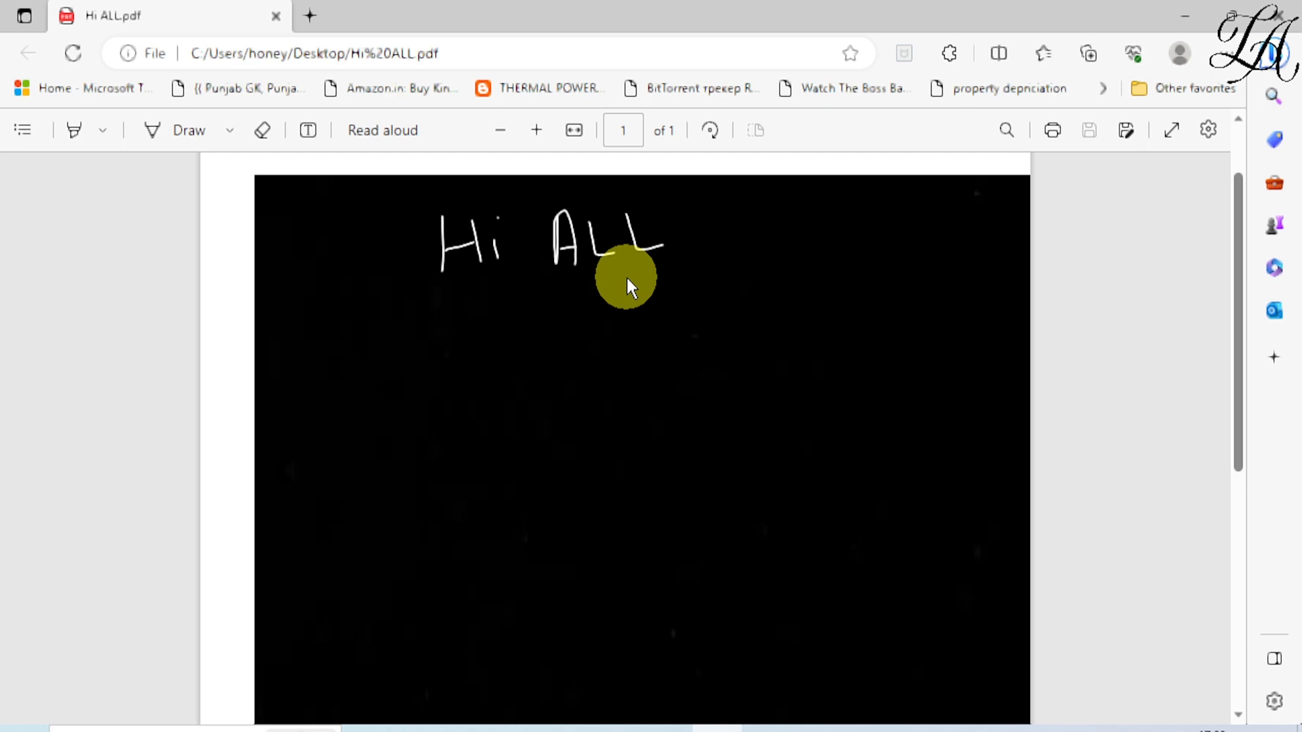
{"action": "left_click", "coordinate": [680, 725]}
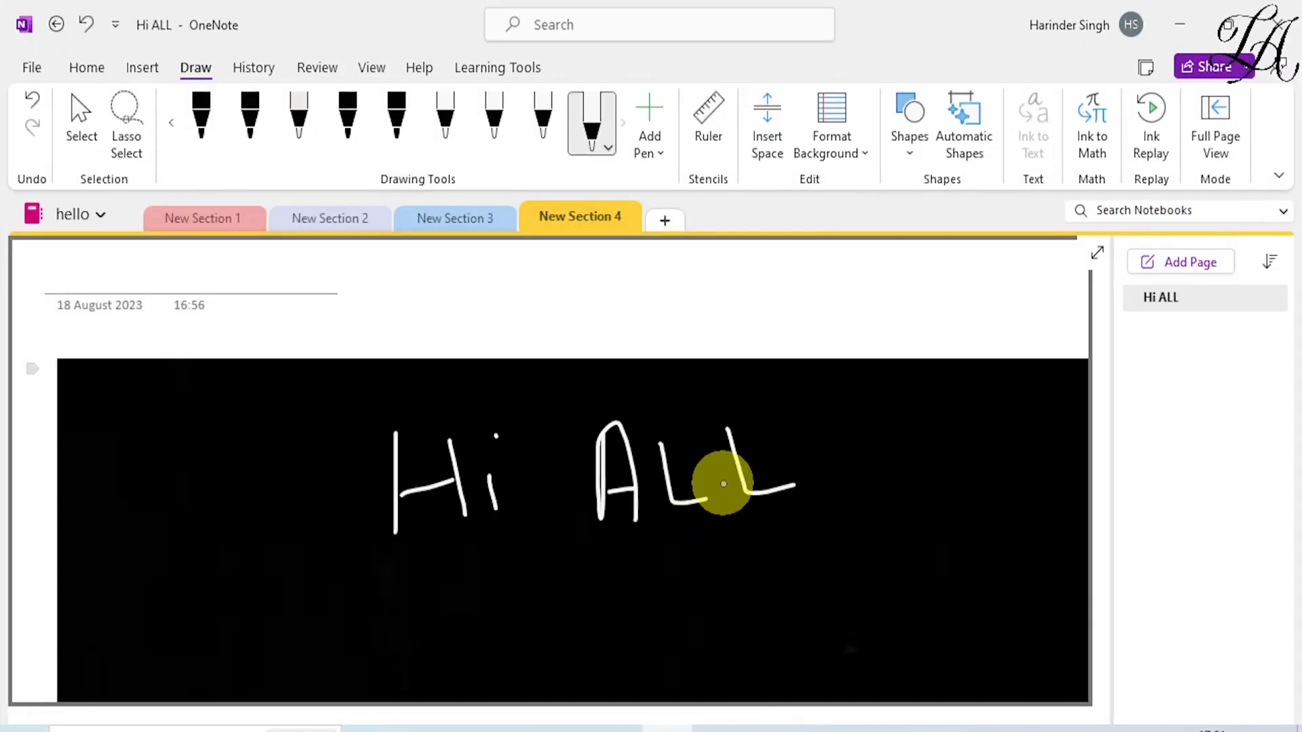